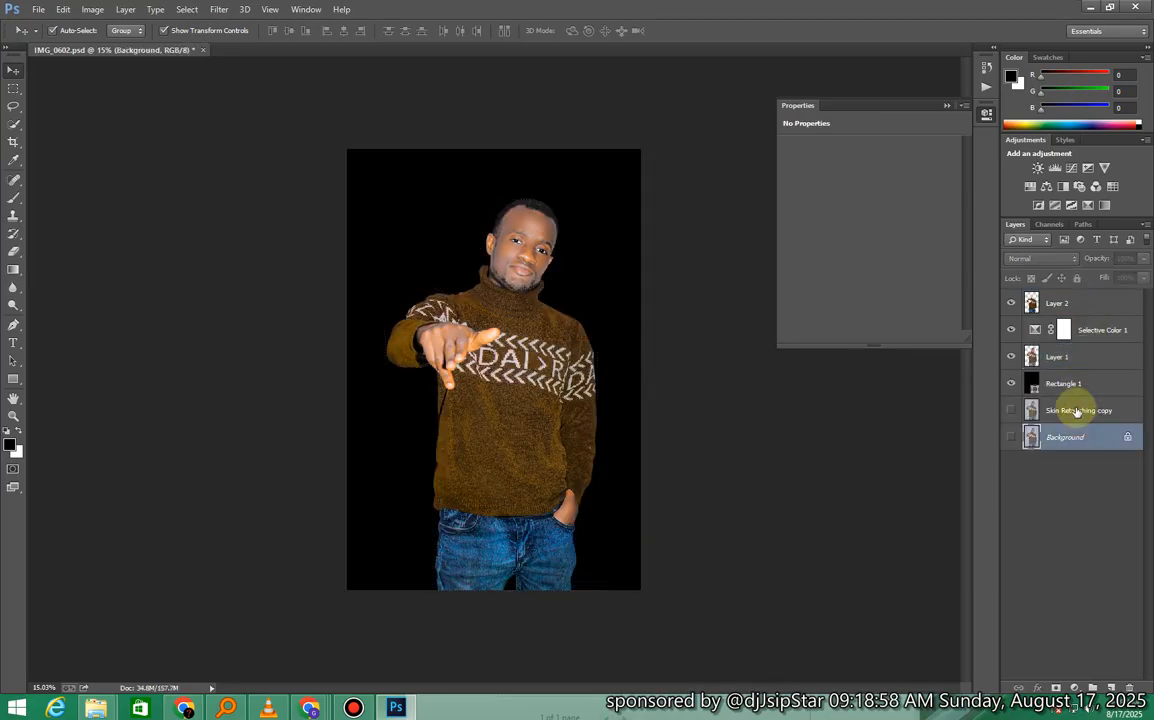
# Try merging all layers, including the black Rectangle 1, into a single layer, and undo the merge.
pyautogui.click(1079, 411)
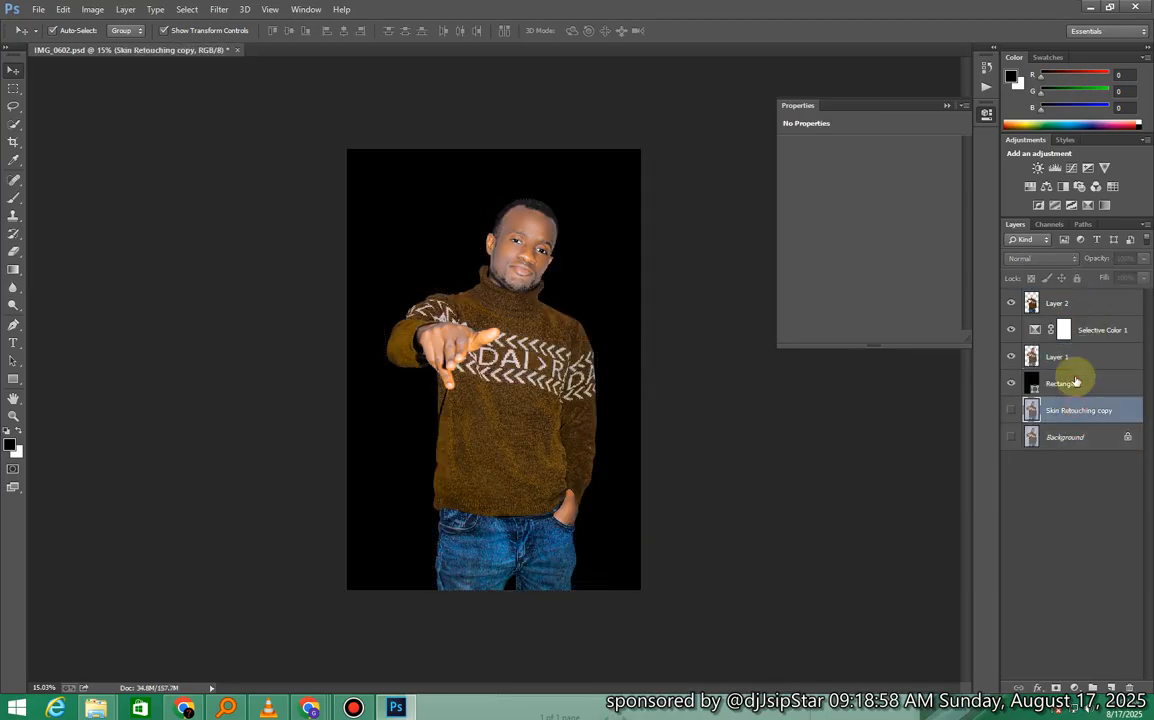
pyautogui.keyDown('shift'); pyautogui.click(1058, 302); pyautogui.keyUp('shift')
pyautogui.hotkey('ctrl', 'e')
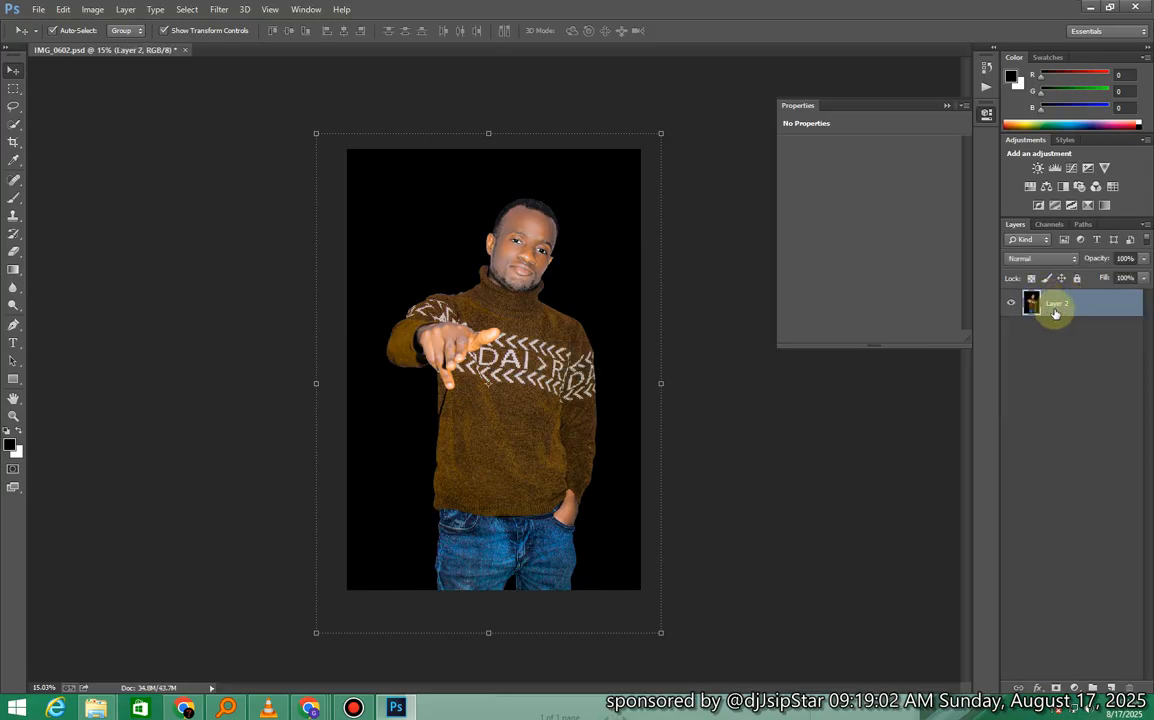
pyautogui.hotkey('ctrl', 'alt', 'z')
# Delete the black Rectangle 1 layer and merge the remaining layers into one layer.
pyautogui.click(1079, 385)
pyautogui.press('Delete')
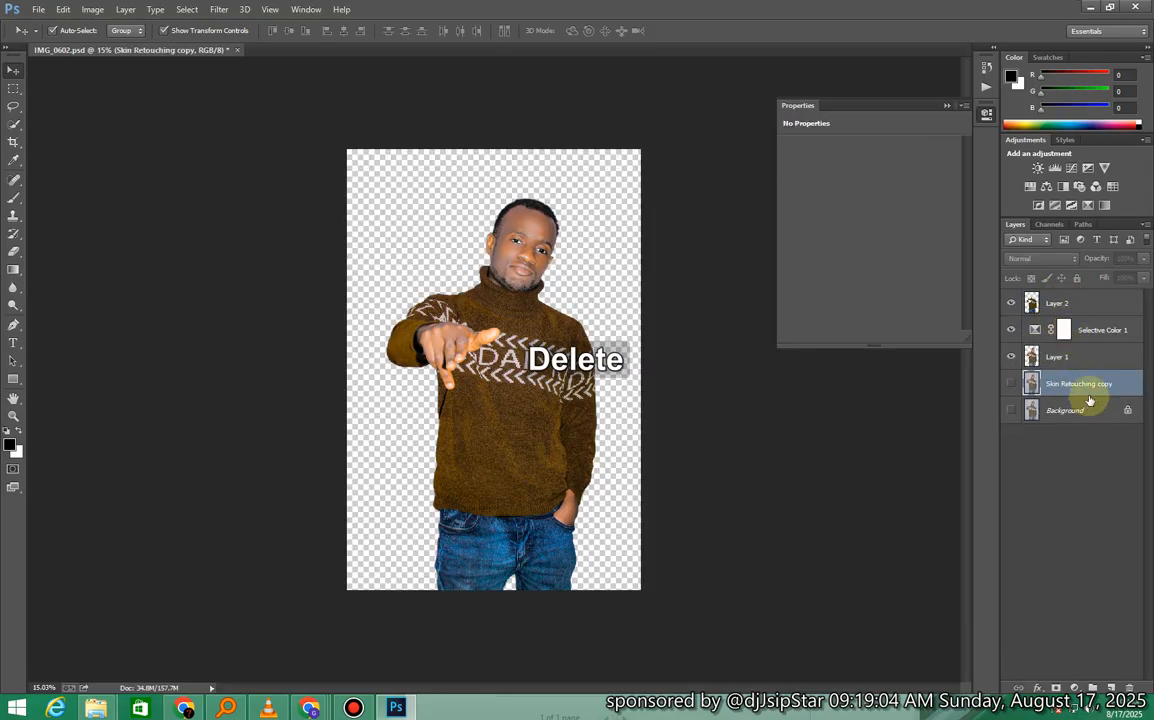
pyautogui.keyDown('shift'); pyautogui.click(1062, 303); pyautogui.keyUp('shift')
pyautogui.hotkey('ctrl', 'e')
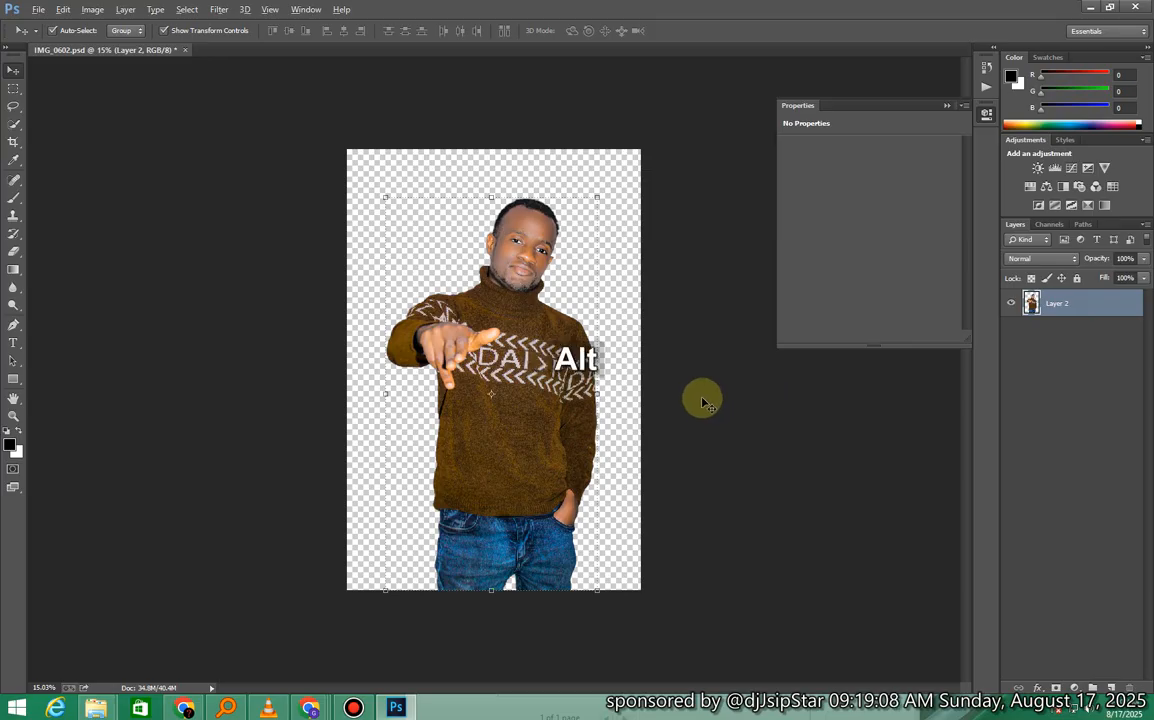
pyautogui.hotkey('alt', 'Tab')
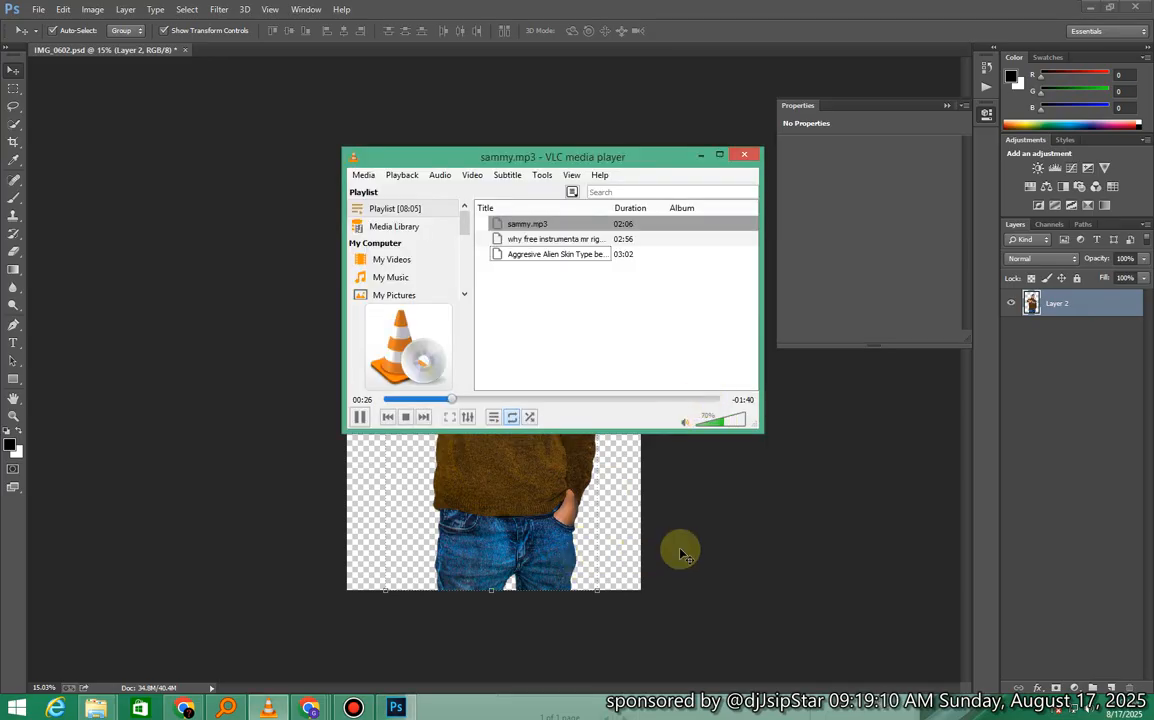
pyautogui.hotkey('alt', 'Tab')
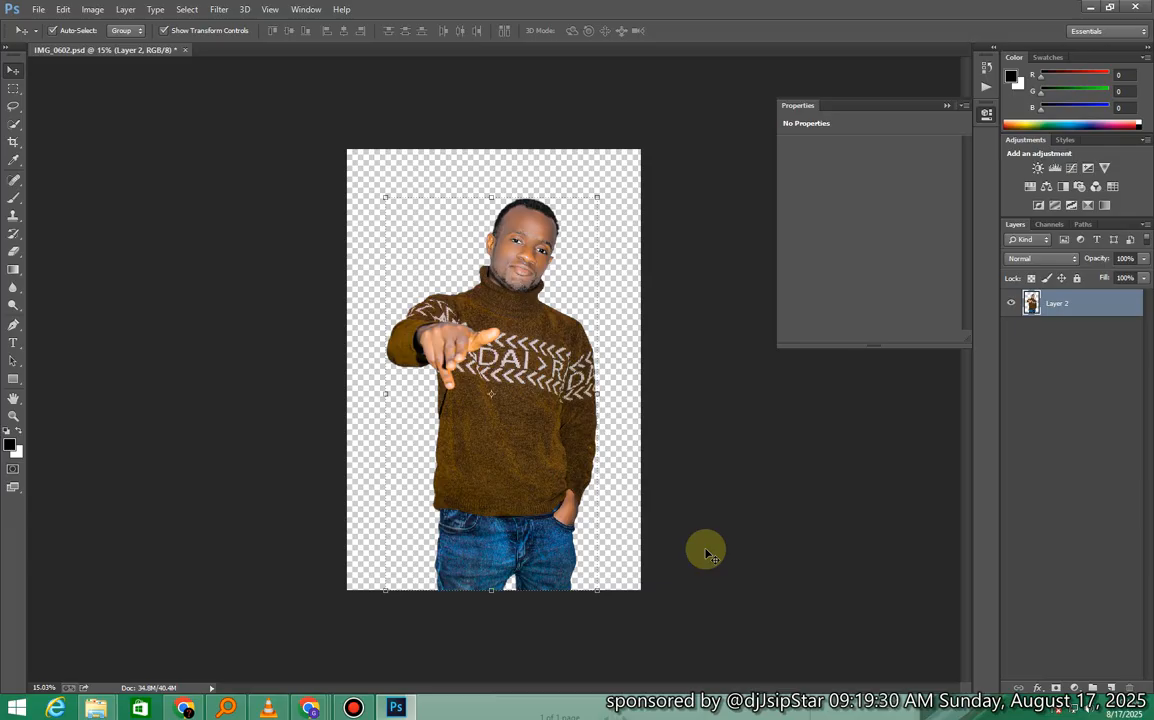
pyautogui.click(706, 553)
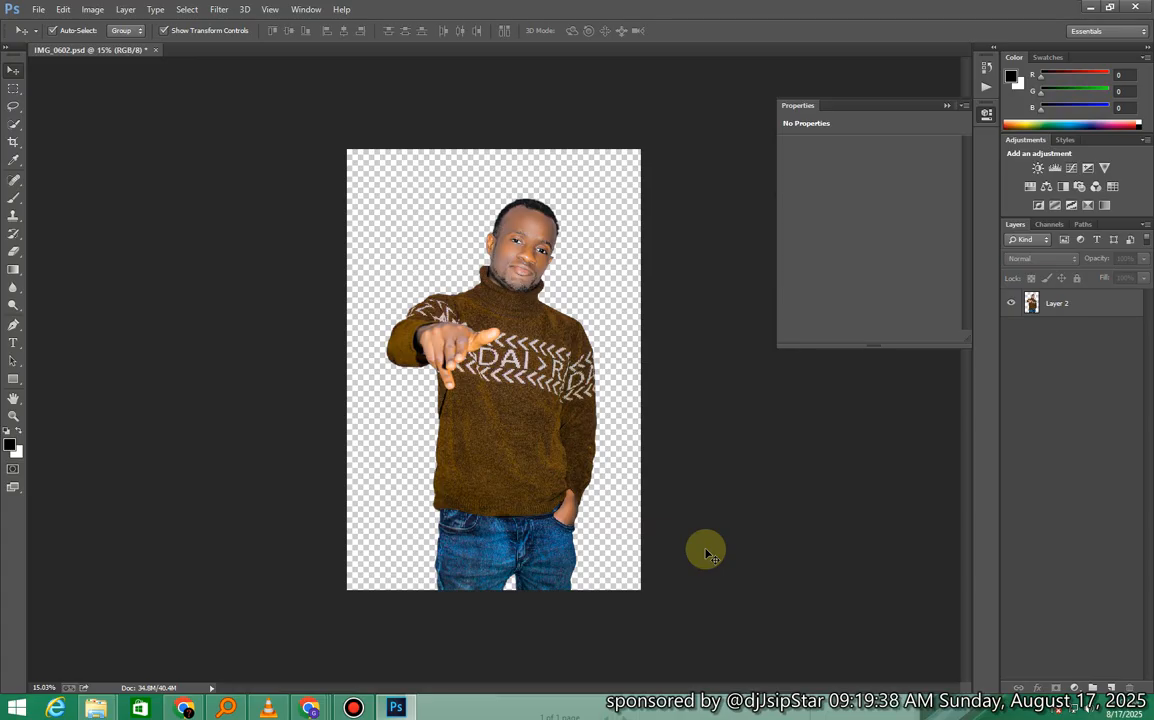
# Start opening files and browse to the bgs folder inside Pix Studio on New Volume (E:).
pyautogui.press('ctrl')
pyautogui.hotkey('ctrl', 'o')
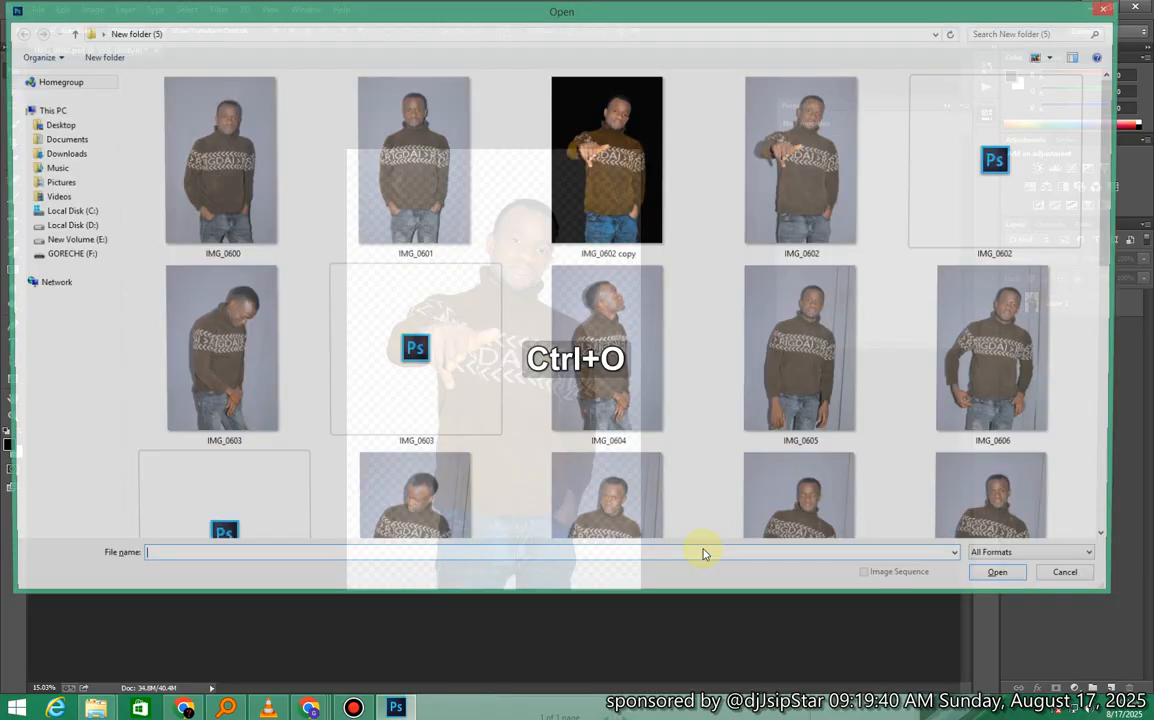
pyautogui.click(72, 240)
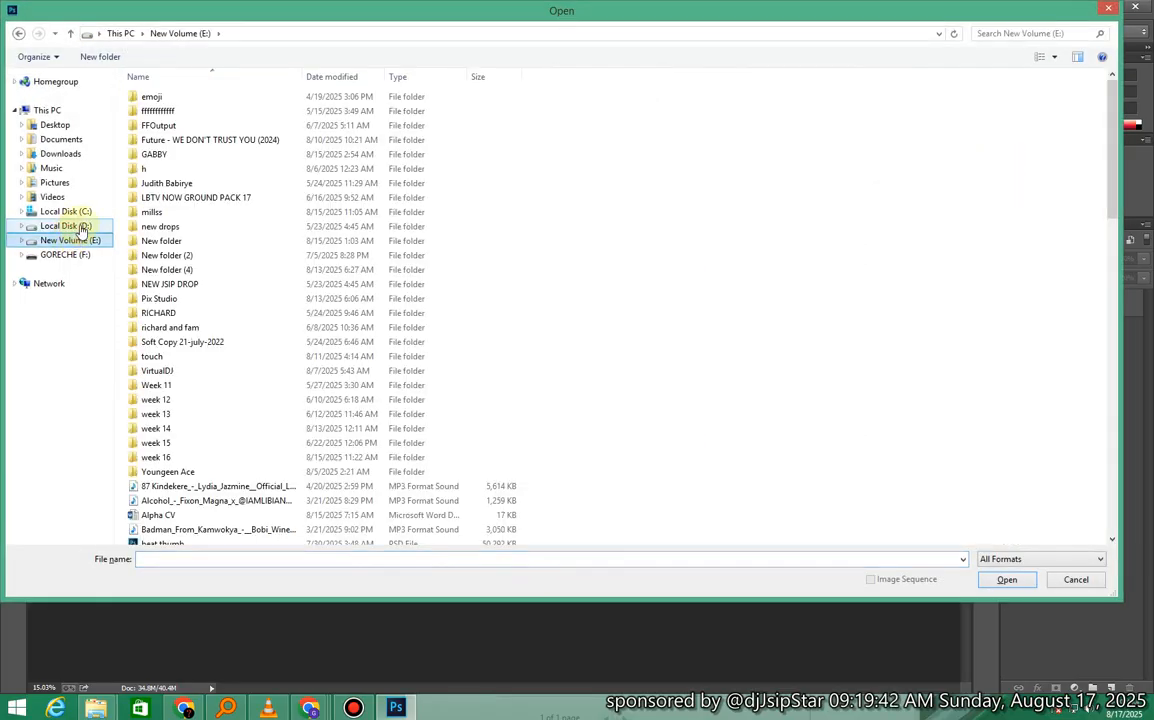
pyautogui.click(178, 298)
pyautogui.doubleClick(178, 298)
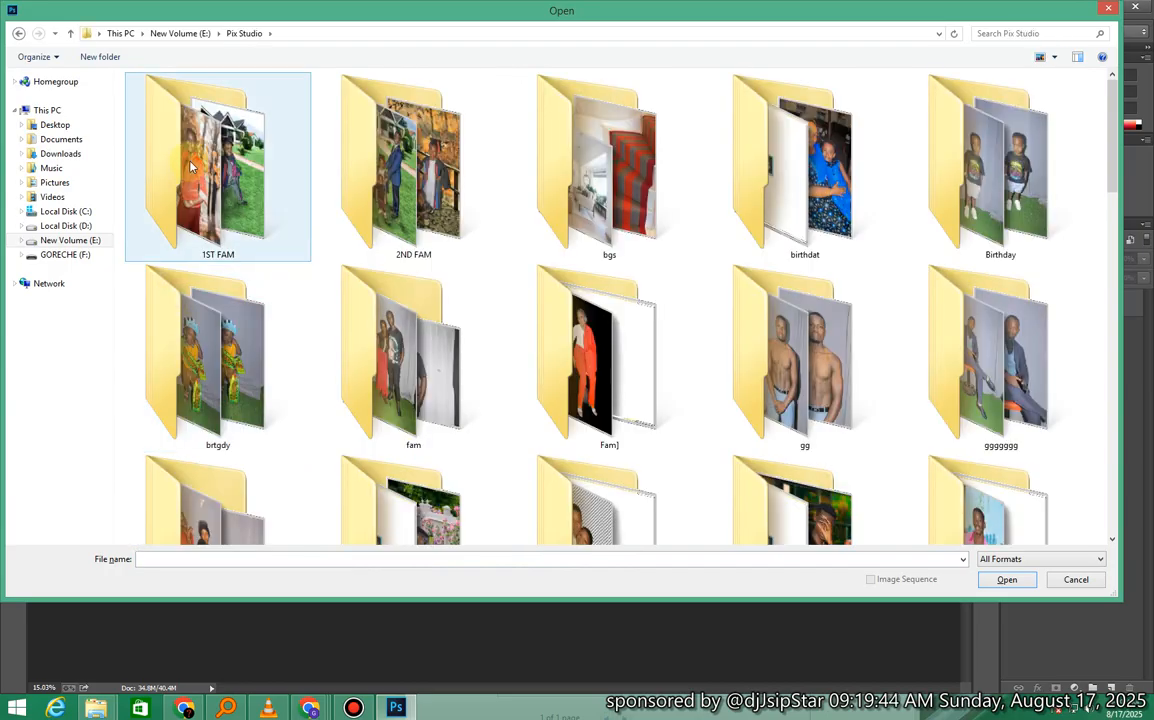
pyautogui.doubleClick(690, 195)
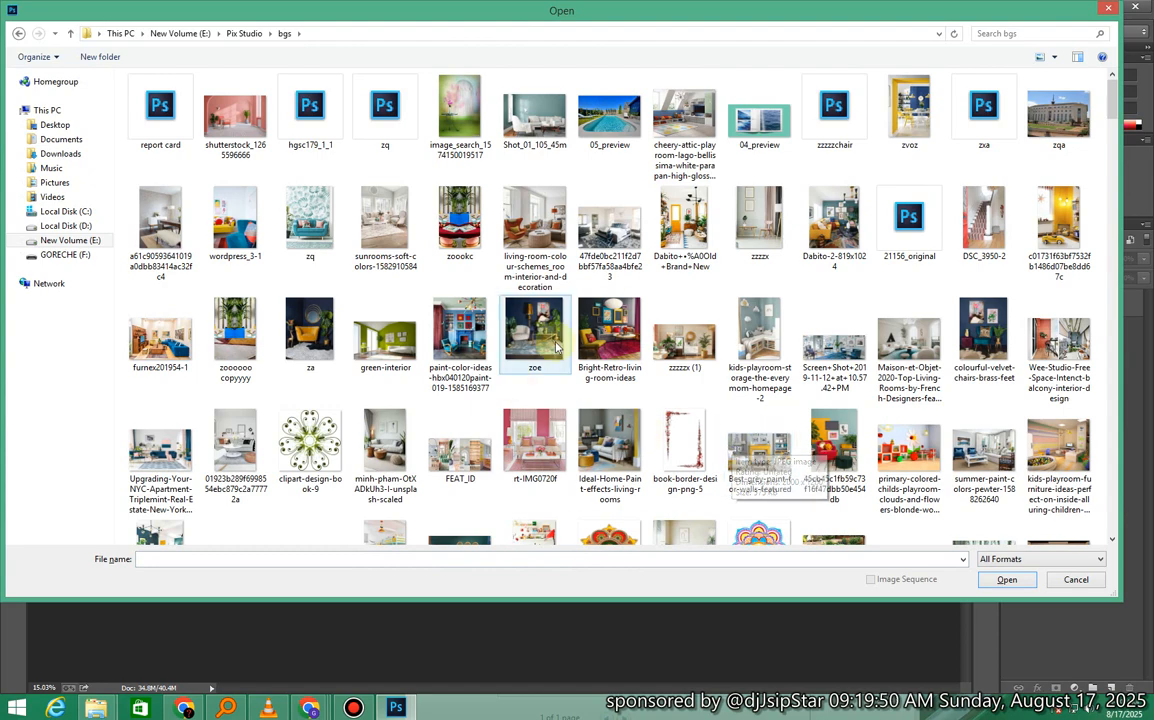
# Look through the images in the bgs folder for suitable interior backgrounds.
pyautogui.scroll(-3, 695, 330)
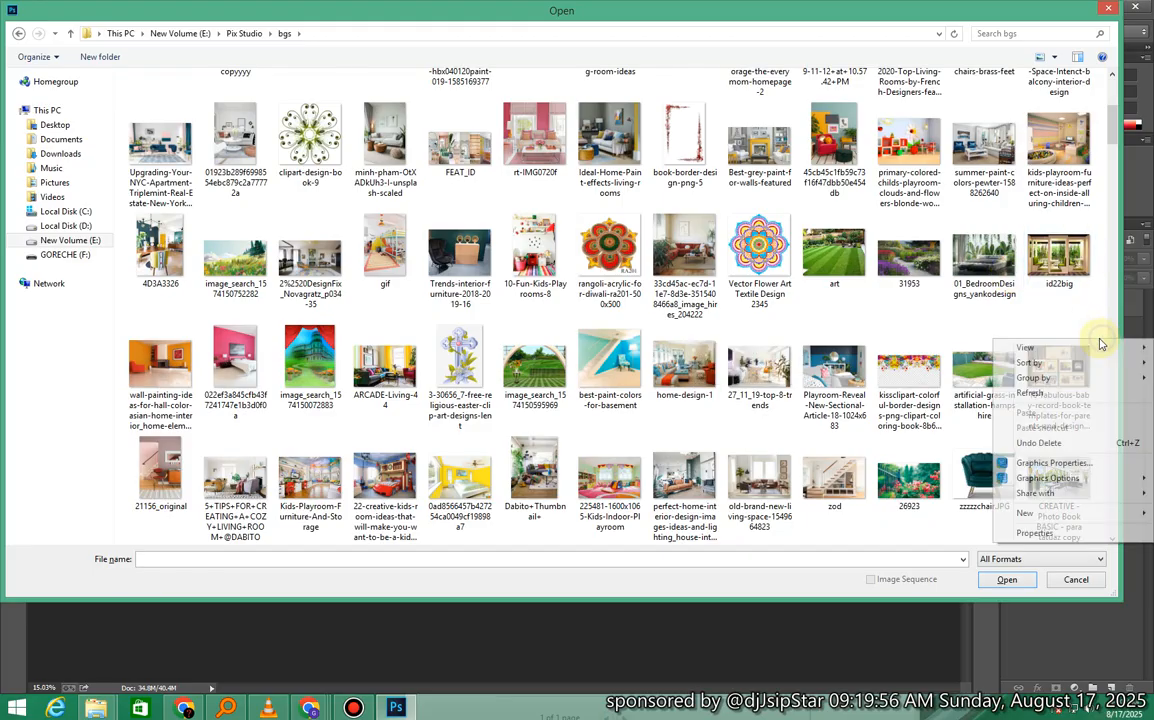
pyautogui.scroll(-3, 840, 309)
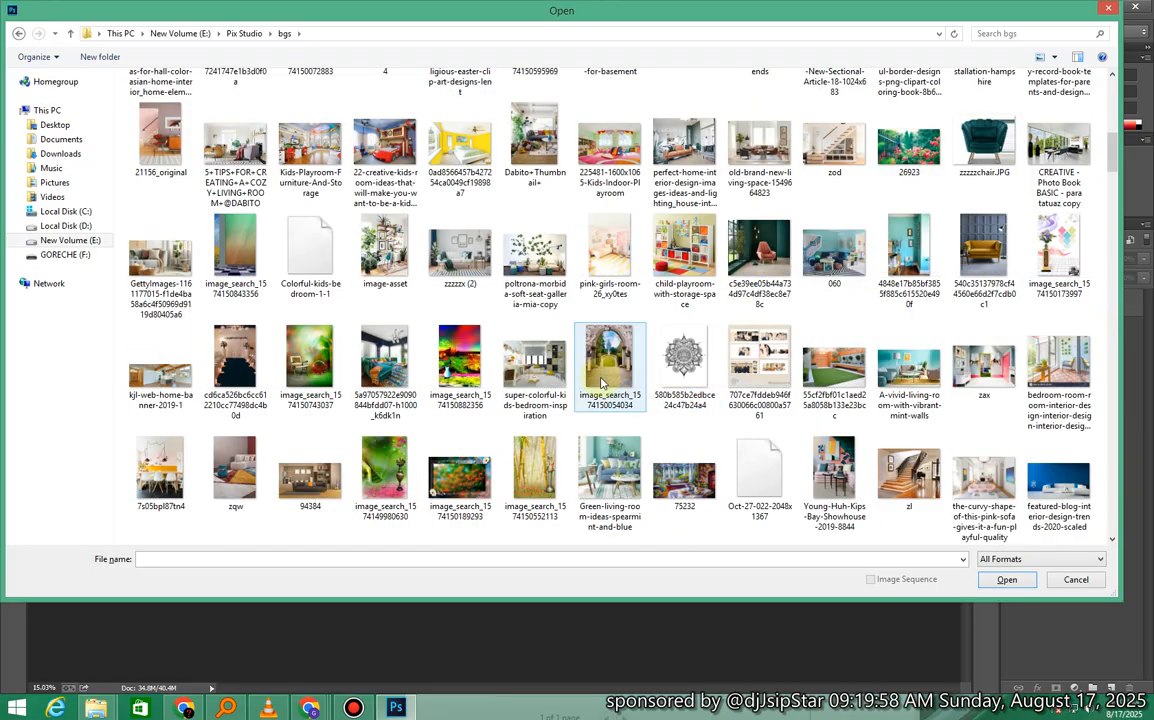
pyautogui.scroll(-3, 610, 385)
pyautogui.scroll(-3, 603, 384)
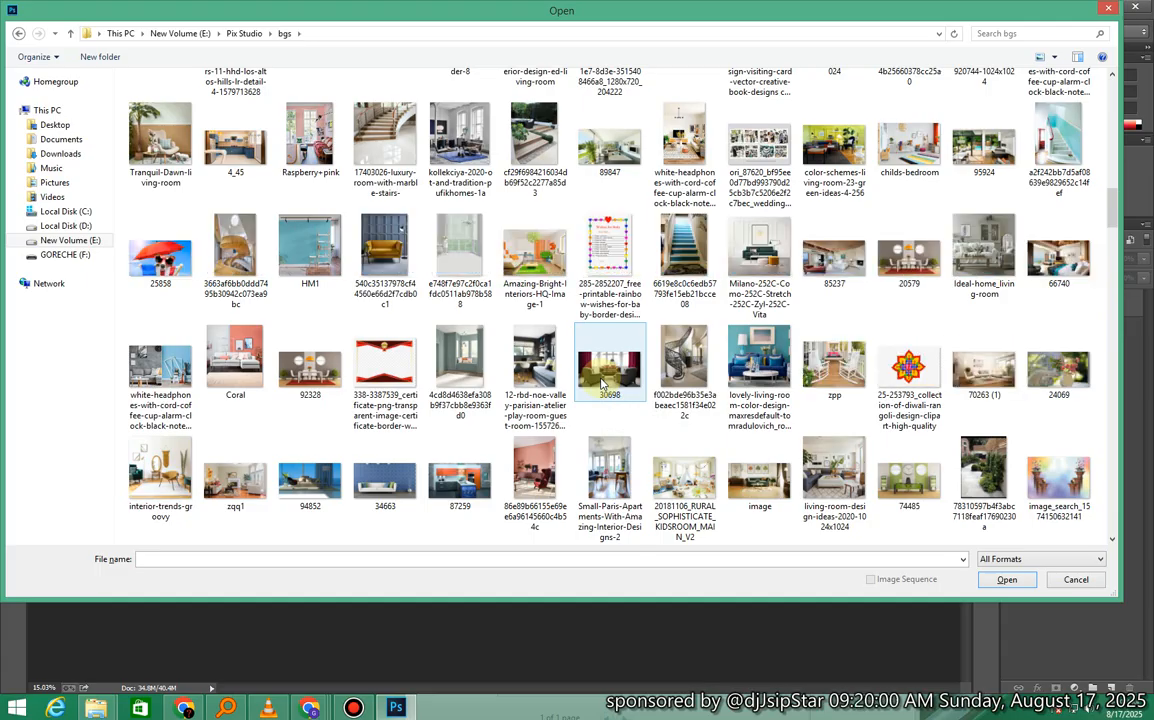
pyautogui.scroll(-3, 603, 384)
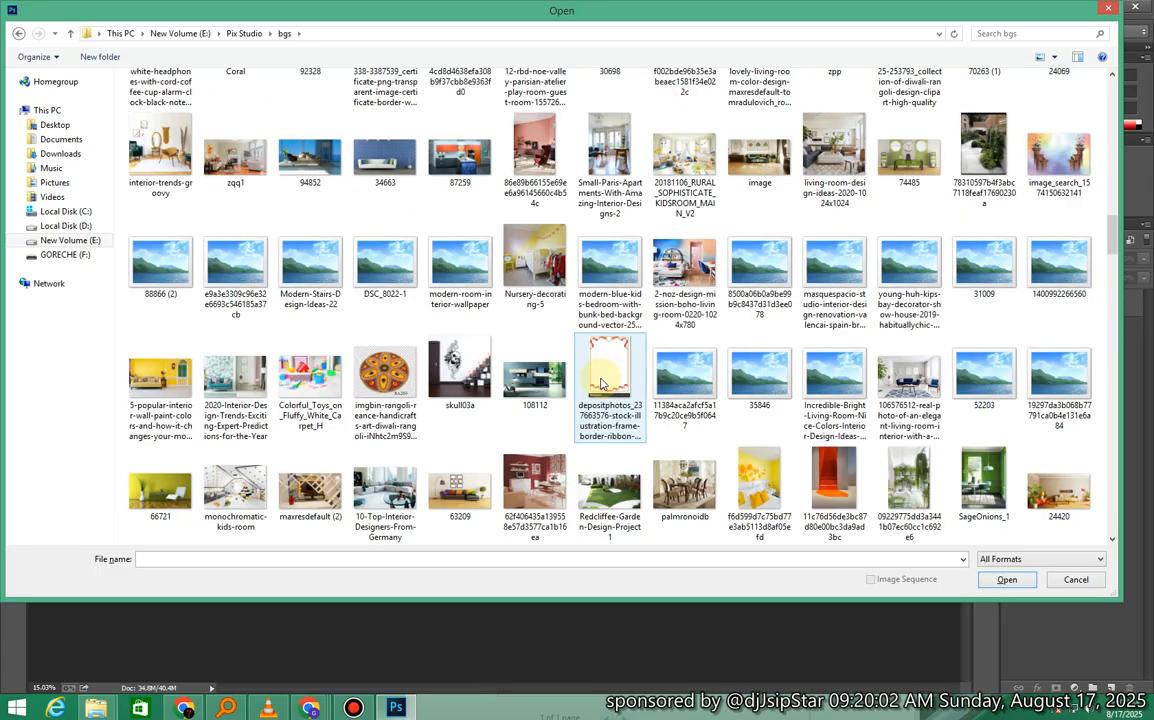
pyautogui.scroll(-3, 603, 384)
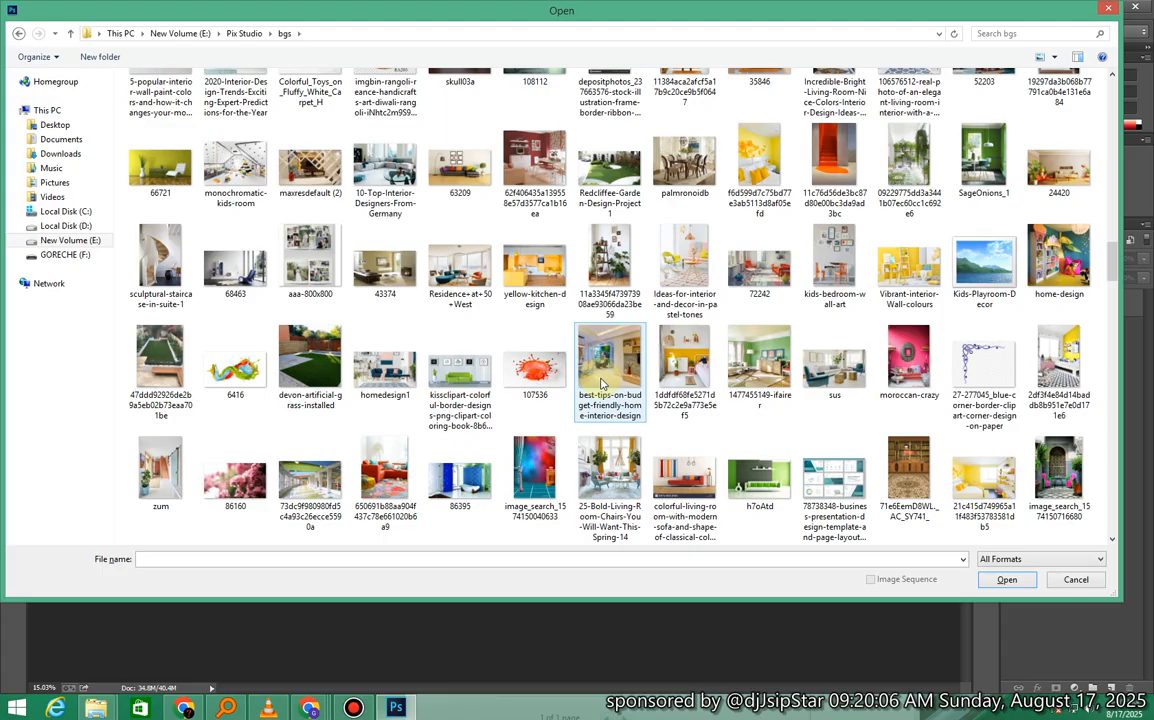
pyautogui.scroll(-3, 603, 384)
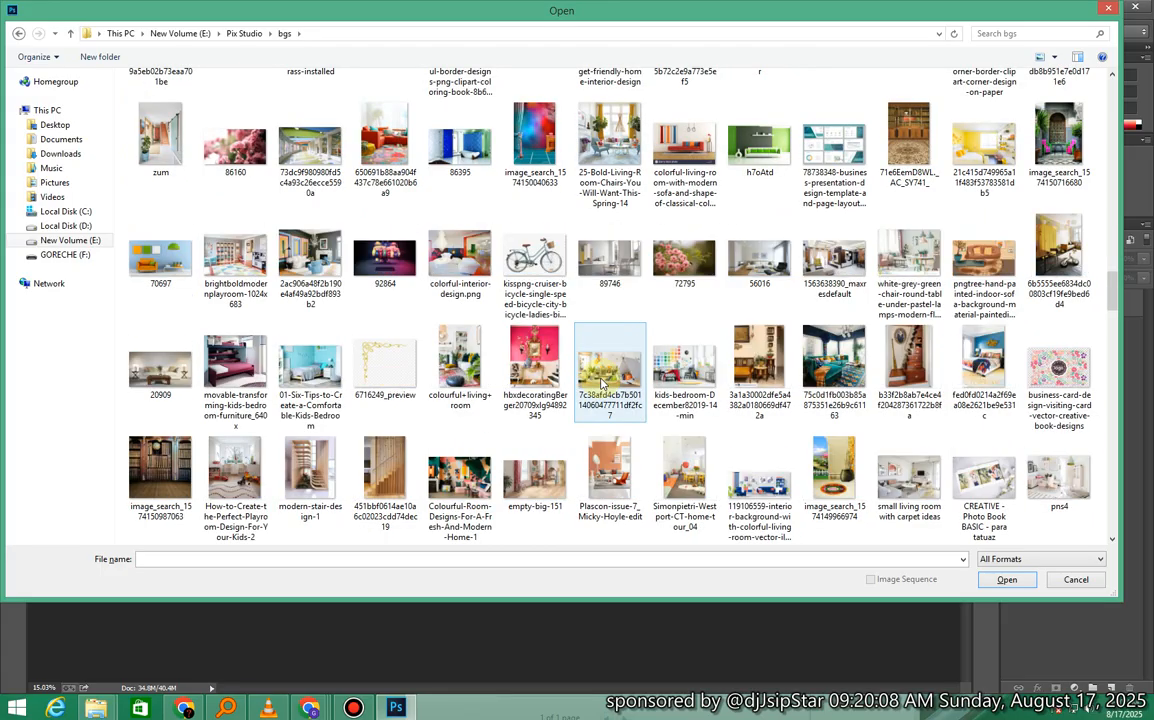
pyautogui.scroll(-3, 603, 384)
pyautogui.scroll(-3, 603, 384)
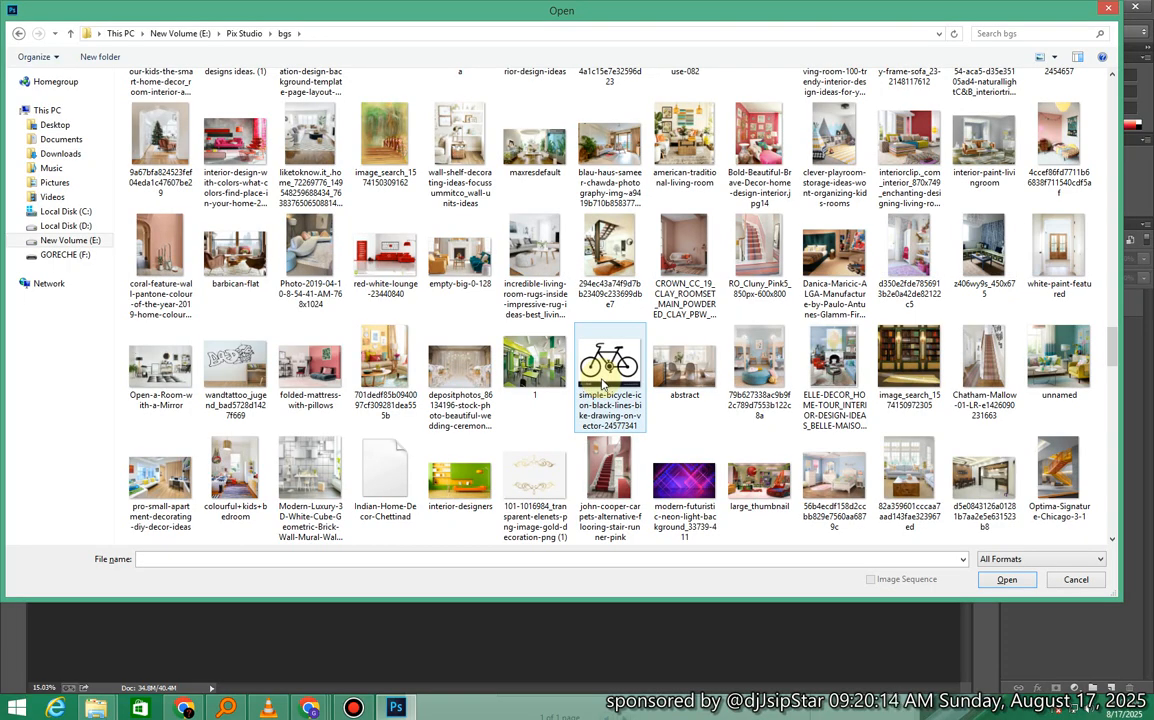
pyautogui.scroll(3, 1072, 362)
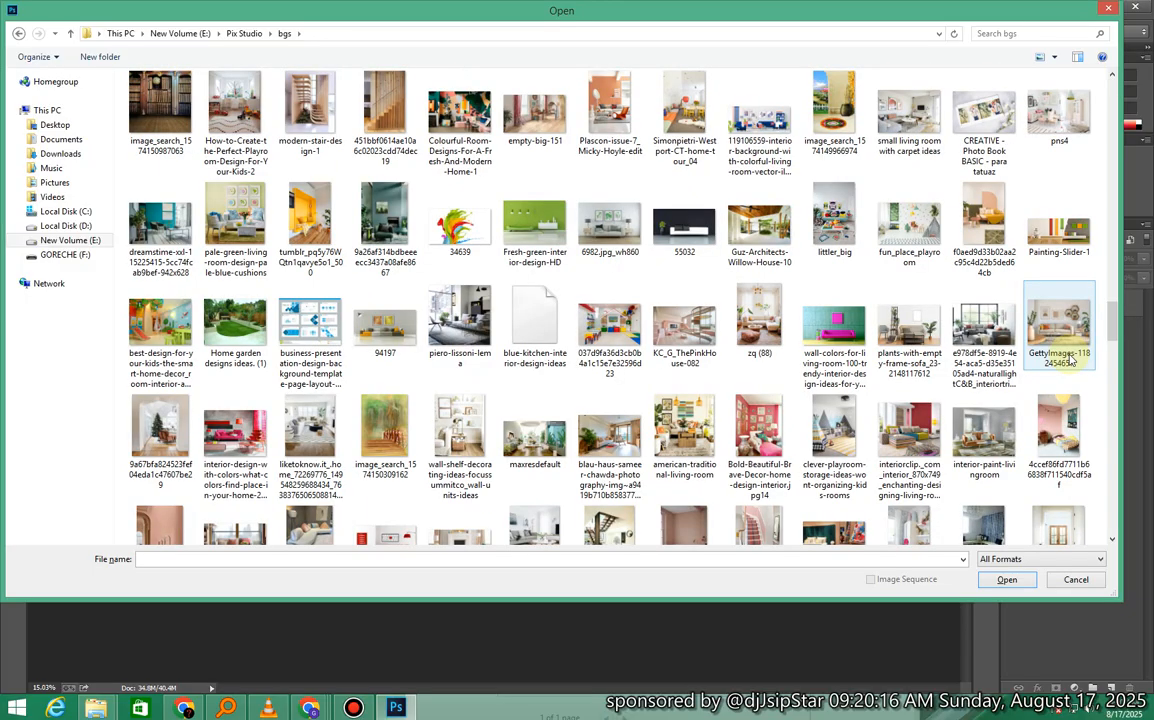
pyautogui.scroll(5, 1072, 362)
pyautogui.scroll(3, 1068, 362)
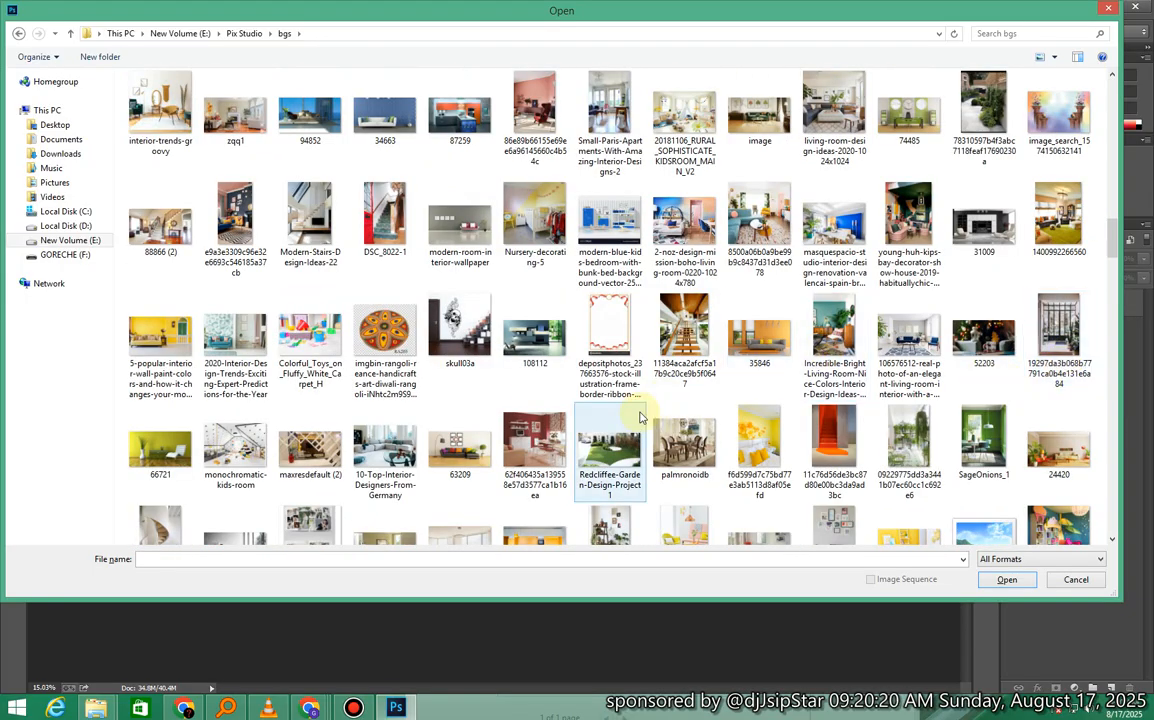
pyautogui.scroll(5, 641, 416)
pyautogui.scroll(3, 641, 416)
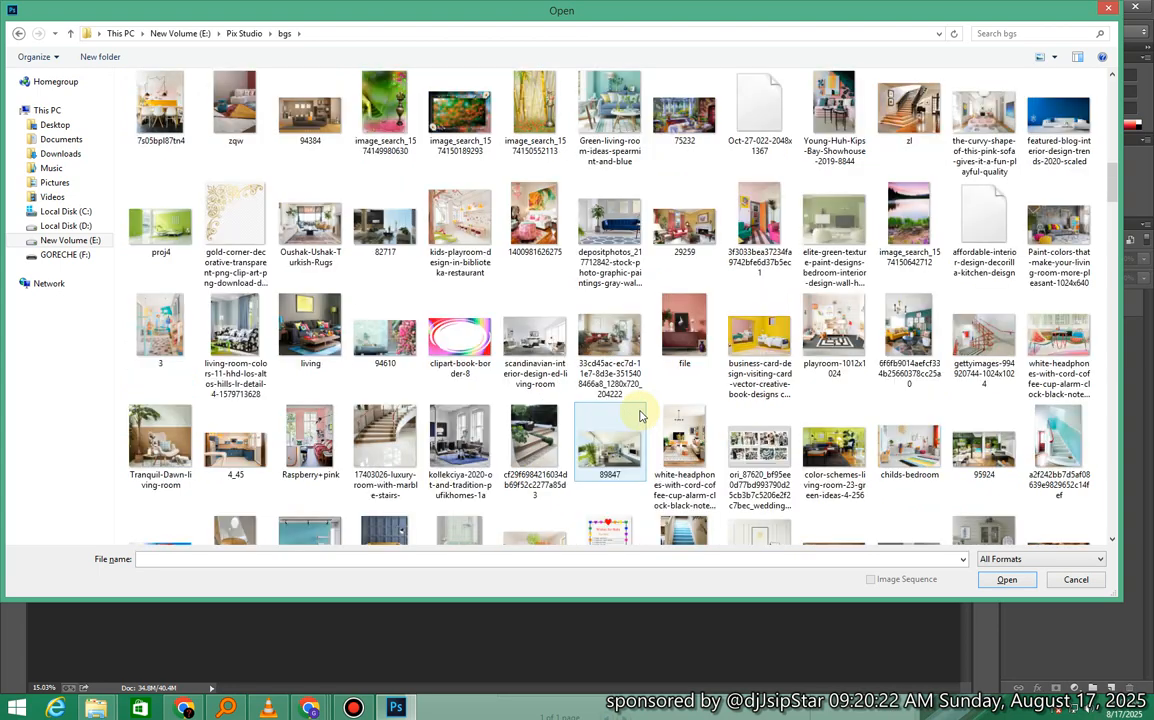
pyautogui.scroll(3, 641, 416)
pyautogui.scroll(3, 641, 416)
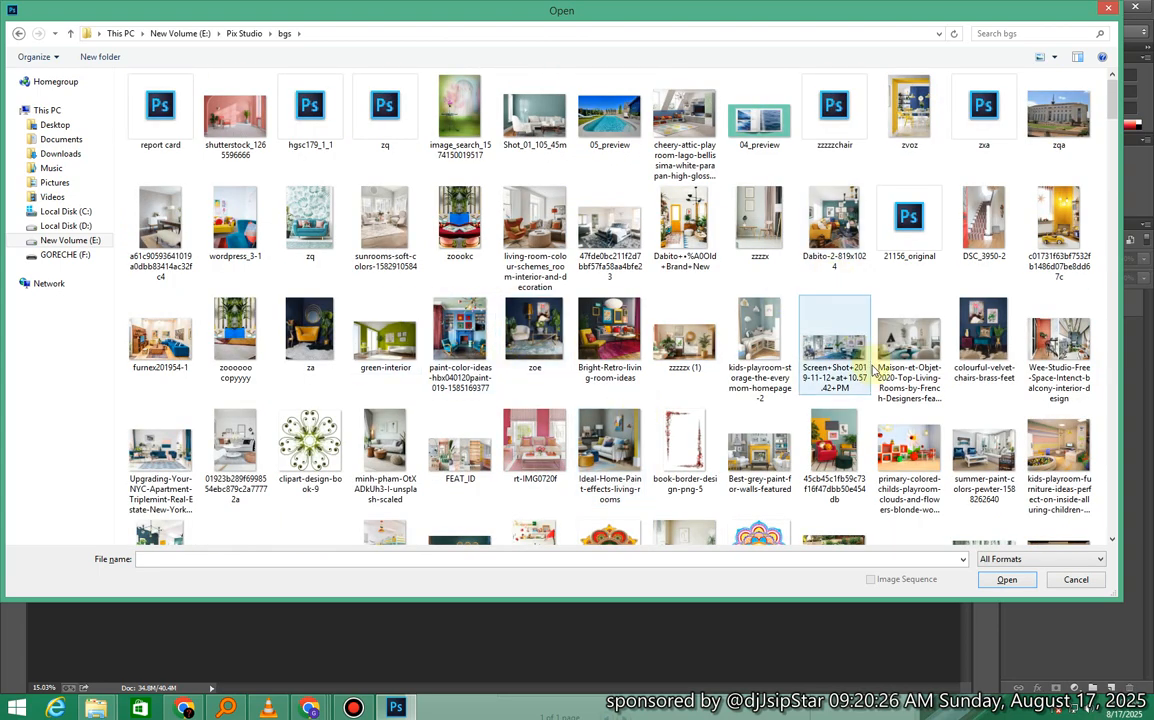
pyautogui.scroll(-6, 690, 335)
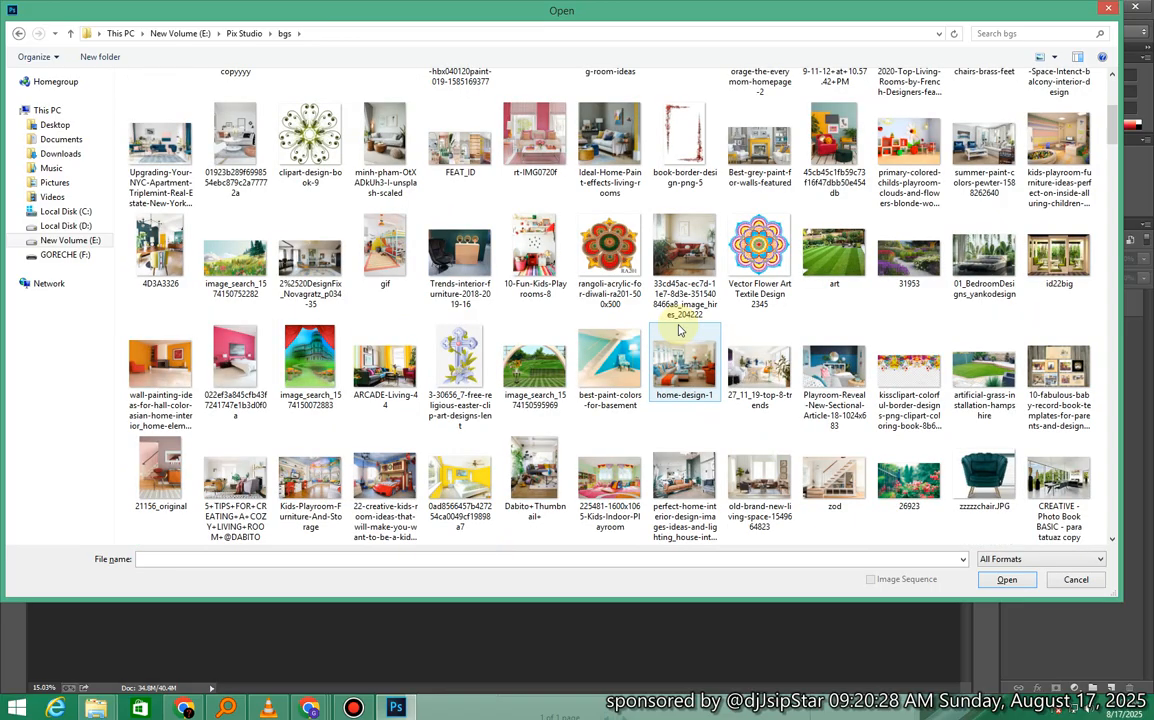
pyautogui.scroll(-3, 705, 350)
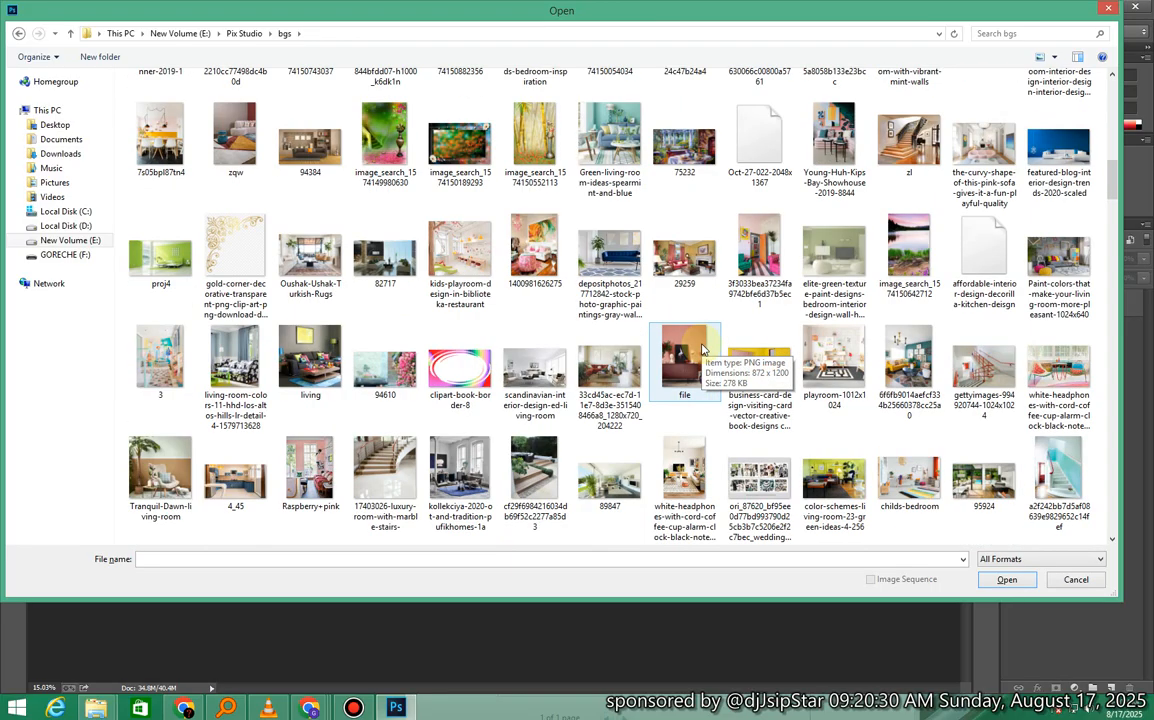
pyautogui.scroll(-3, 978, 488)
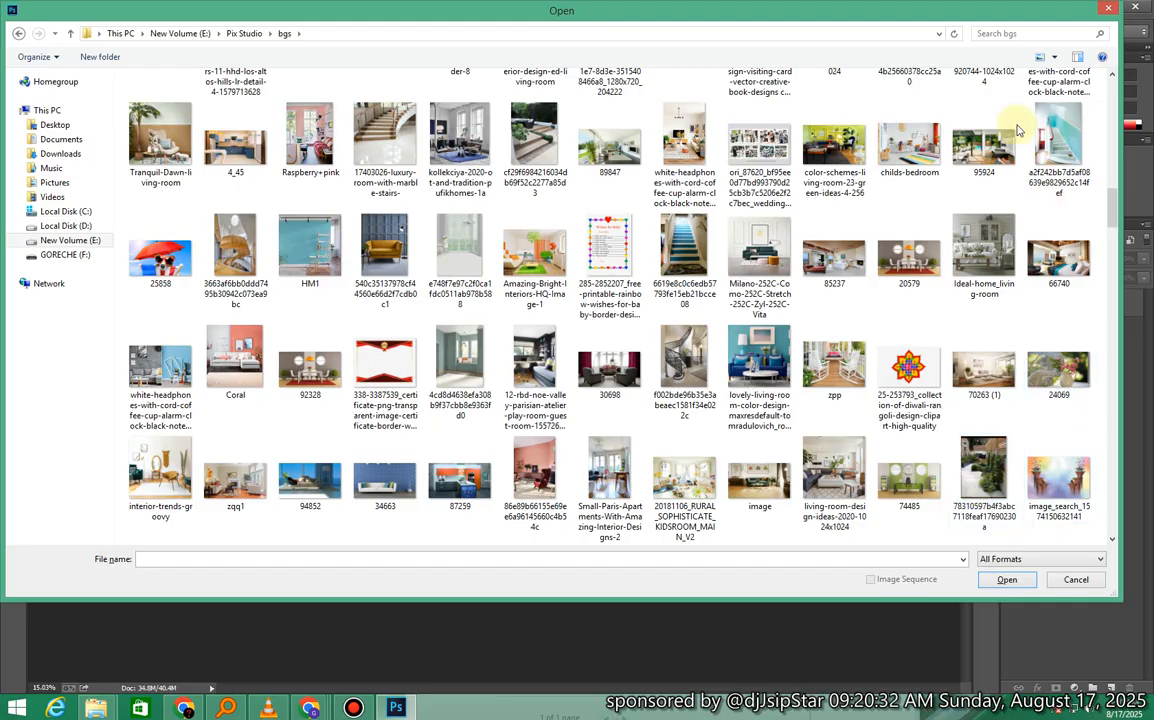
# Open the background images a2f242bb7d5af08639e9829652c14fef, 3663af6bb0ddd7495b30942c073ea9bc and SageOnions_1 together.
pyautogui.click(1058, 145)
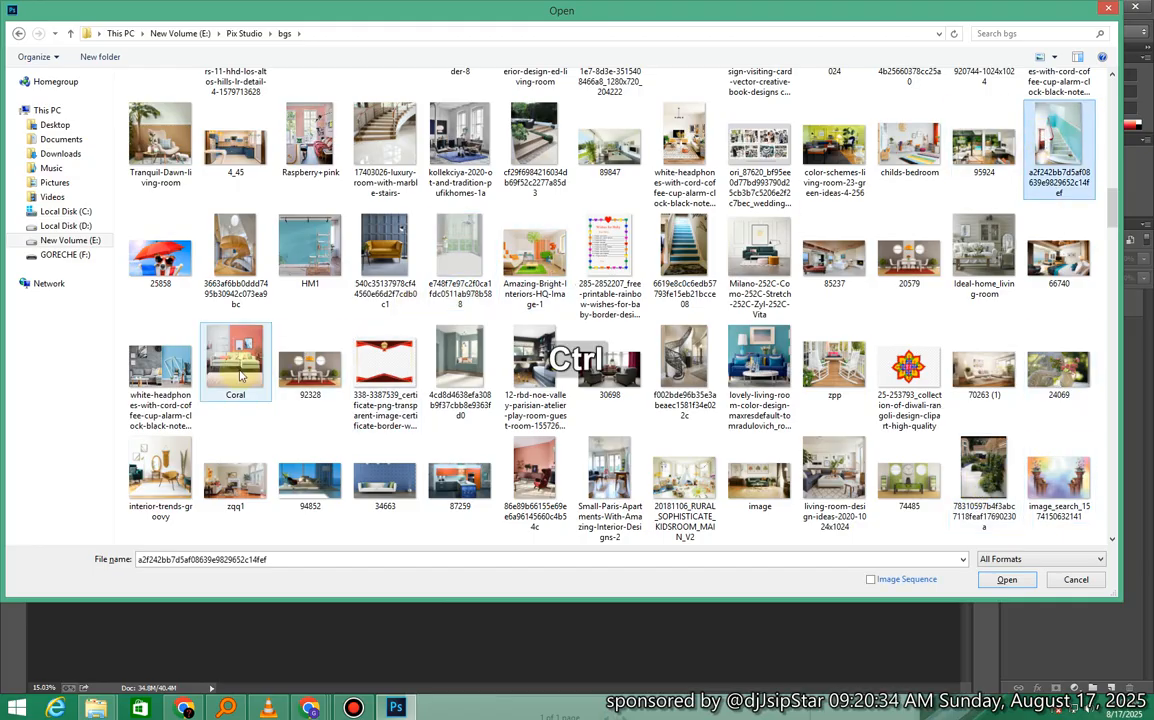
pyautogui.keyDown('ctrl'); pyautogui.click(229, 255); pyautogui.keyUp('ctrl')
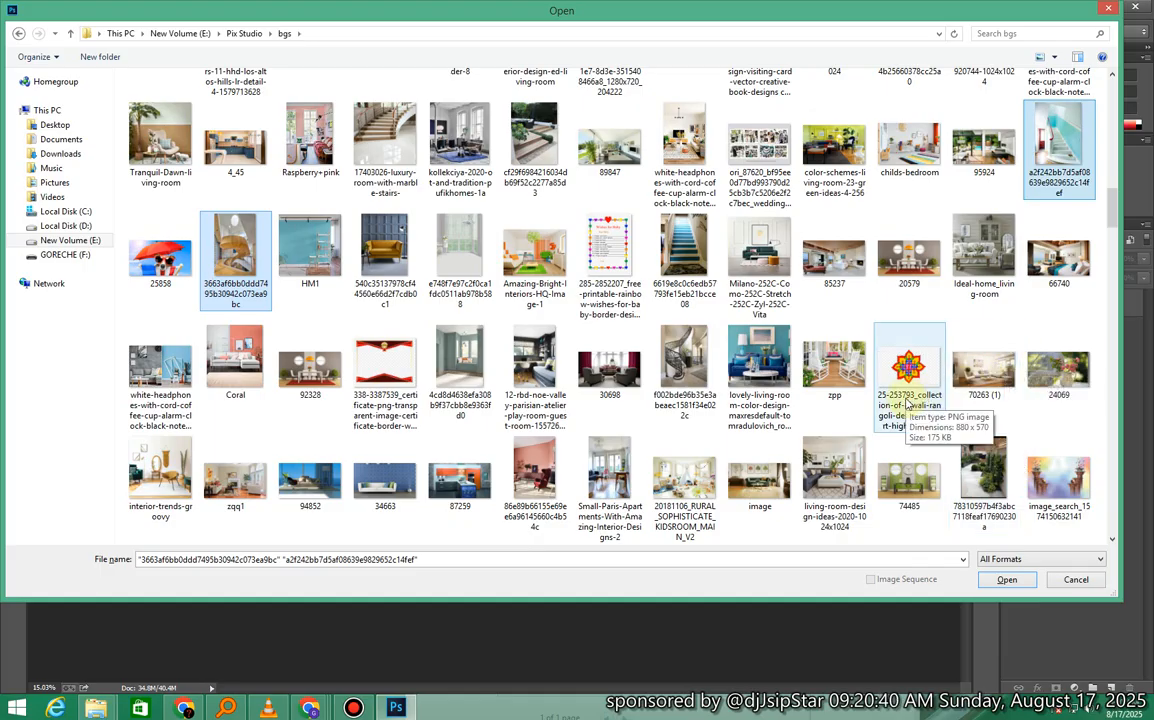
pyautogui.scroll(-3, 907, 403)
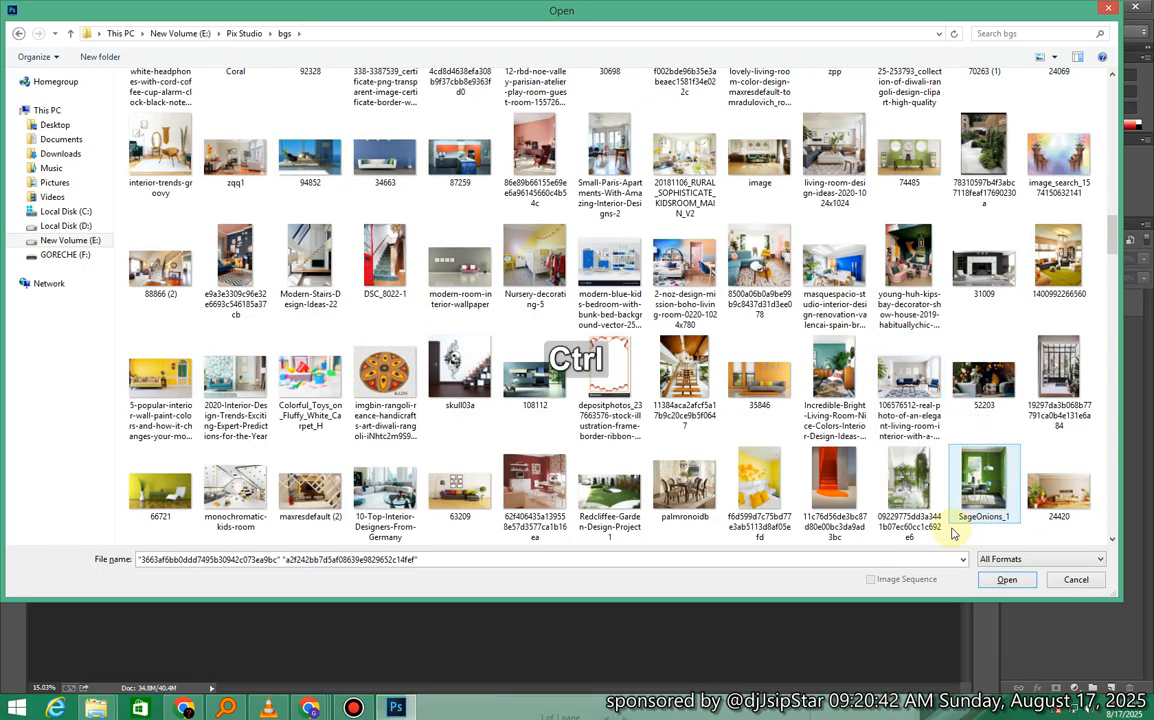
pyautogui.keyDown('ctrl'); pyautogui.click(1008, 473); pyautogui.keyUp('ctrl')
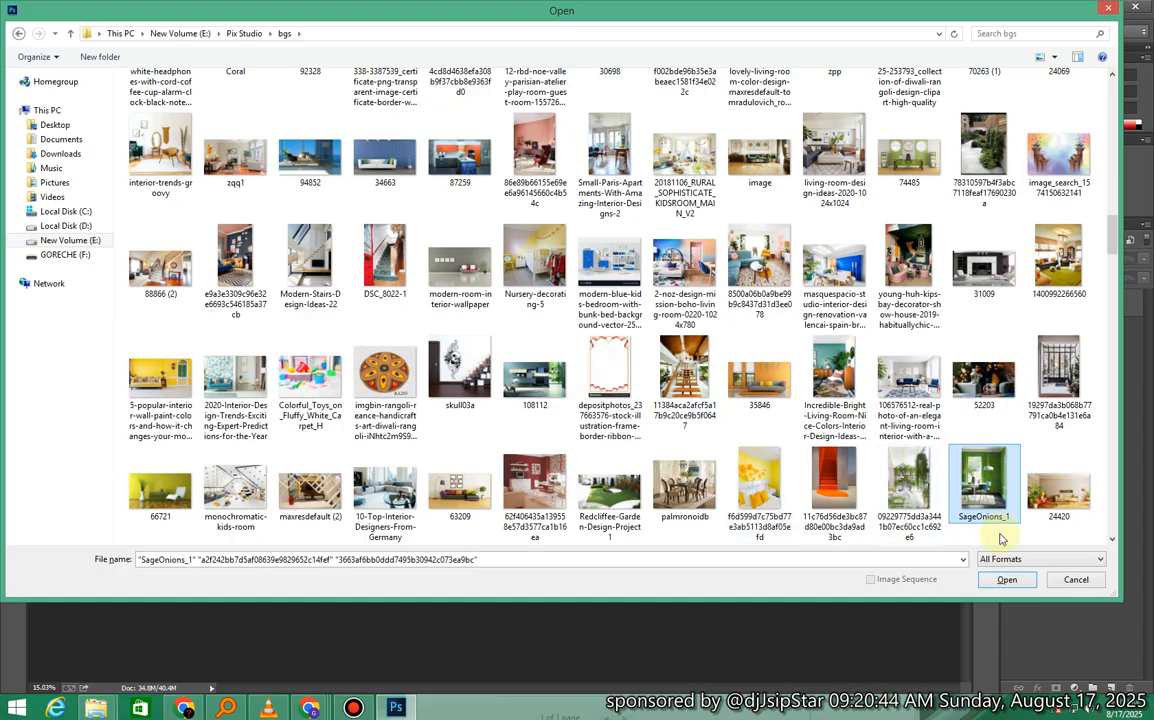
pyautogui.click(1007, 579)
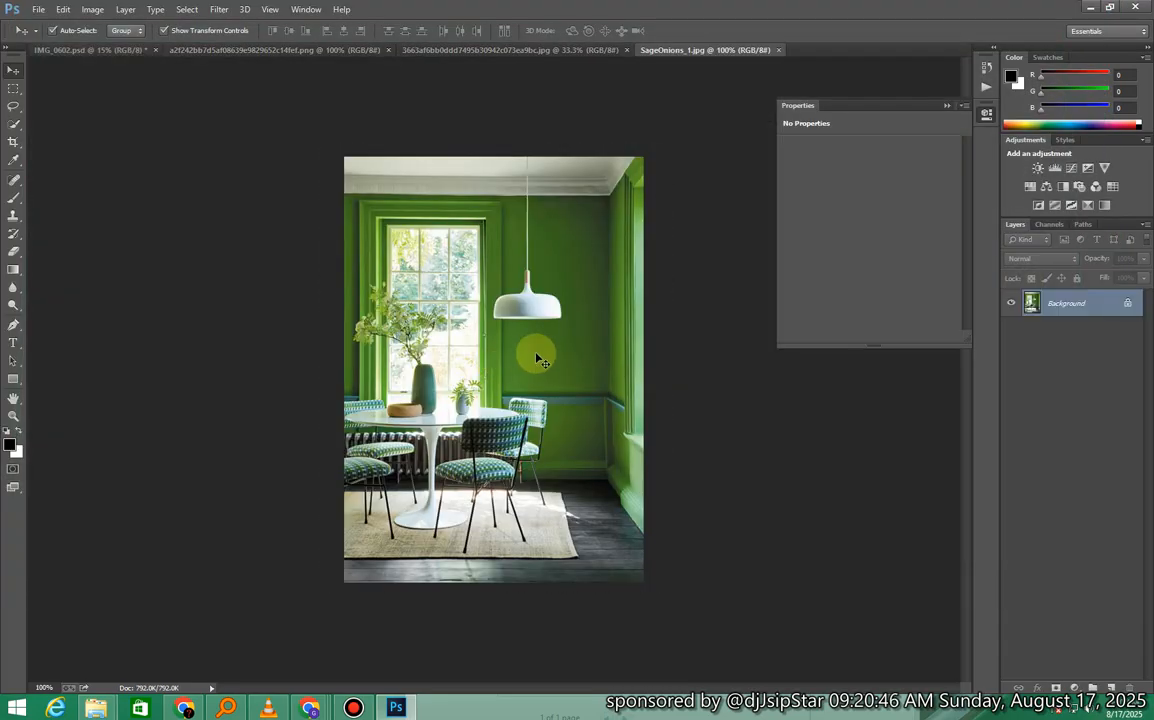
# Compare the opened spiral-staircase and turquoise-stairway images as possible backgrounds for the portrait.
pyautogui.press('space')
pyautogui.click(551, 50)
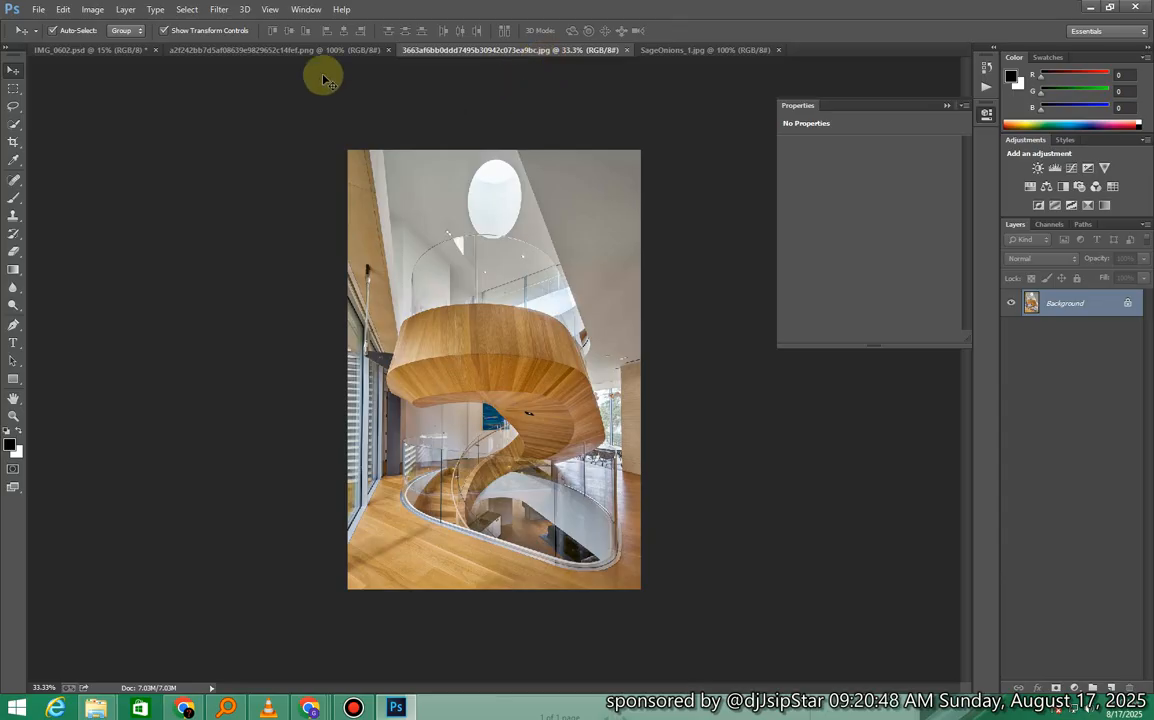
pyautogui.click(288, 49)
pyautogui.scroll(1, 587, 386)
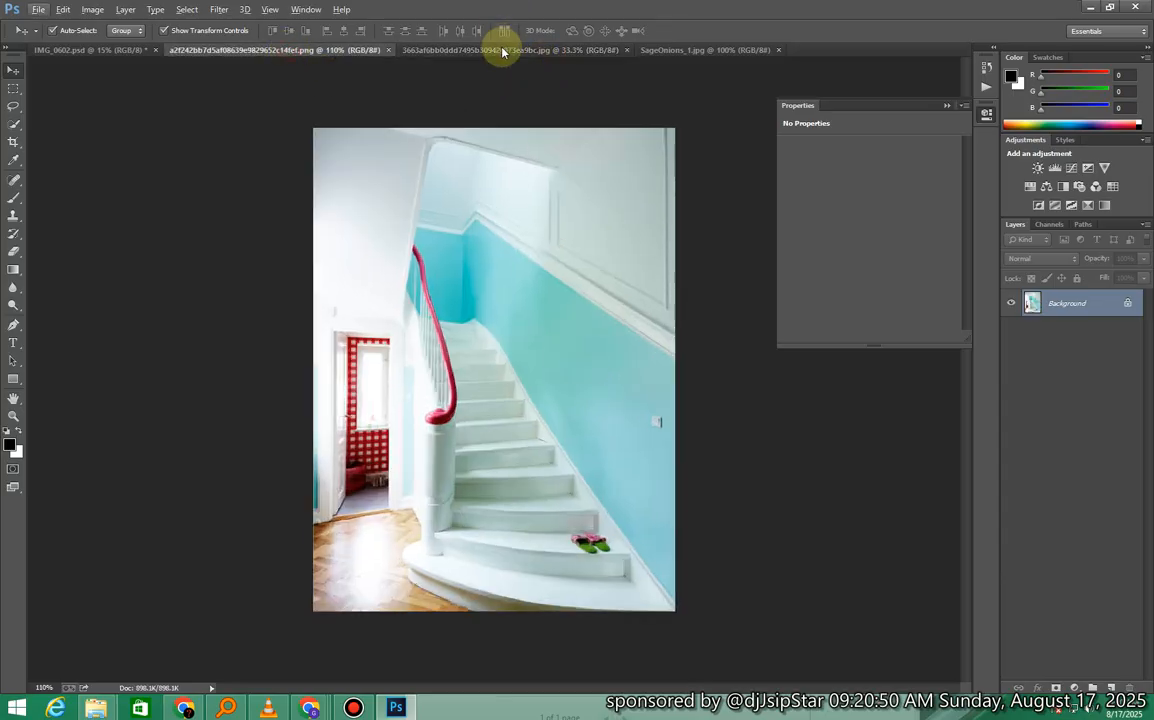
pyautogui.click(503, 50)
pyautogui.scroll(2, 567, 327)
pyautogui.scroll(-1, 572, 320)
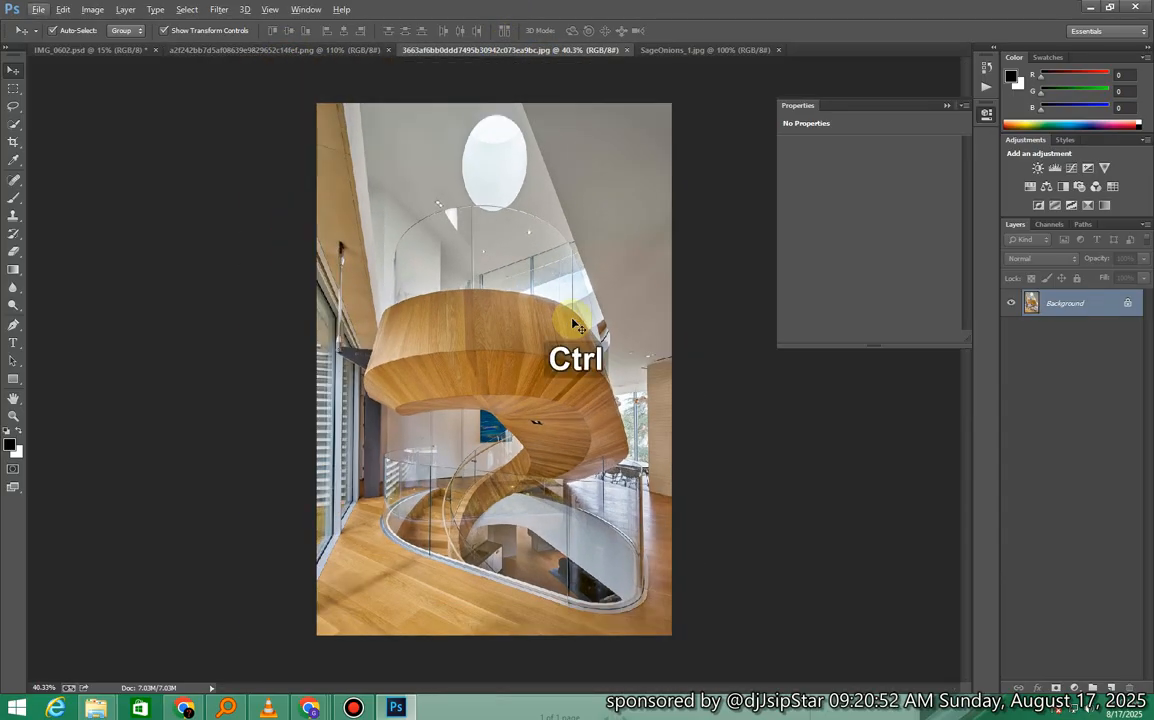
# Try cutting the entire spiral-staircase image for use in IMG_0602.psd, and undo the cut in the staircase document.
pyautogui.hotkey('ctrl', 'a')
pyautogui.hotkey('ctrl', 'x')
pyautogui.click(80, 49)
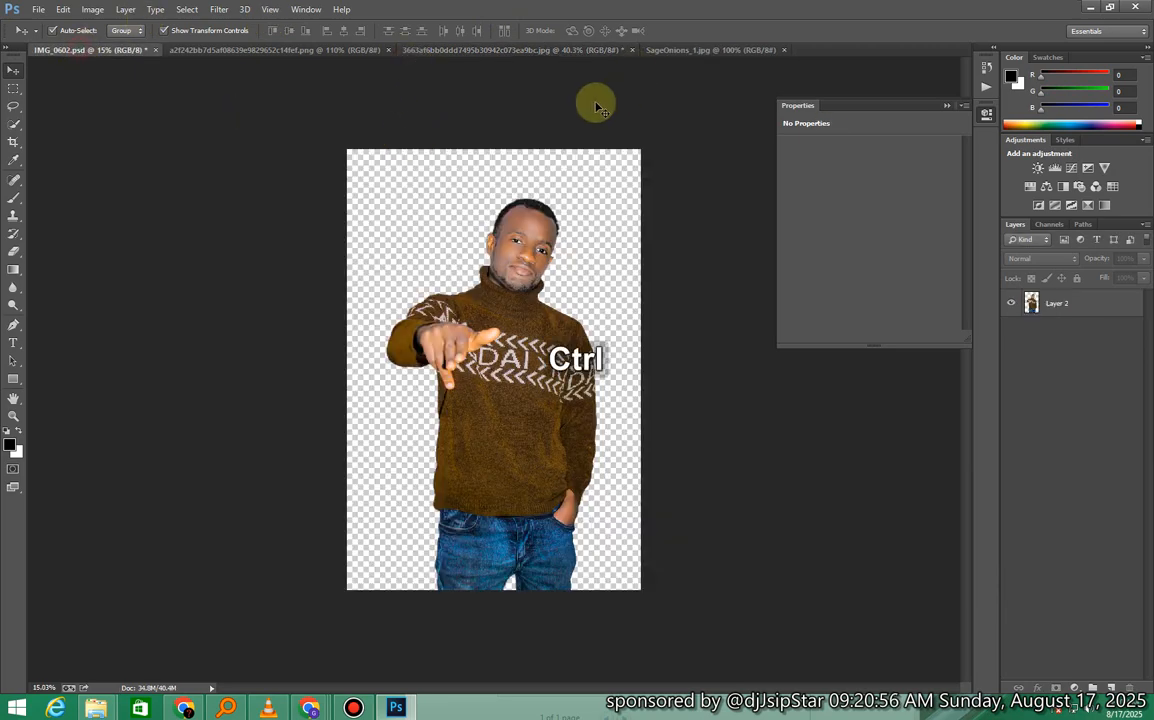
pyautogui.click(541, 49)
pyautogui.hotkey('ctrl', 'alt', 'z')
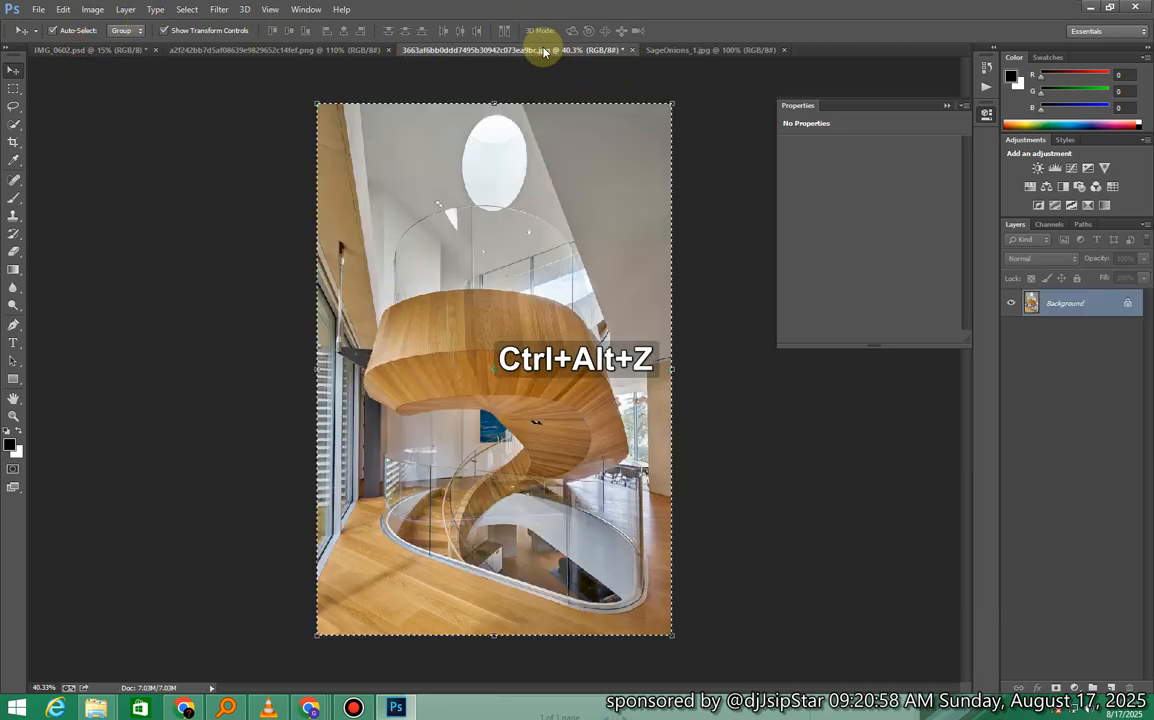
# Cut the entire spiral-staircase image and paste it into IMG_0602.psd.
pyautogui.hotkey('ctrl', 'a')
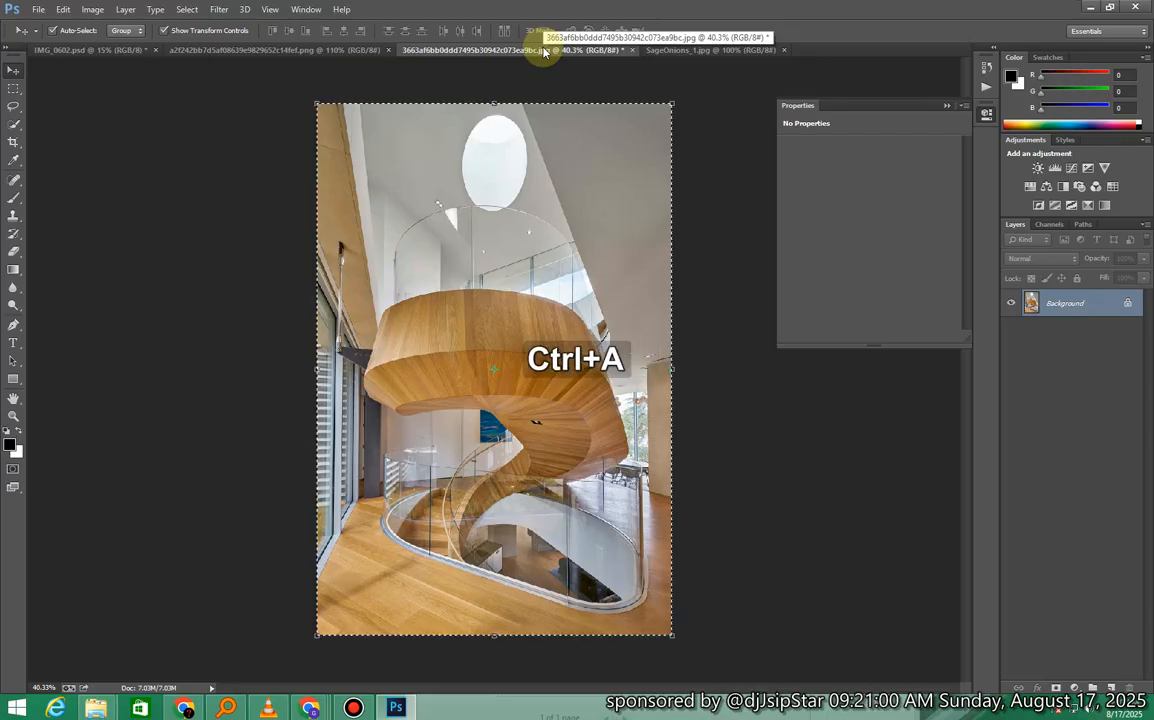
pyautogui.hotkey('ctrl', 'x')
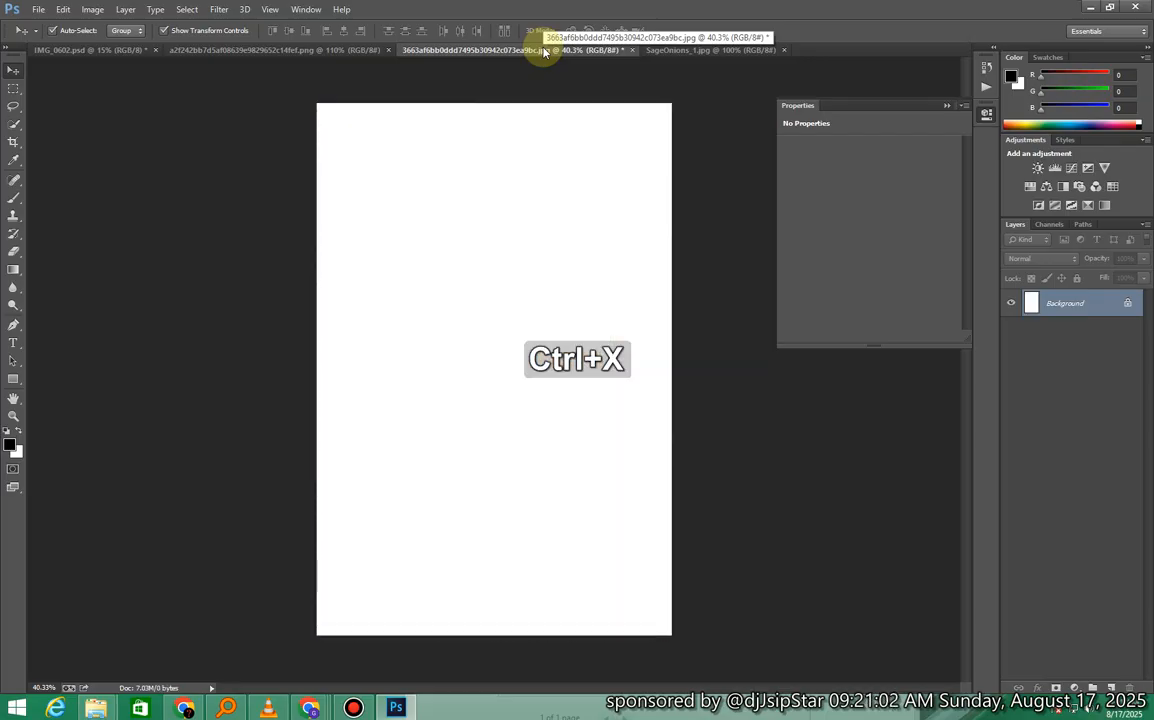
pyautogui.click(86, 48)
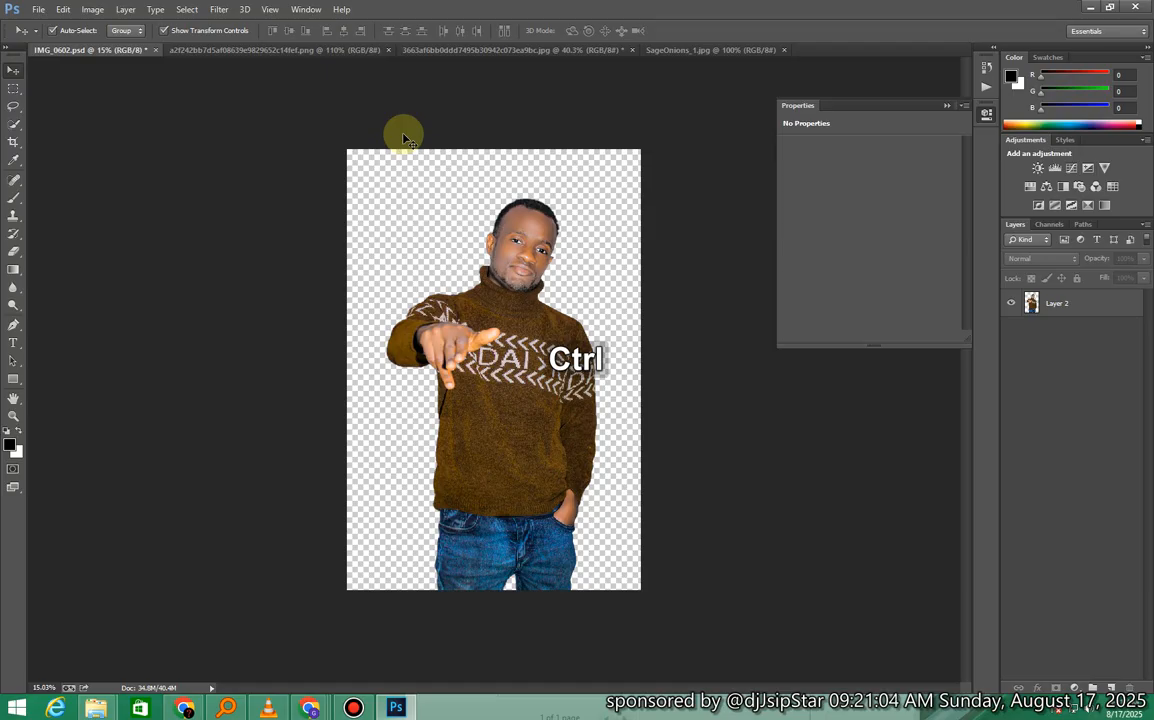
pyautogui.hotkey('ctrl', 'v')
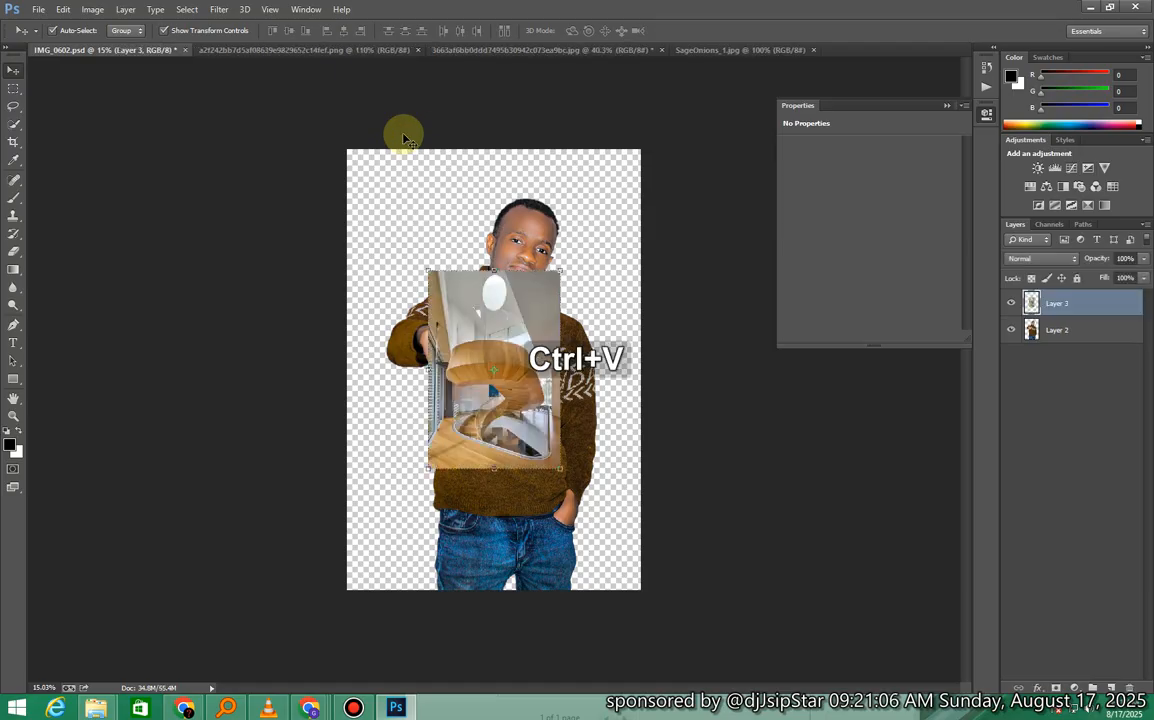
# Enlarge the pasted staircase image proportionally to about 288% and position it so it covers the whole canvas.
pyautogui.press('shift')
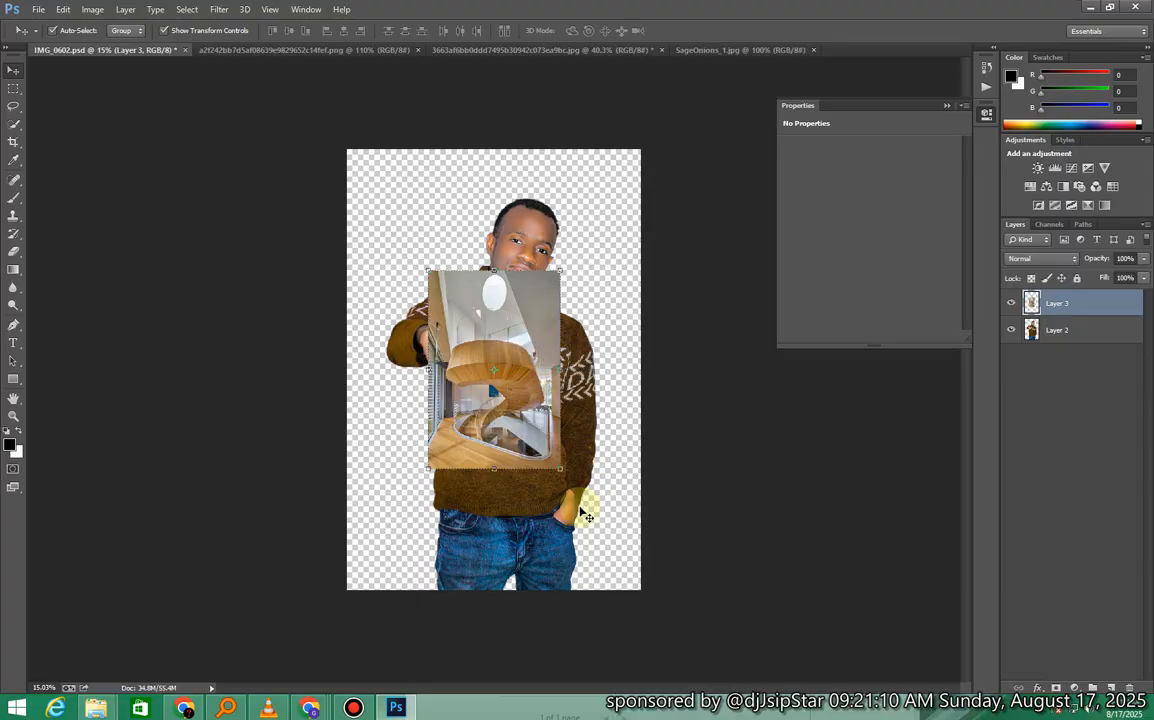
pyautogui.press('shift')
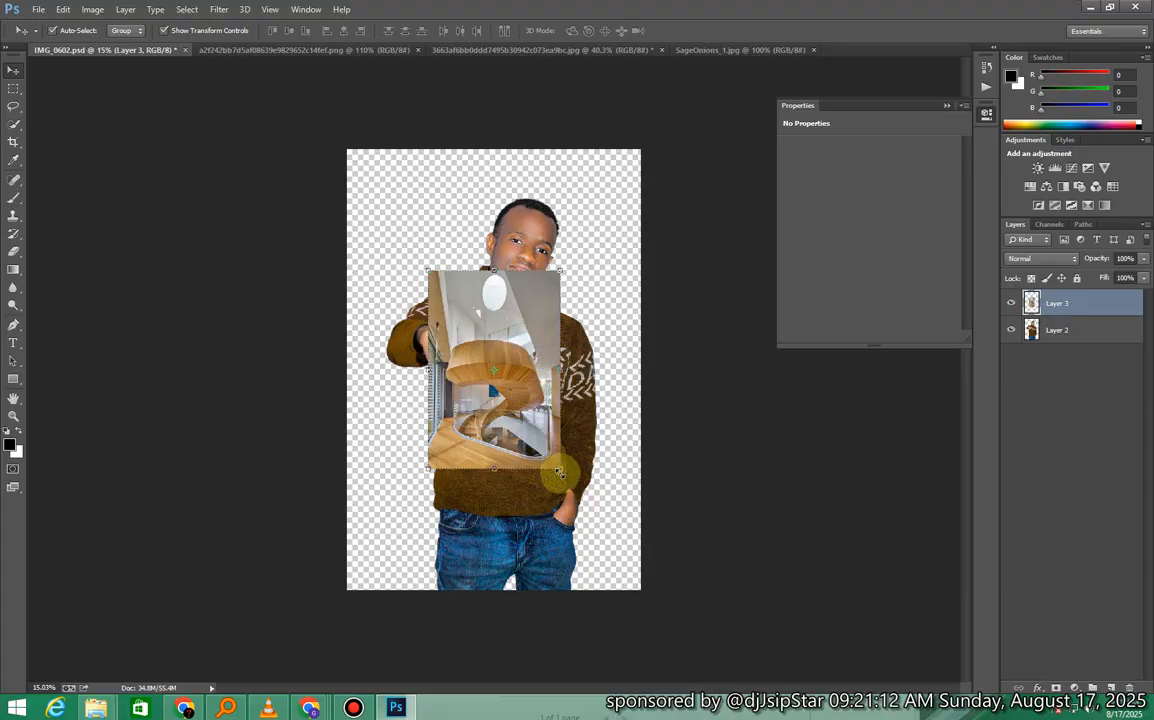
pyautogui.moveTo(558, 470); pyautogui.dragTo(745, 654)
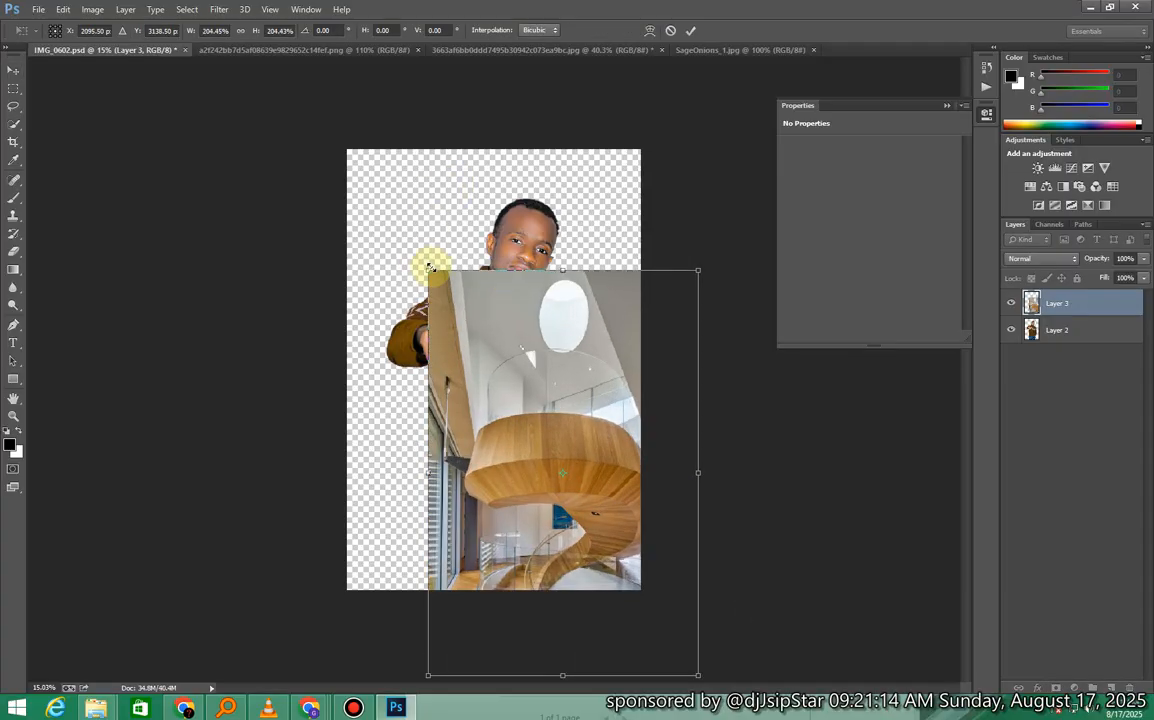
pyautogui.moveTo(428, 268); pyautogui.dragTo(326, 93)
pyautogui.moveTo(497, 330); pyautogui.dragTo(498, 280)
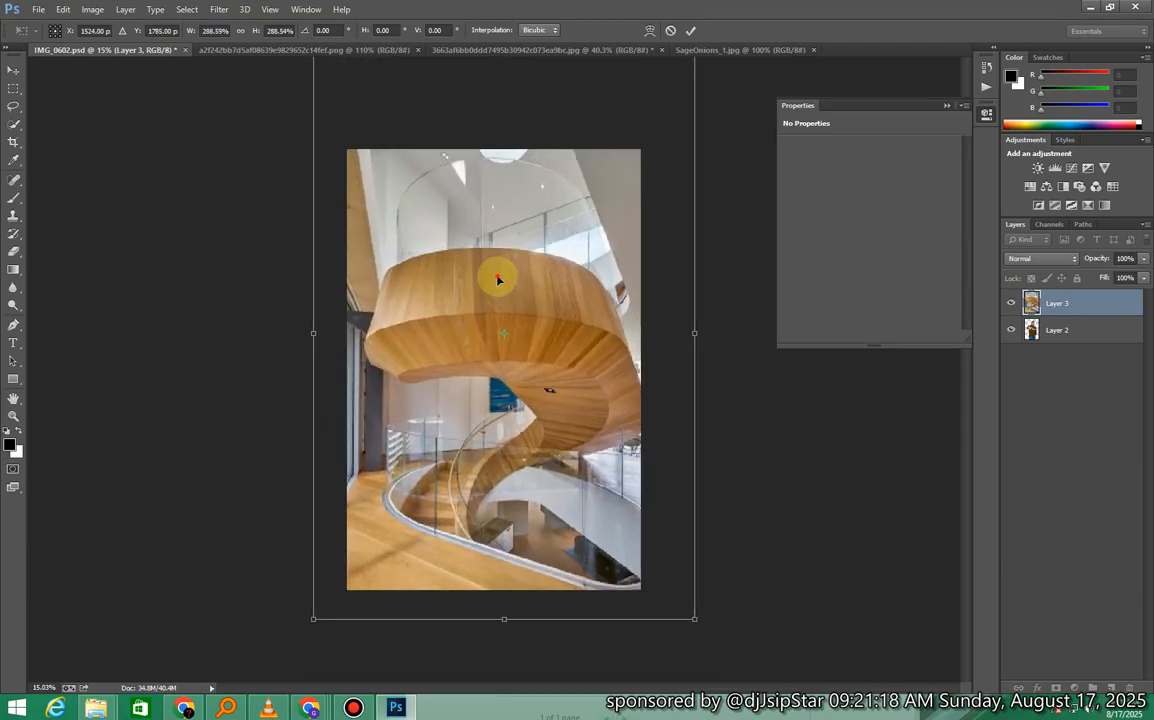
pyautogui.press('Return')
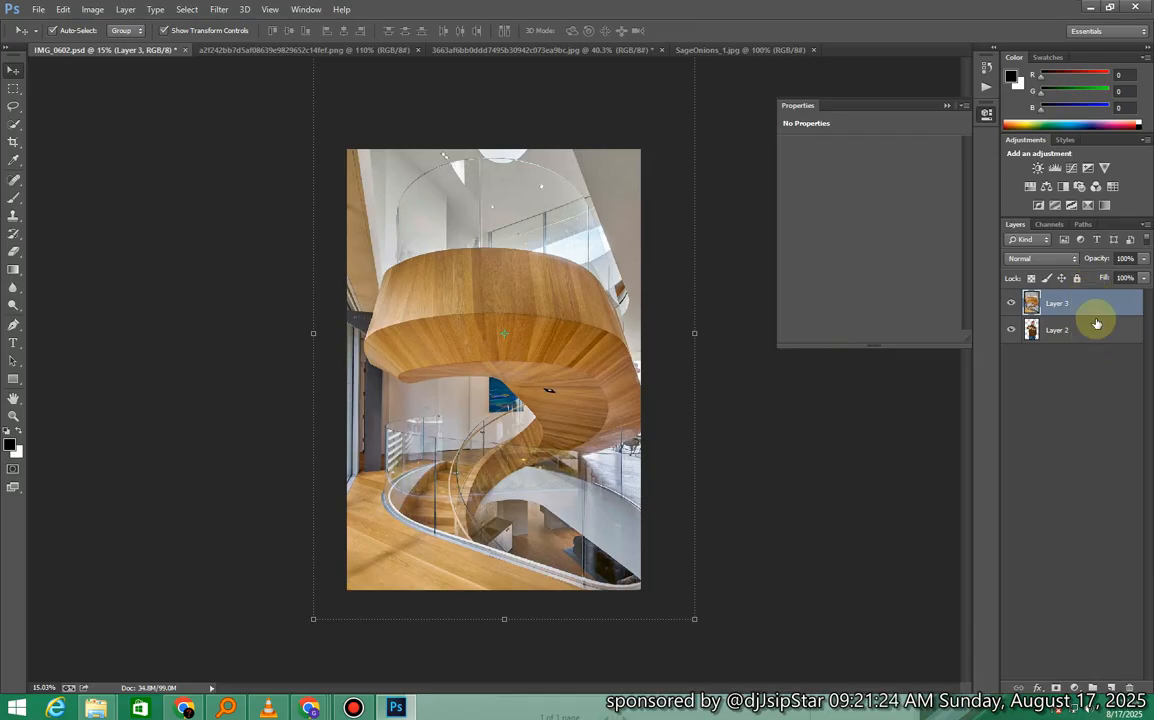
# Move the staircase layer beneath the cut-out portrait layer.
pyautogui.moveTo(1098, 316); pyautogui.dragTo(1087, 350)
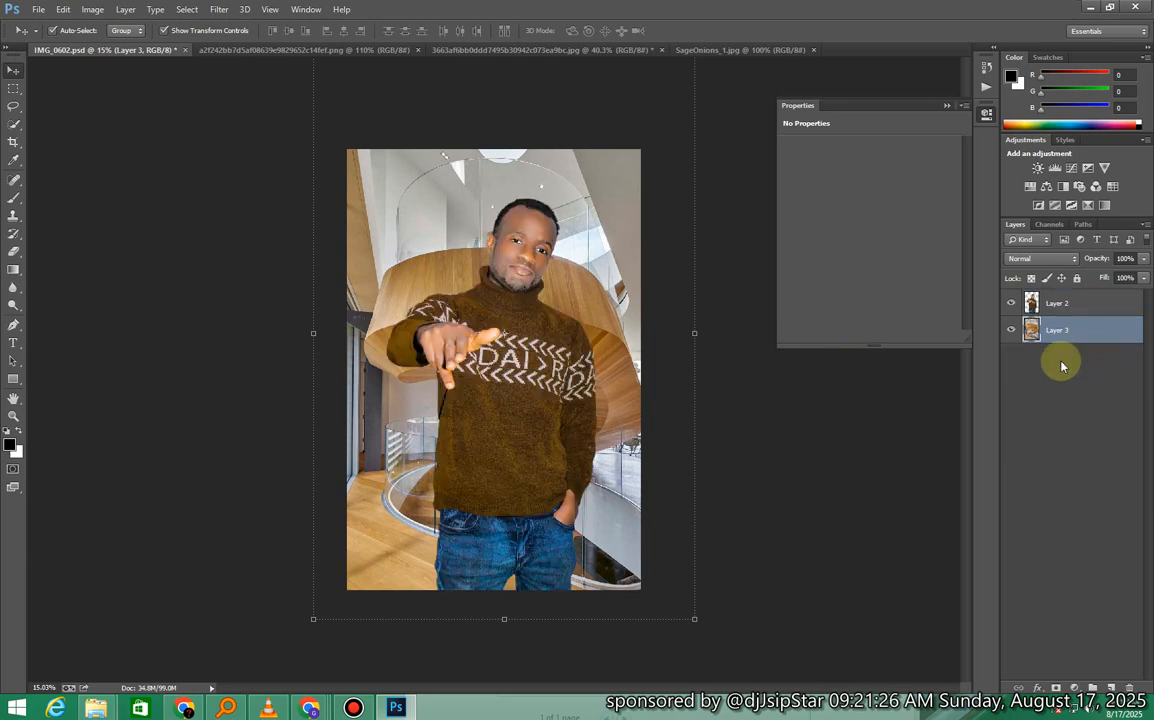
pyautogui.click(746, 469)
pyautogui.scroll(1, 603, 297)
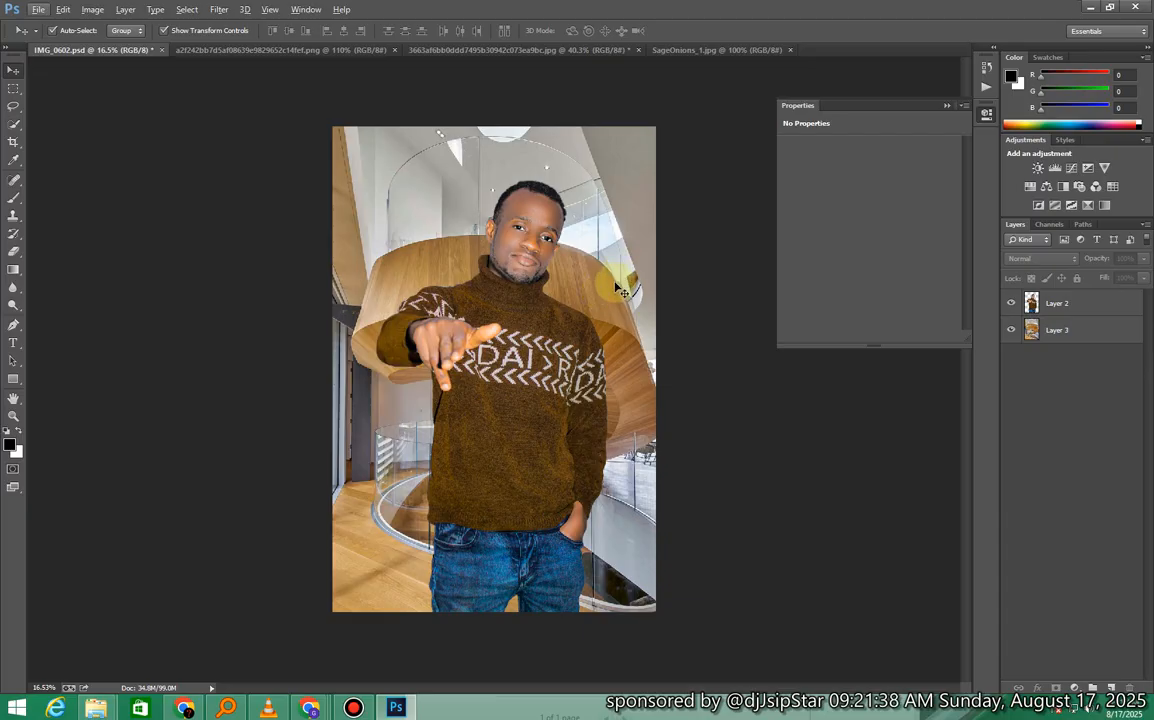
# Shift the staircase background up and to the right until its left and bottom edges meet the canvas edges.
pyautogui.moveTo(620, 287); pyautogui.dragTo(651, 252)
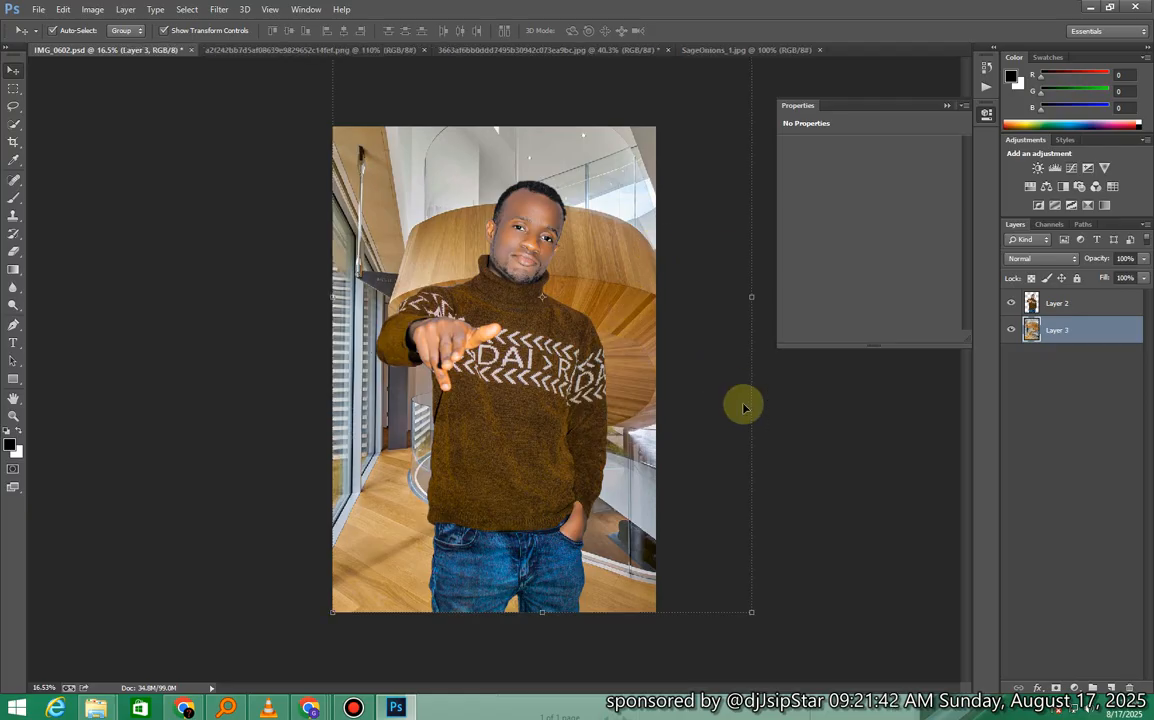
pyautogui.click(842, 495)
pyautogui.scroll(-1, 470, 370)
pyautogui.scroll(1, 490, 262)
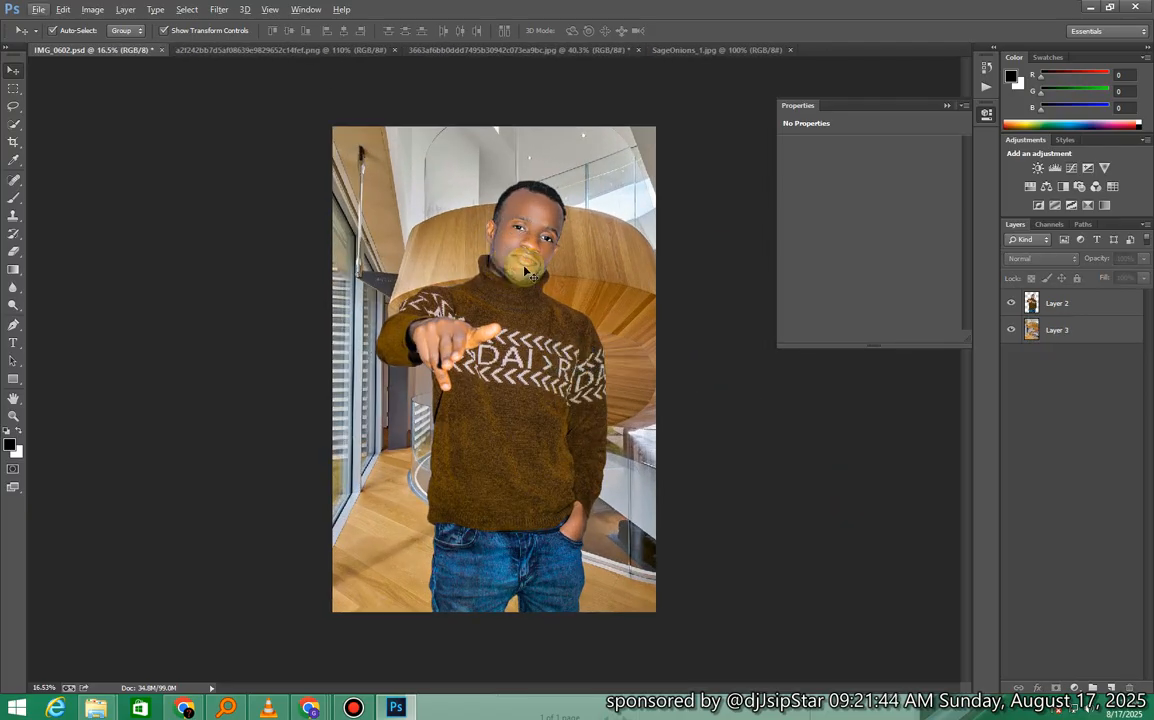
pyautogui.scroll(-1, 547, 292)
pyautogui.moveTo(577, 305)
pyautogui.mouseDown()
pyautogui.moveTo(582, 235)
pyautogui.moveTo(575, 300)
pyautogui.moveTo(587, 276)
pyautogui.moveTo(582, 289)
pyautogui.mouseUp()
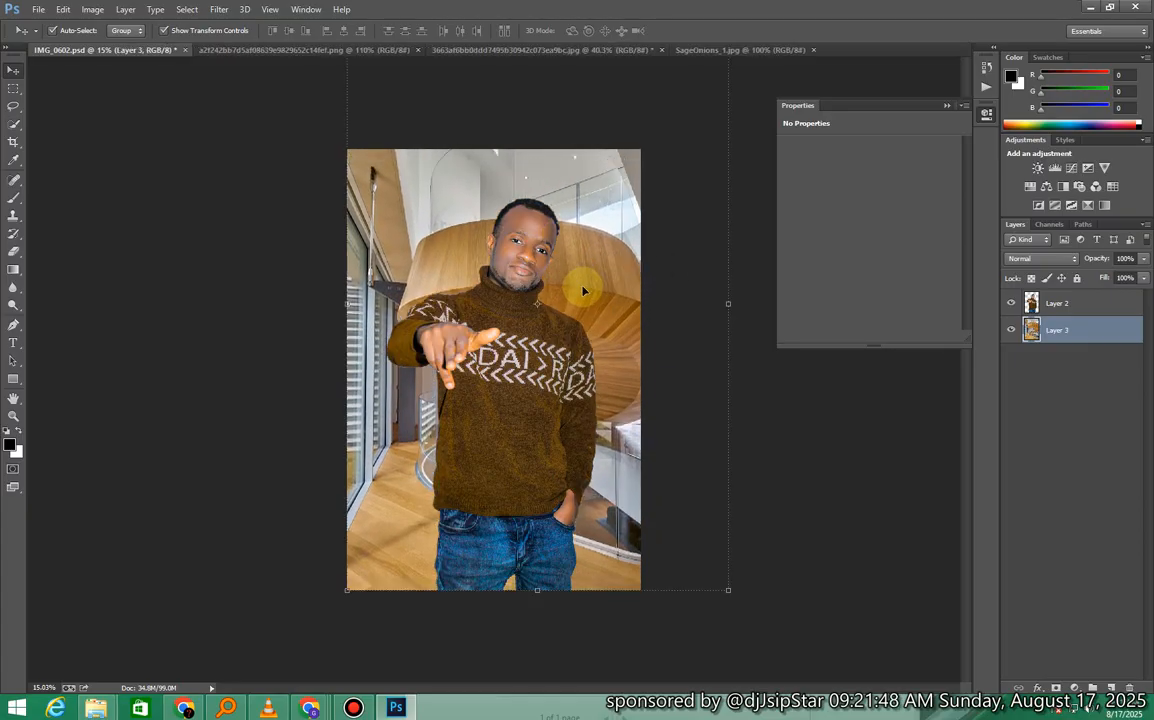
pyautogui.scroll(-1, 582, 289)
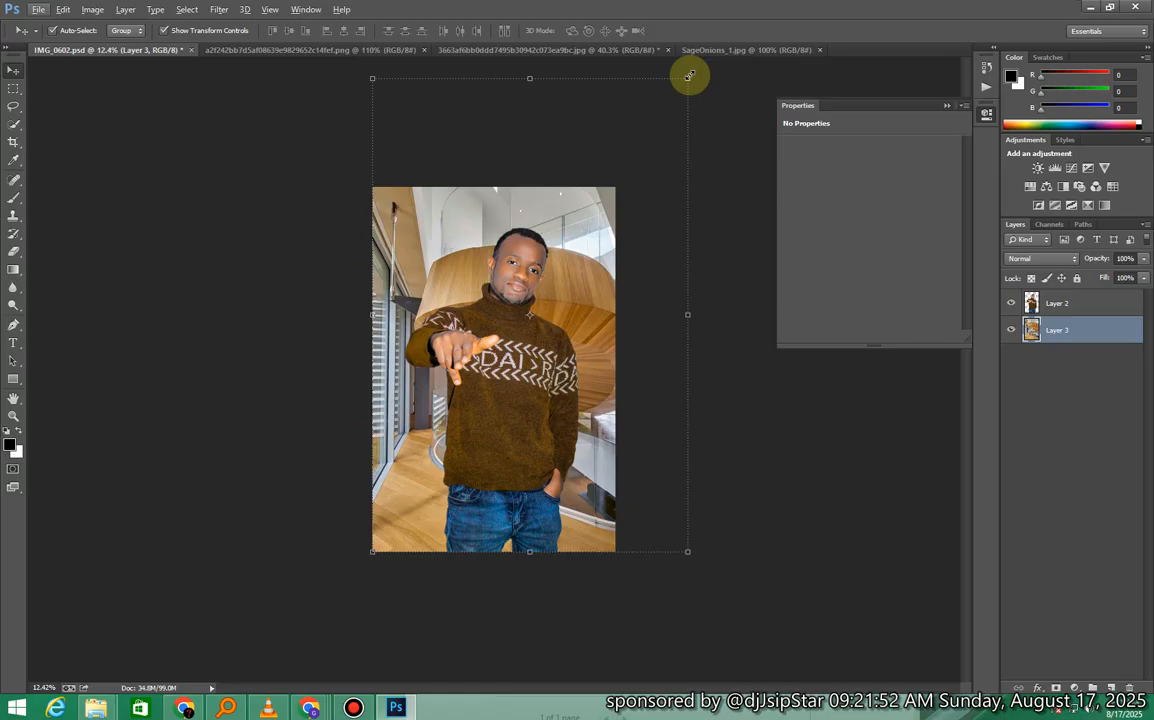
# Scale the staircase background up proportionally to about 117% from its lower-left corner.
pyautogui.moveTo(689, 76); pyautogui.dragTo(801, 36)
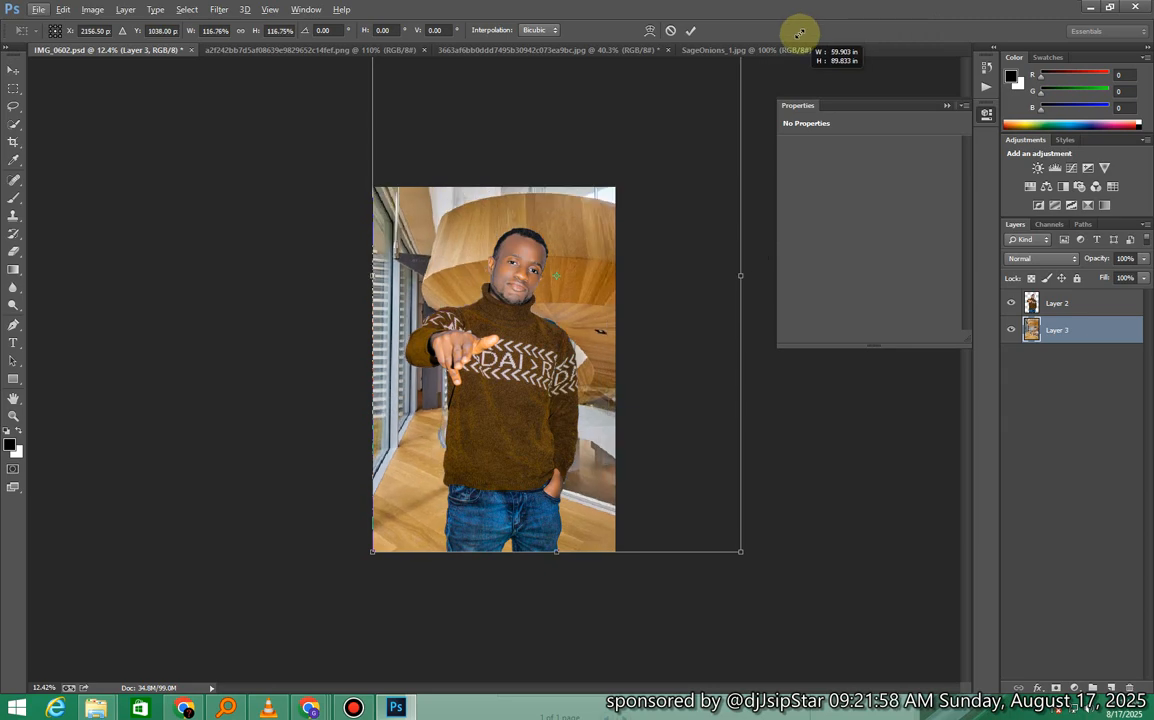
pyautogui.doubleClick(517, 345)
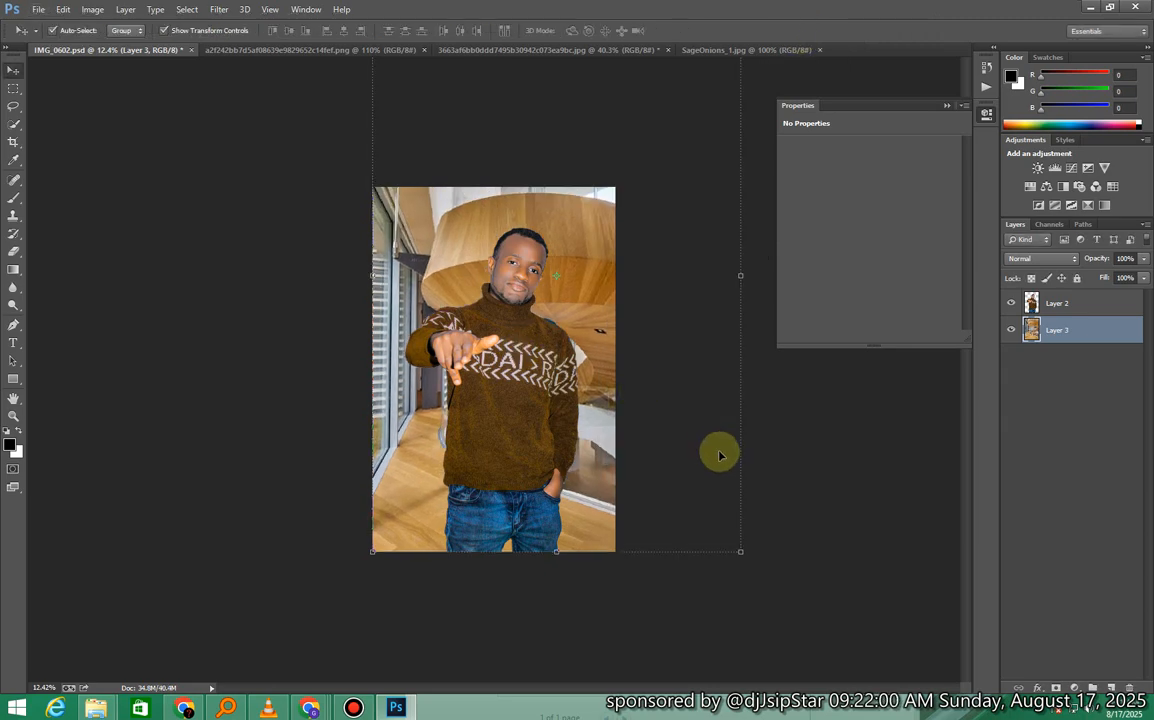
pyautogui.click(632, 395)
pyautogui.scroll(1, 632, 395)
pyautogui.scroll(-1, 632, 395)
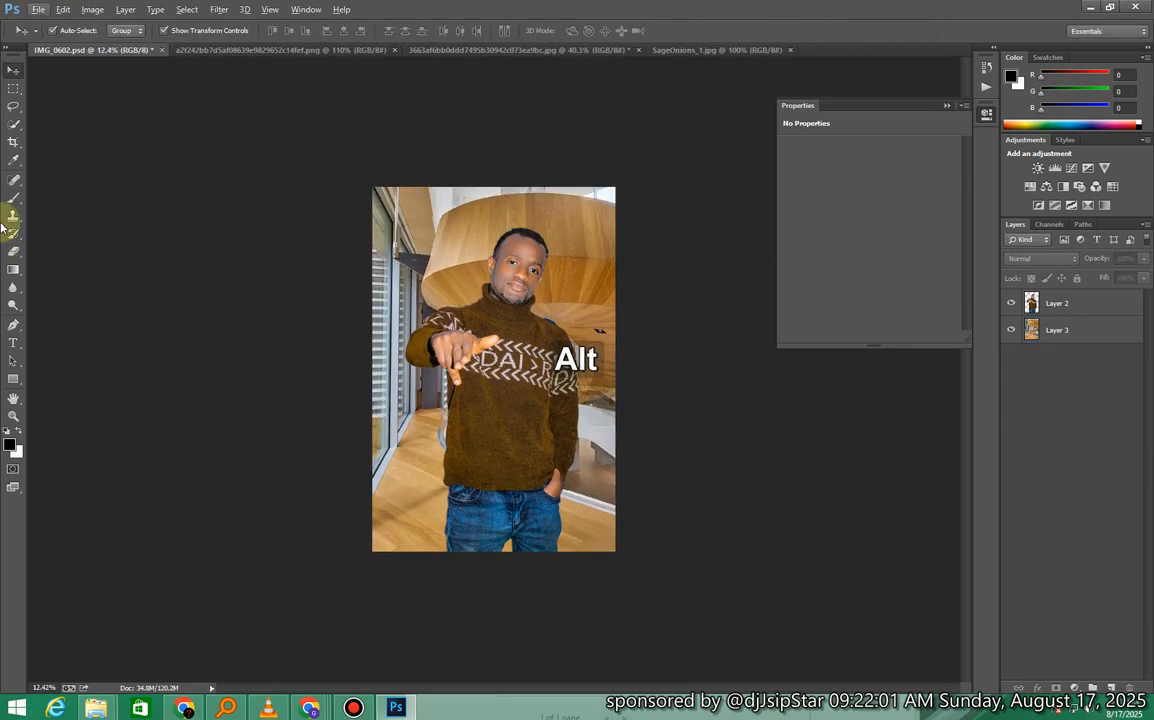
# Extend the canvas proportionally upward and to the right with the Crop tool to include more of the staircase background.
pyautogui.click(14, 144)
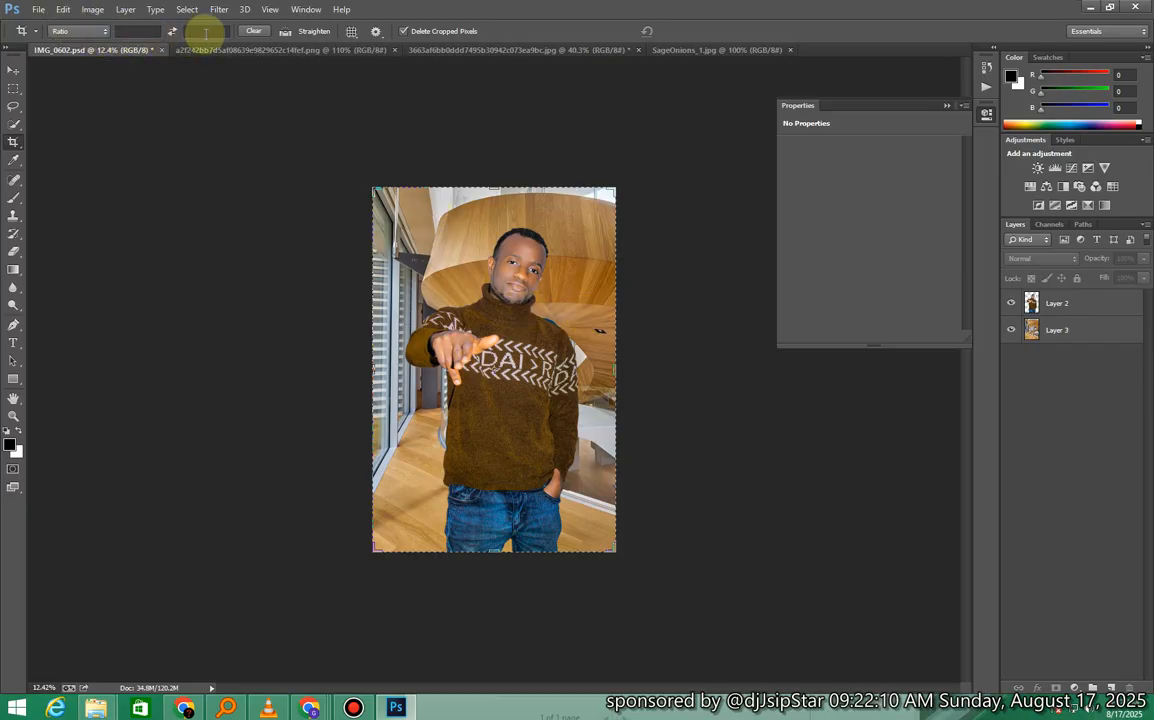
pyautogui.click(507, 408)
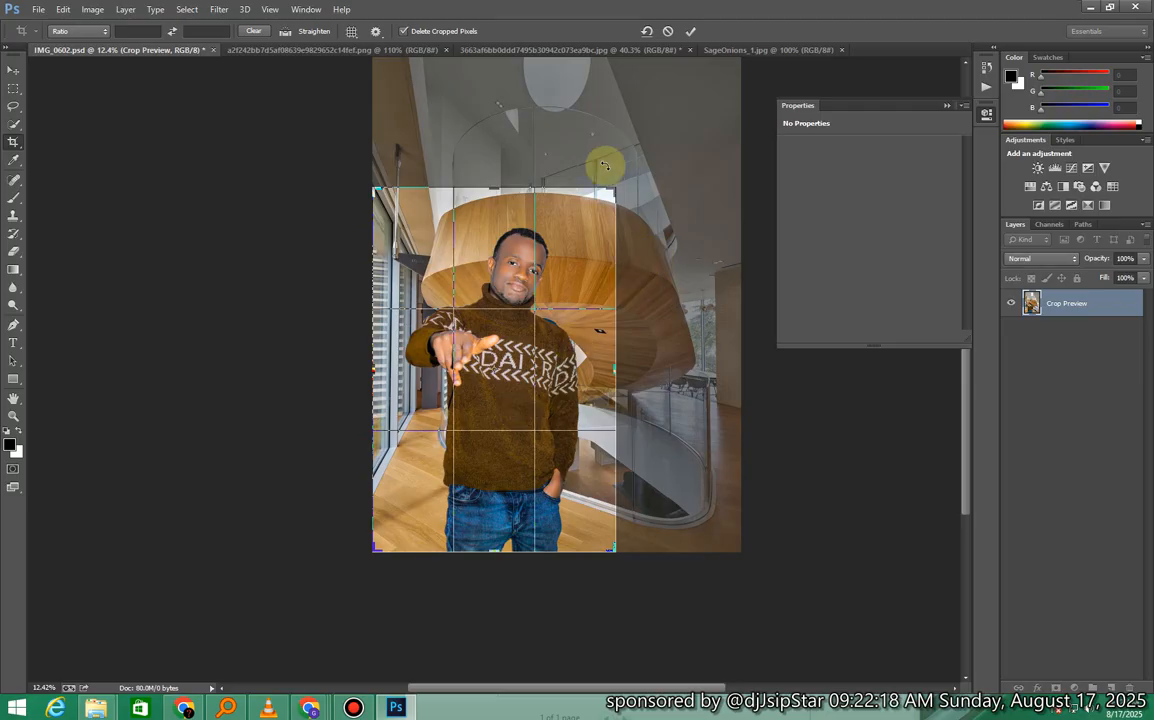
pyautogui.press('shift')
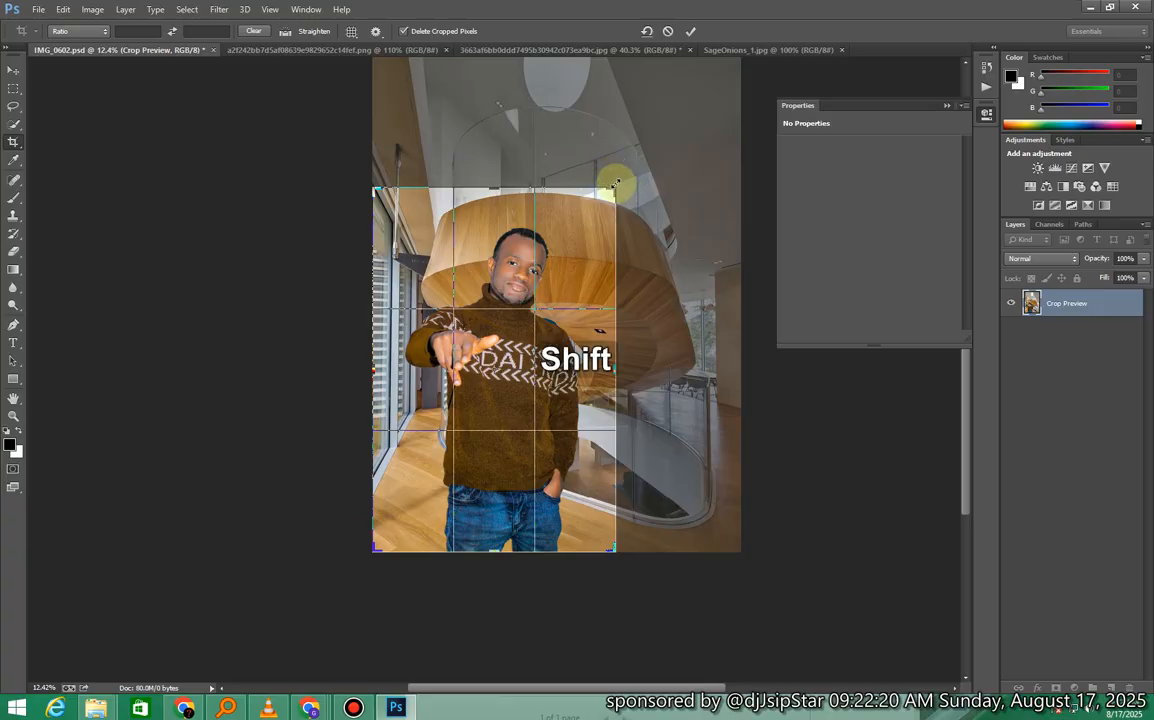
pyautogui.moveTo(617, 183); pyautogui.dragTo(648, 157)
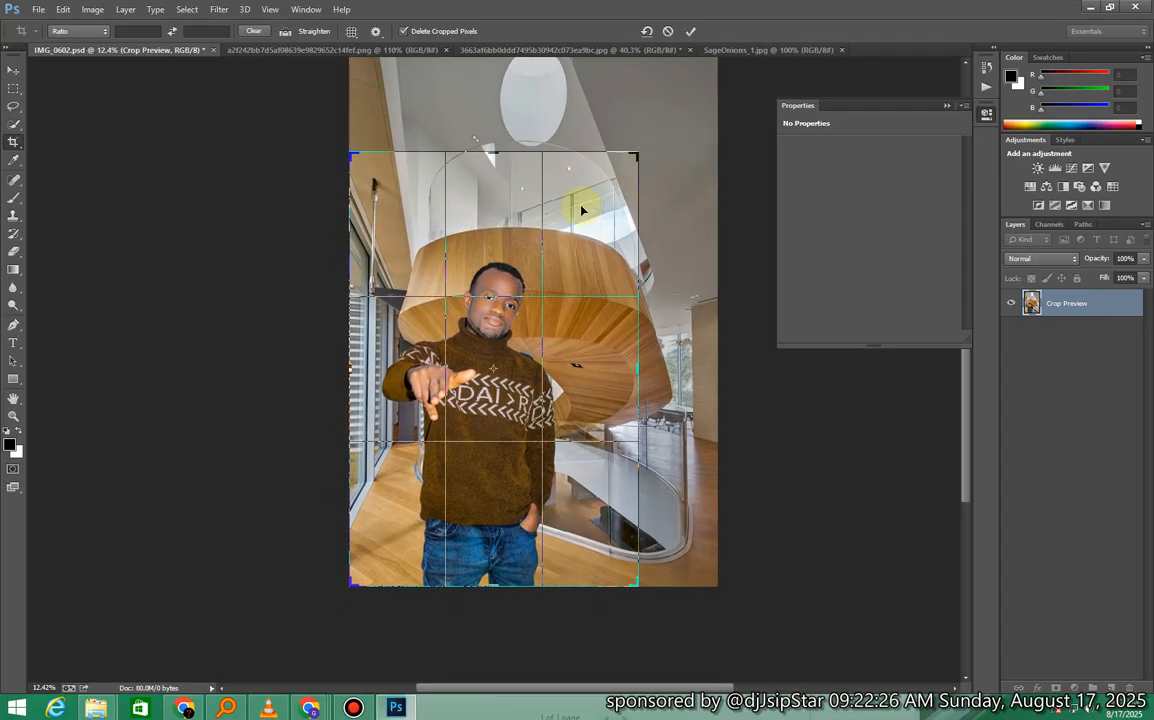
pyautogui.doubleClick(540, 280)
pyautogui.press('alt')
pyautogui.scroll(1, 624, 305)
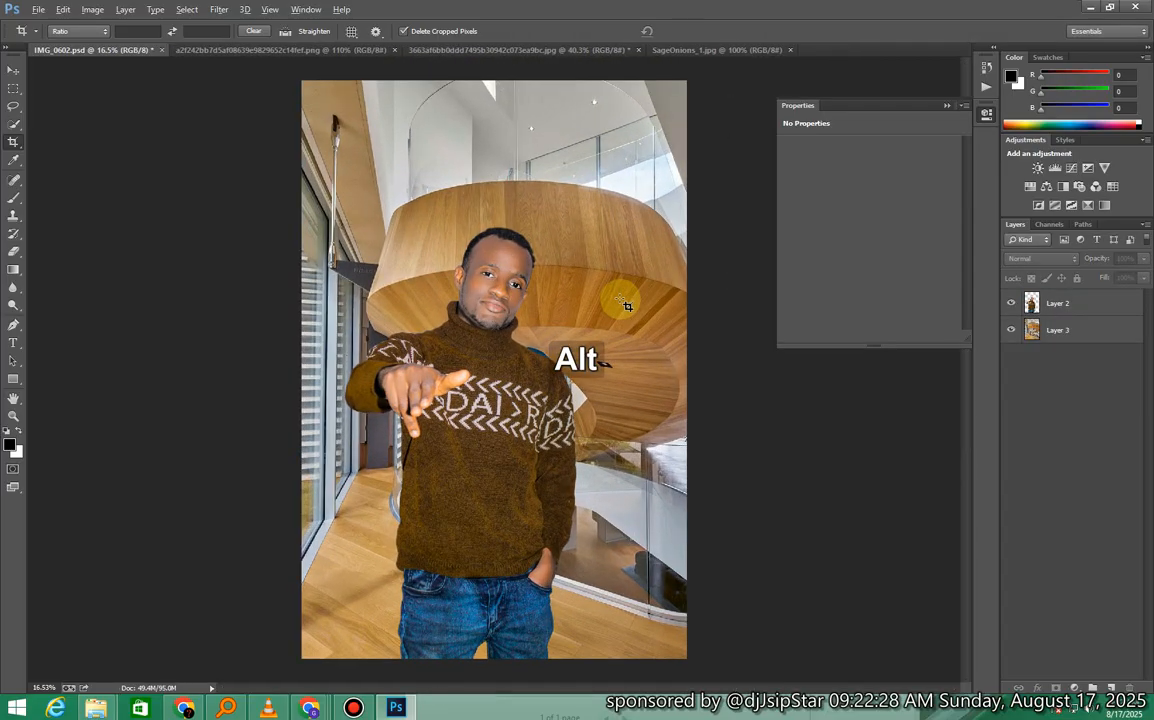
pyautogui.scroll(-1, 624, 305)
# Move the cut-out man slightly to the right so he stands nearer the middle of the extended canvas.
pyautogui.click(9, 72)
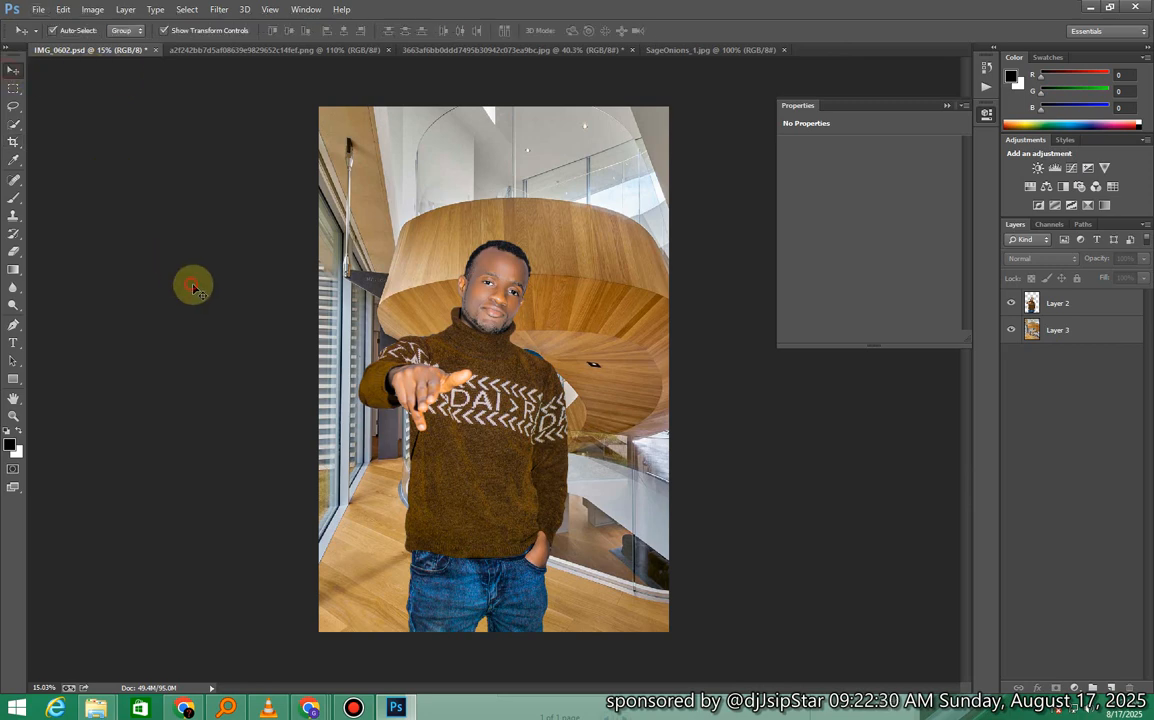
pyautogui.scroll(1, 592, 309)
pyautogui.scroll(-2, 592, 309)
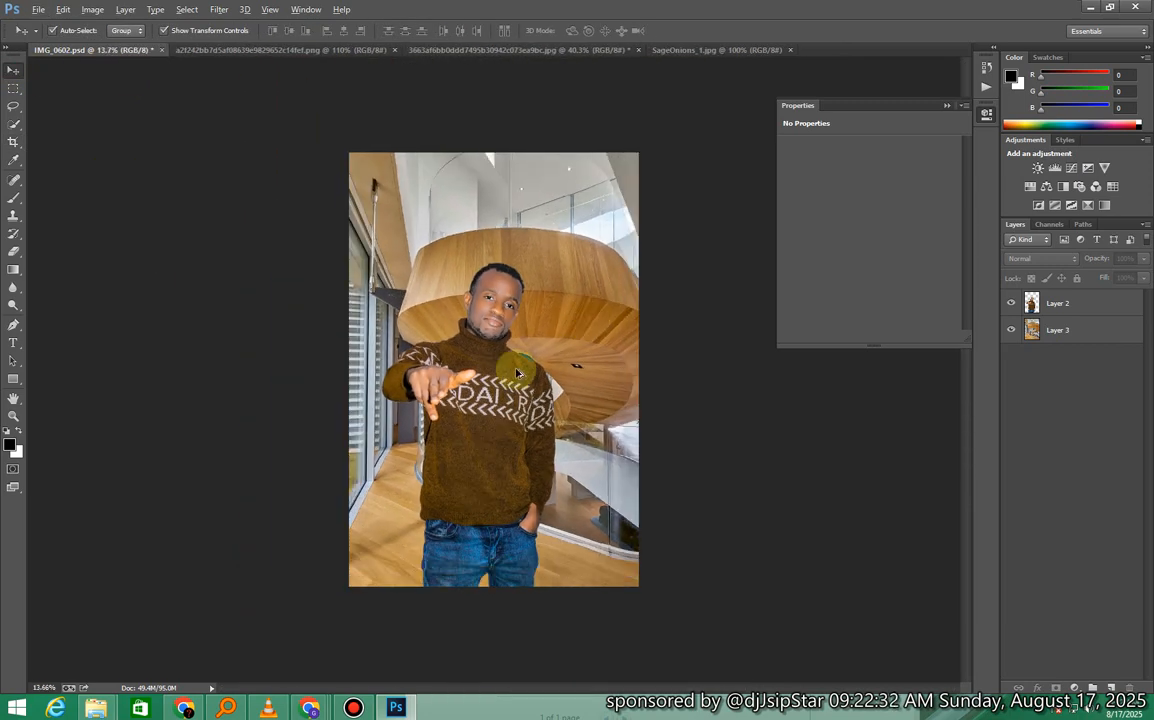
pyautogui.scroll(2, 465, 333)
pyautogui.scroll(-1, 465, 333)
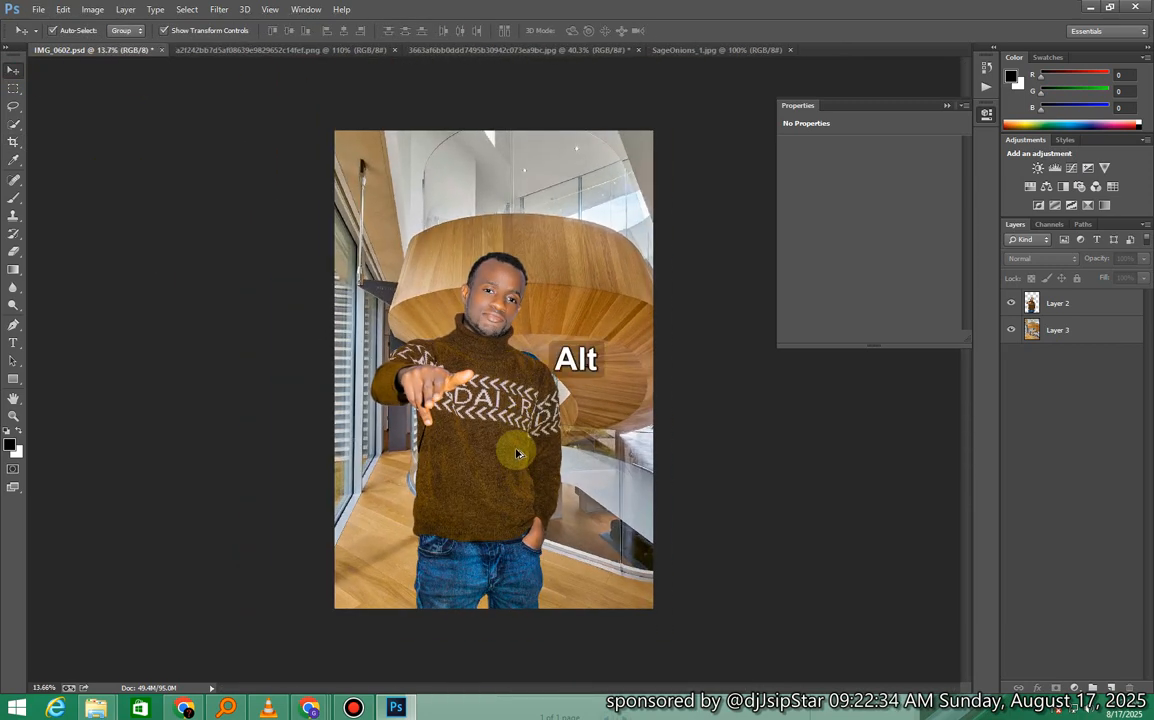
pyautogui.scroll(1, 515, 445)
pyautogui.moveTo(470, 500); pyautogui.dragTo(486, 489)
pyautogui.scroll(4, 545, 501)
pyautogui.scroll(-3, 545, 501)
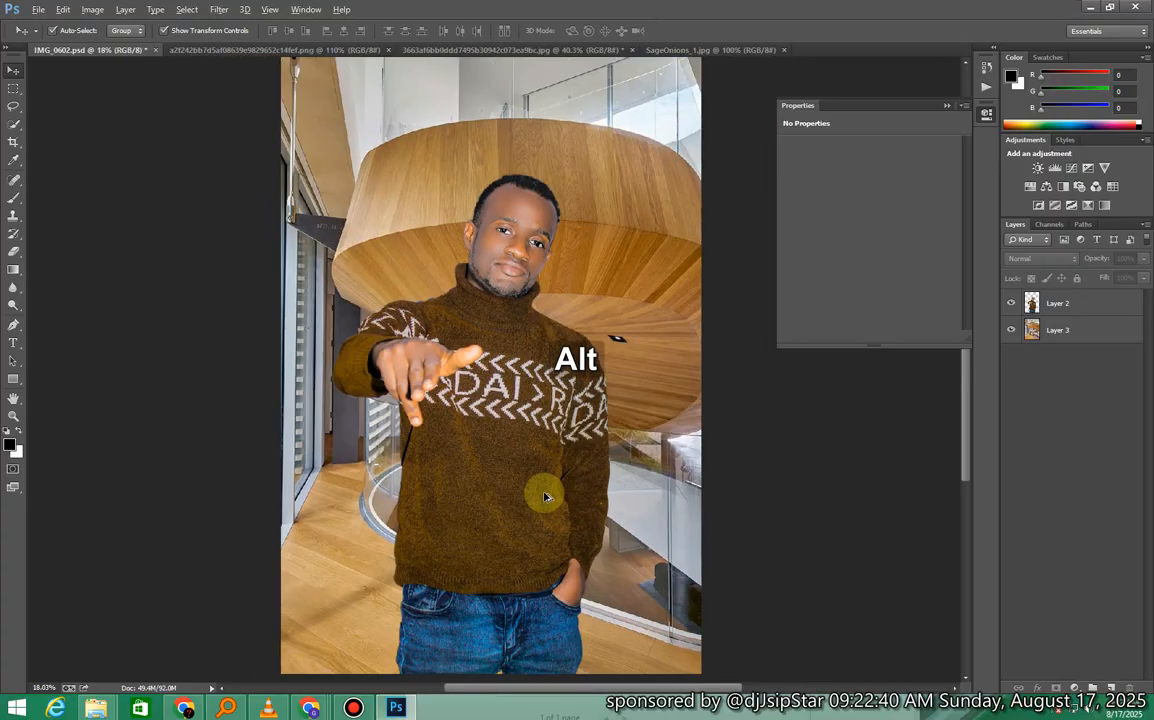
pyautogui.scroll(1, 574, 490)
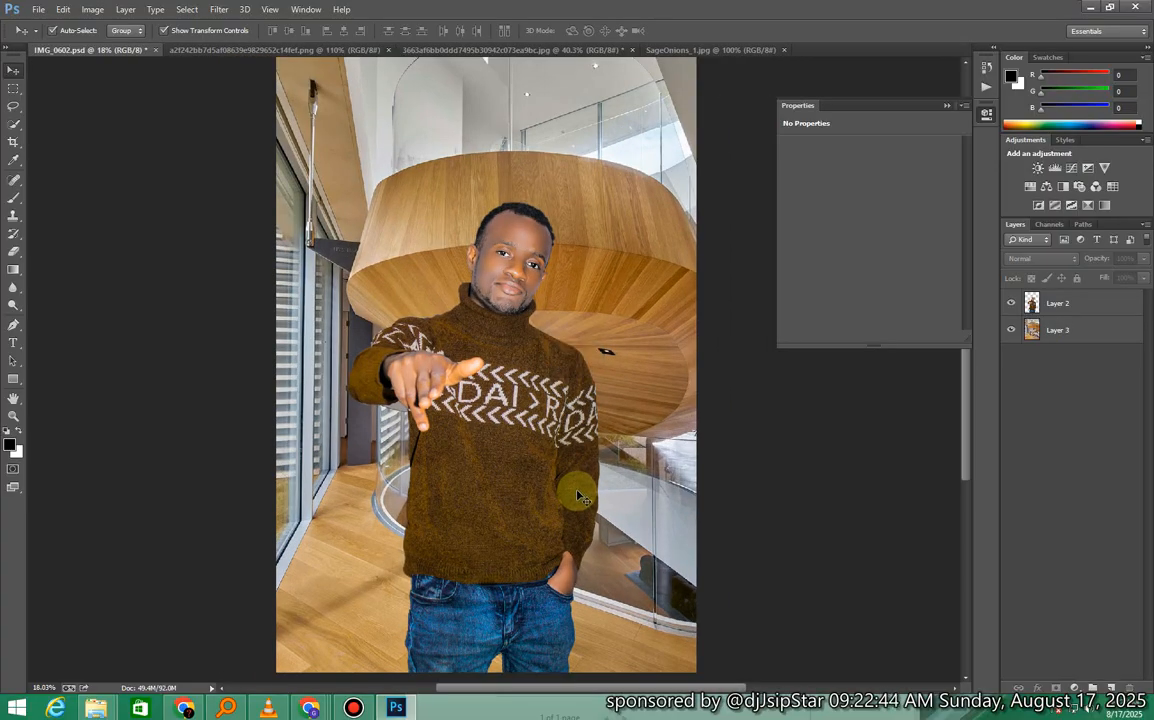
pyautogui.scroll(-1, 559, 505)
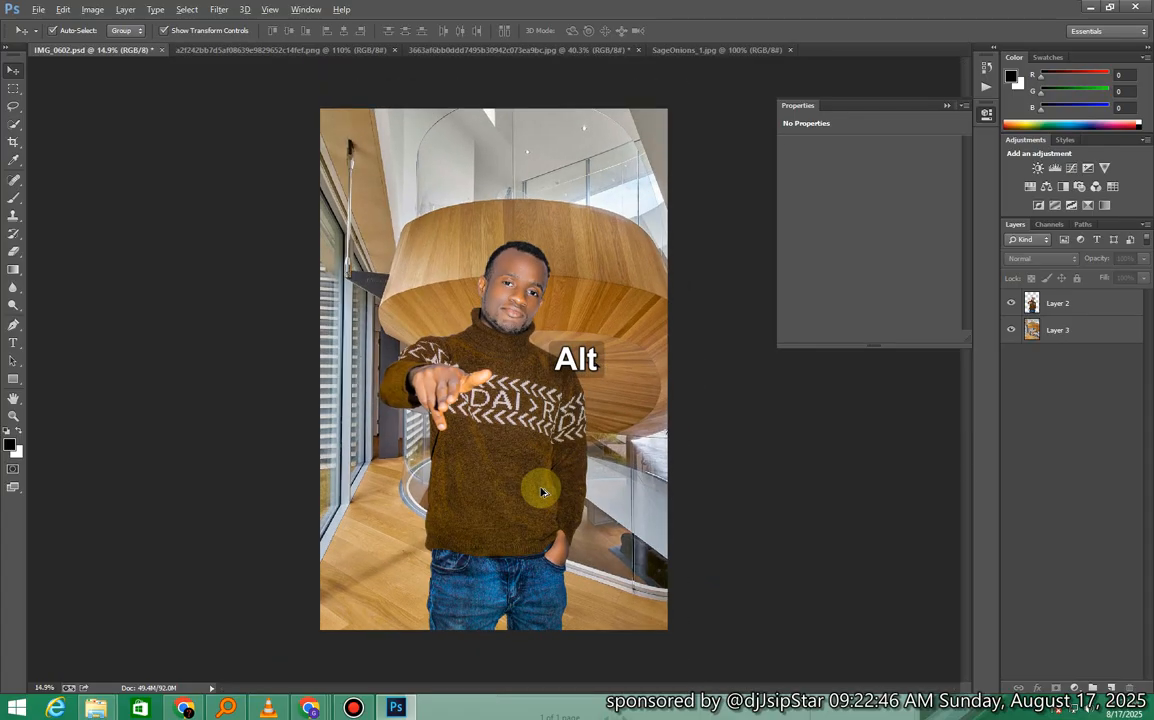
pyautogui.scroll(1, 547, 511)
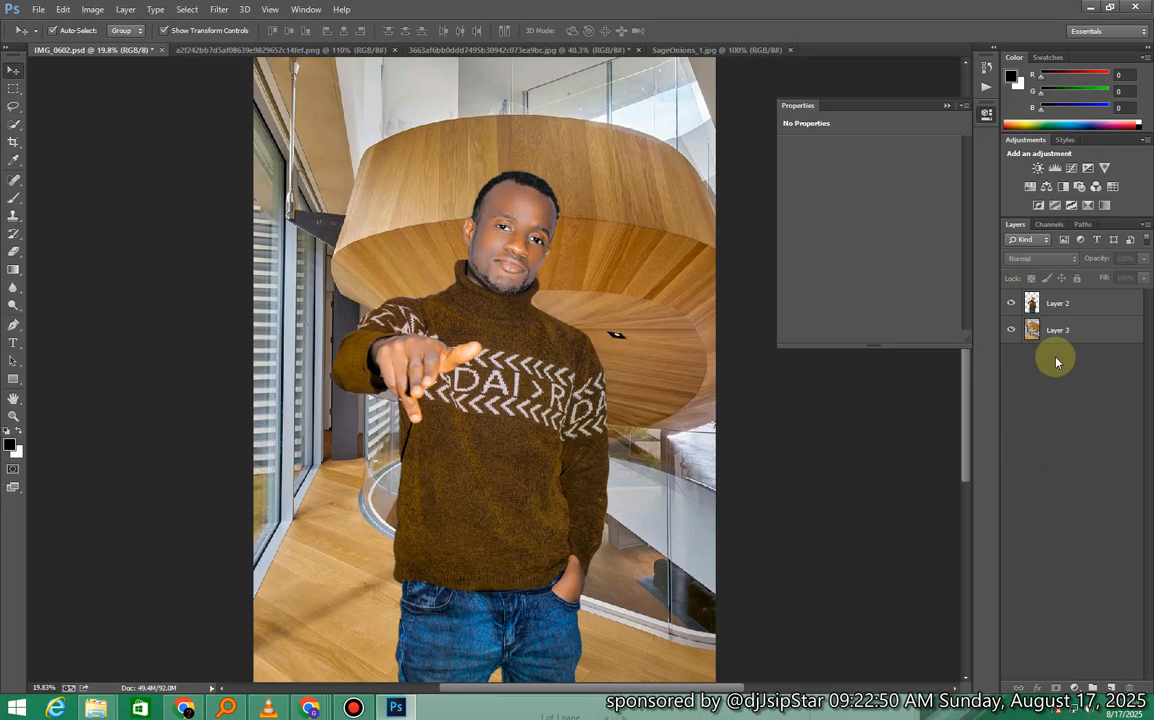
# Duplicate the portrait layer, Layer 2.
pyautogui.click(1058, 305)
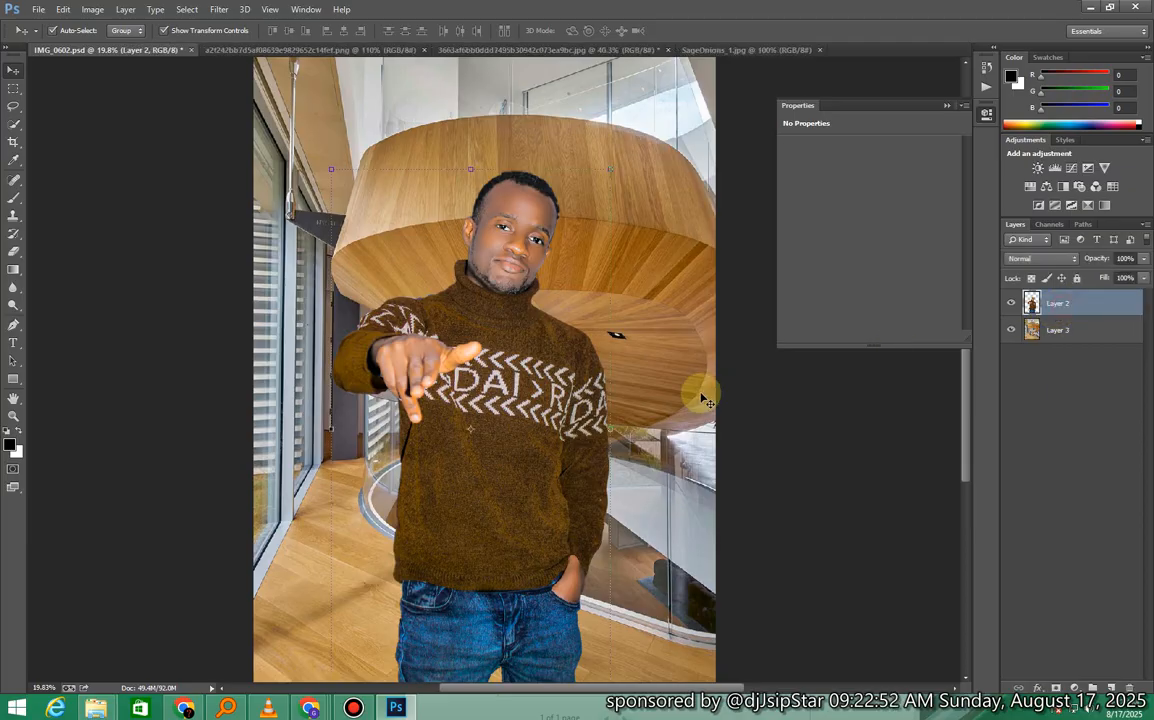
pyautogui.press('ctrl')
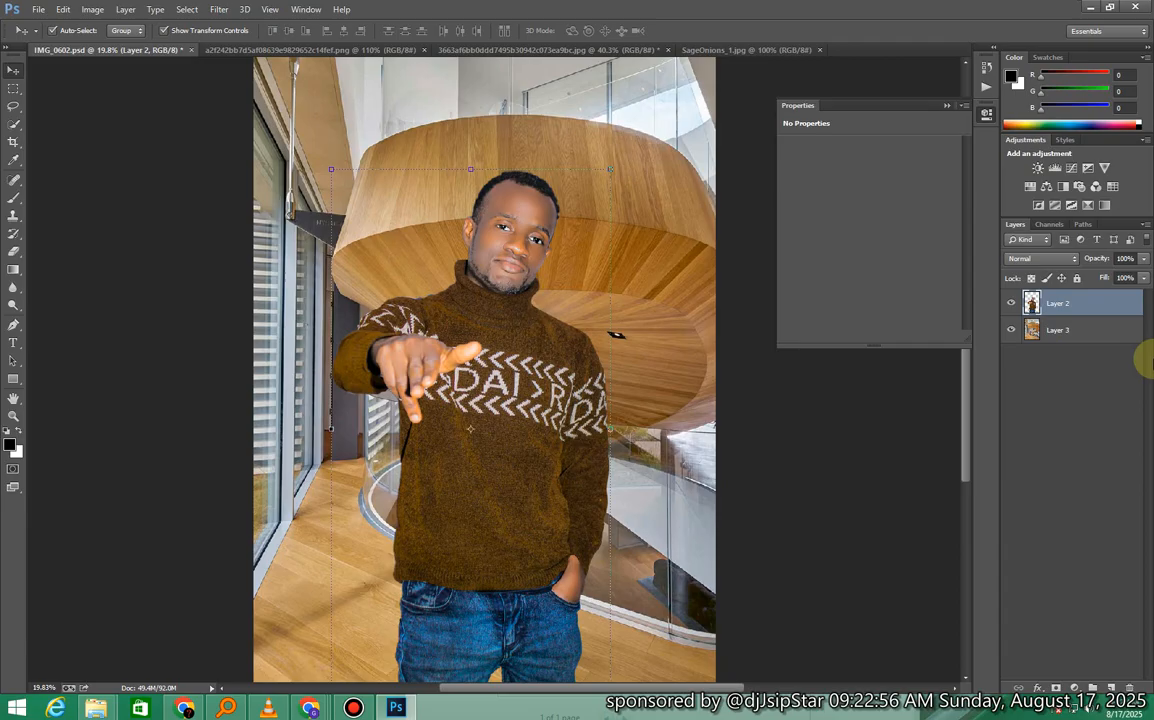
pyautogui.hotkey('ctrl', 'j')
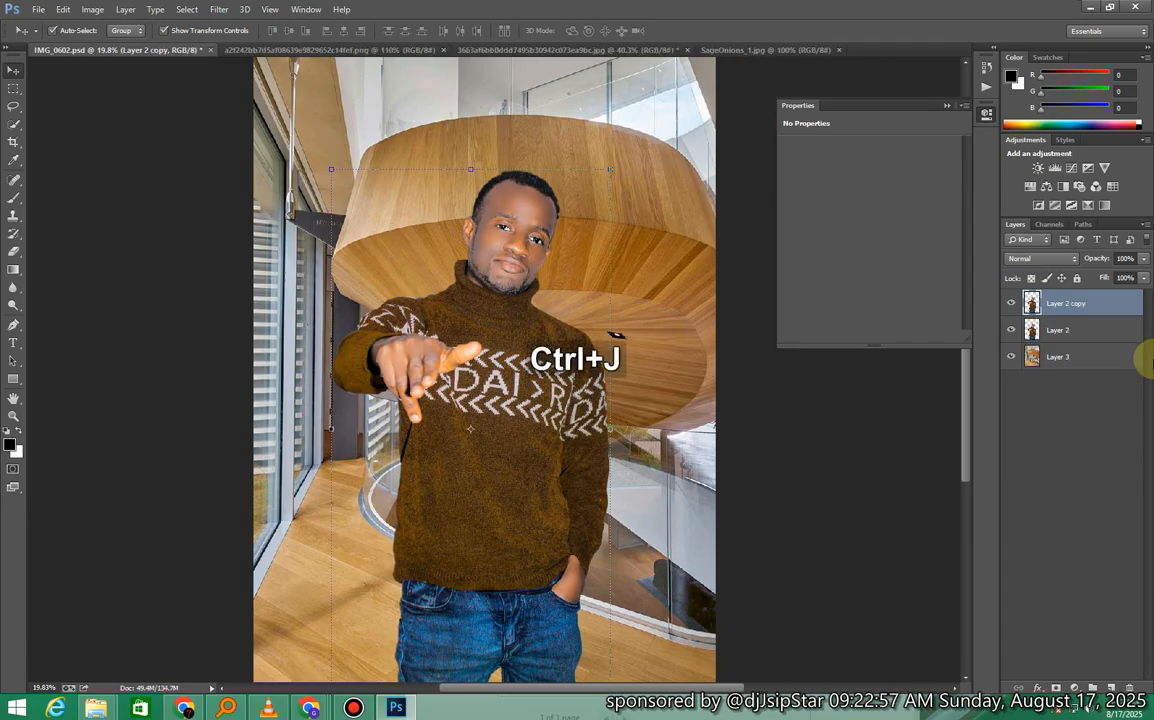
# Set up the Brush tool on Layer 2 with a black foreground color, 41% opacity and 40% flow.
pyautogui.click(1075, 330)
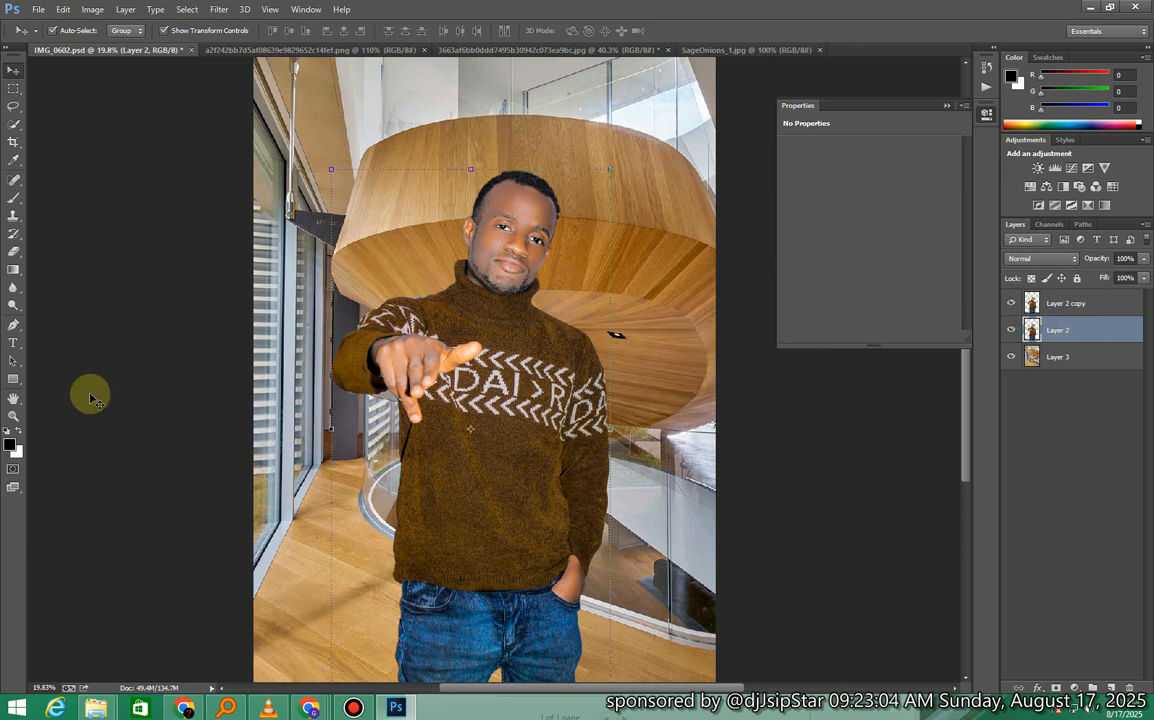
pyautogui.click(13, 198)
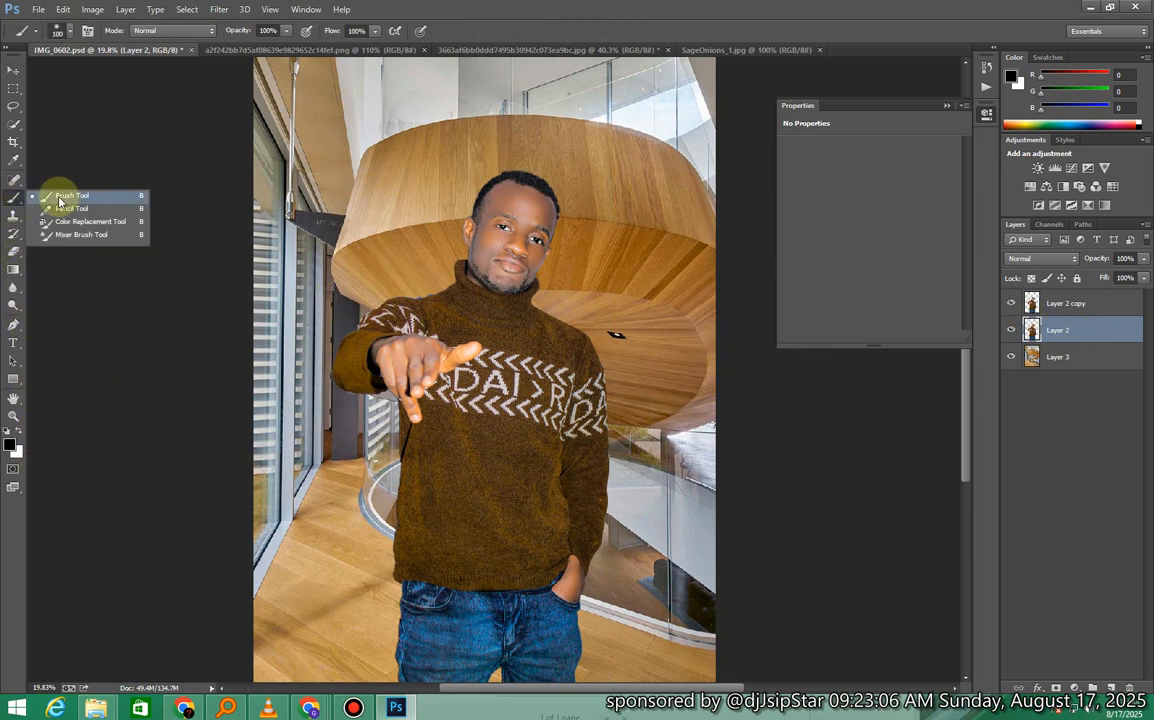
pyautogui.click(72, 198)
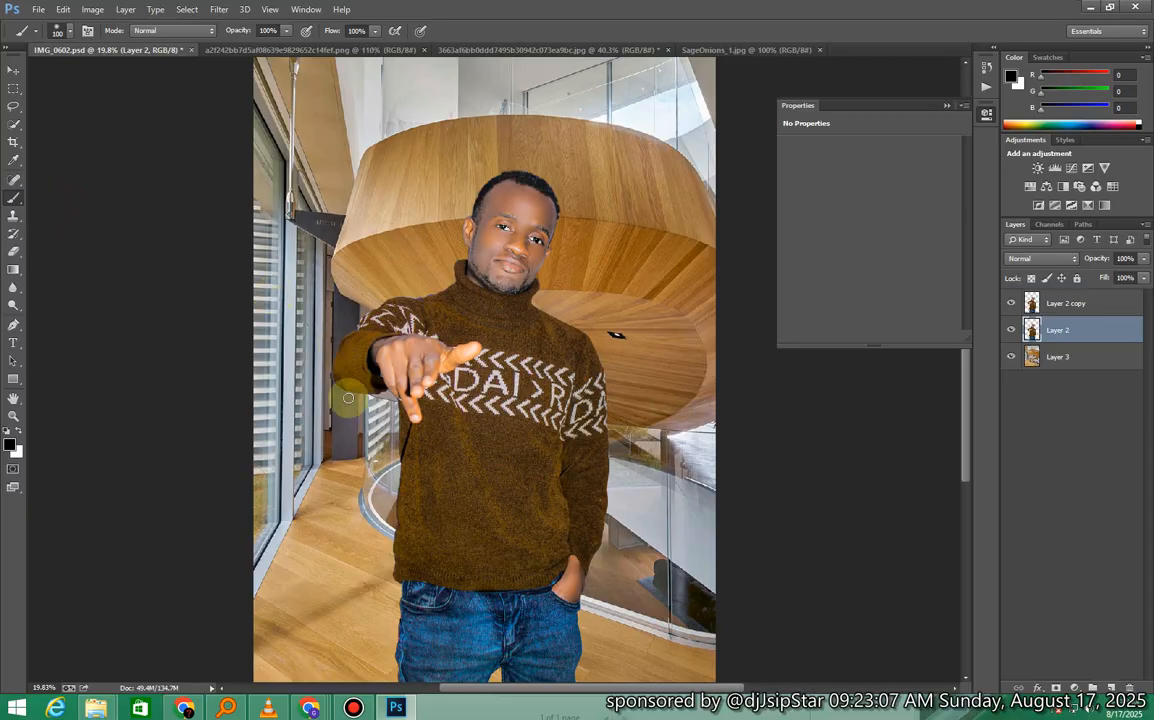
pyautogui.click(10, 445)
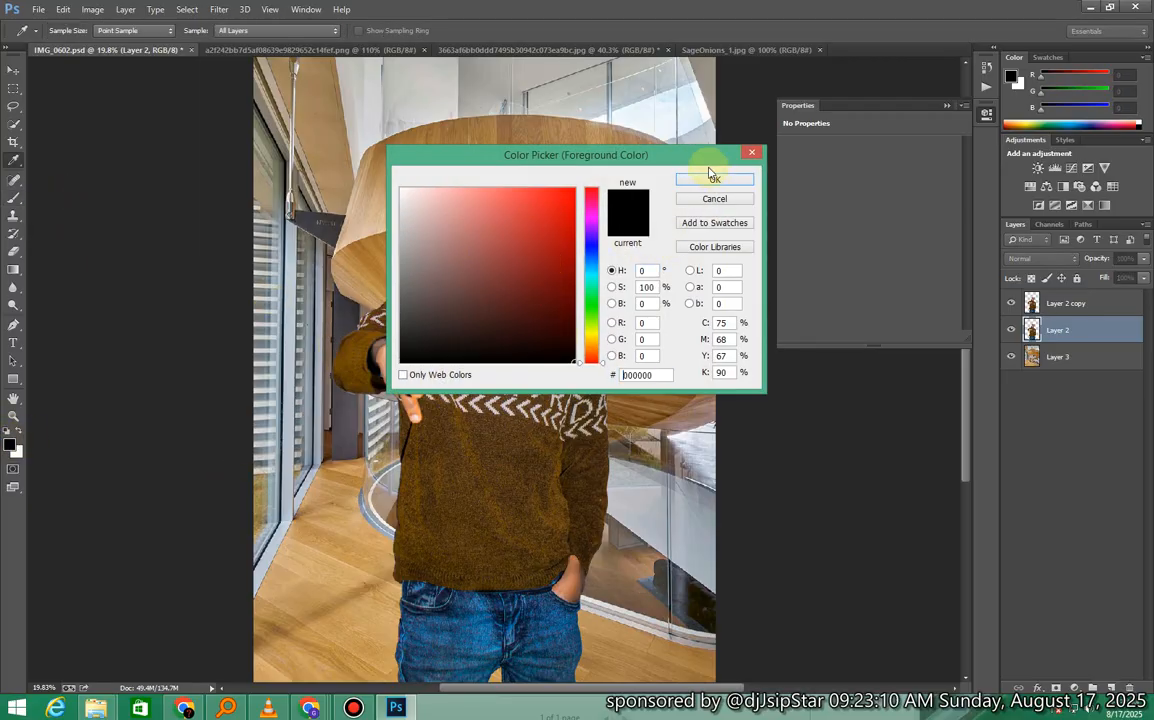
pyautogui.click(710, 180)
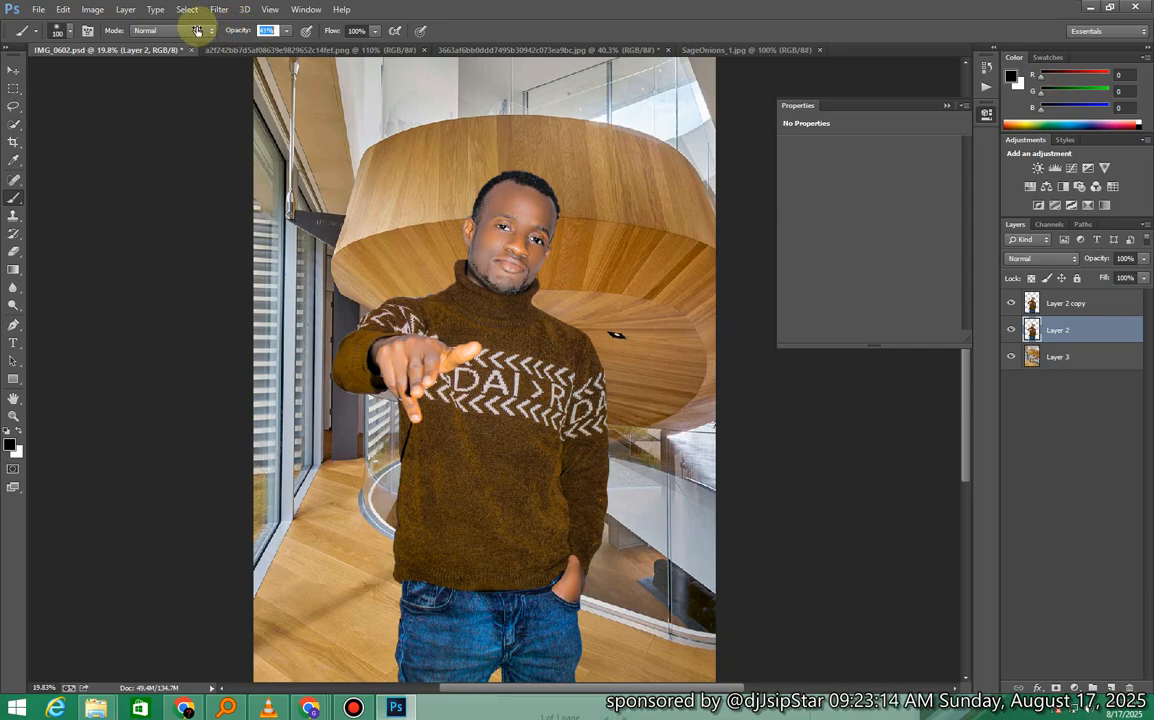
pyautogui.press('Tab')
pyautogui.write('64')
pyautogui.press('Return')
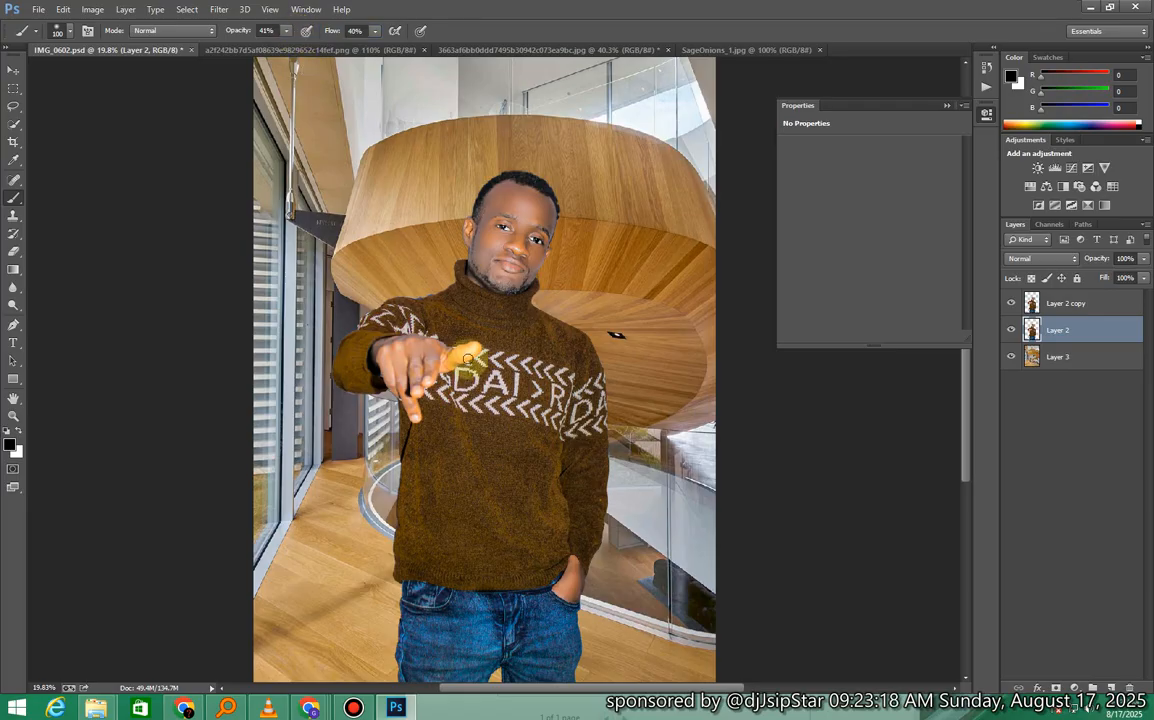
# Paint a soft black shadow on the floor beside the man's legs on Layer 2, enlarging the brush to 400 px.
pyautogui.scroll(-5, 560, 560)
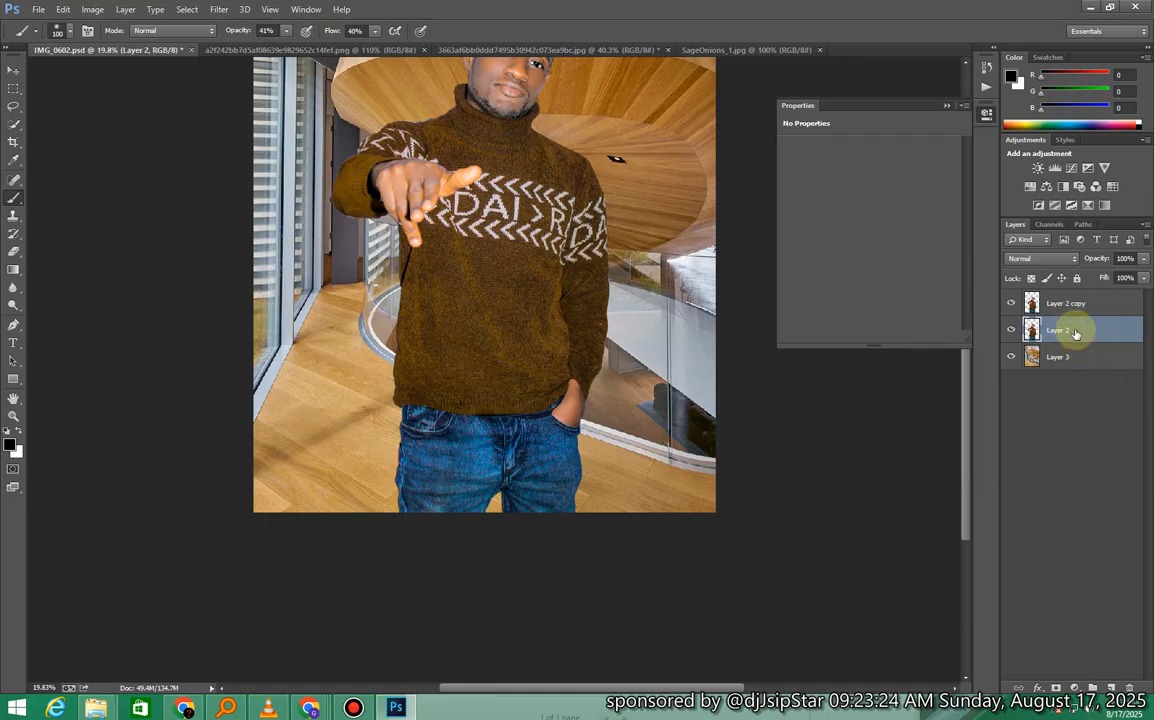
pyautogui.press(']')
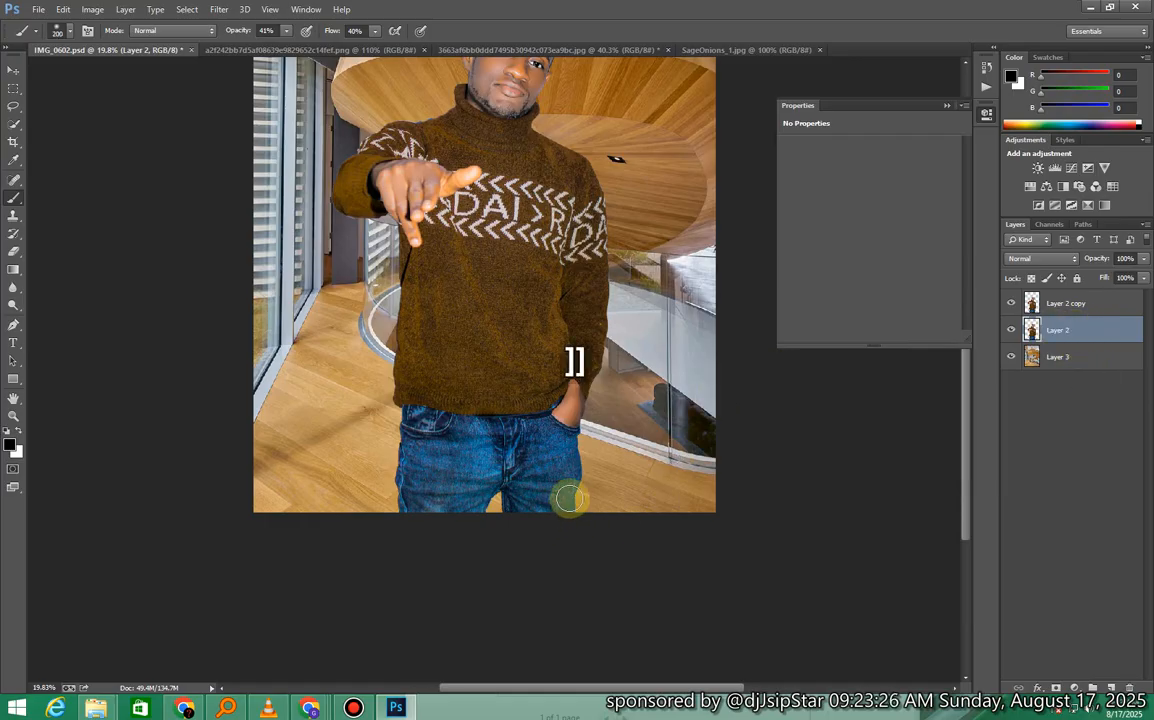
pyautogui.press(']')
pyautogui.press(']')
pyautogui.press(']')
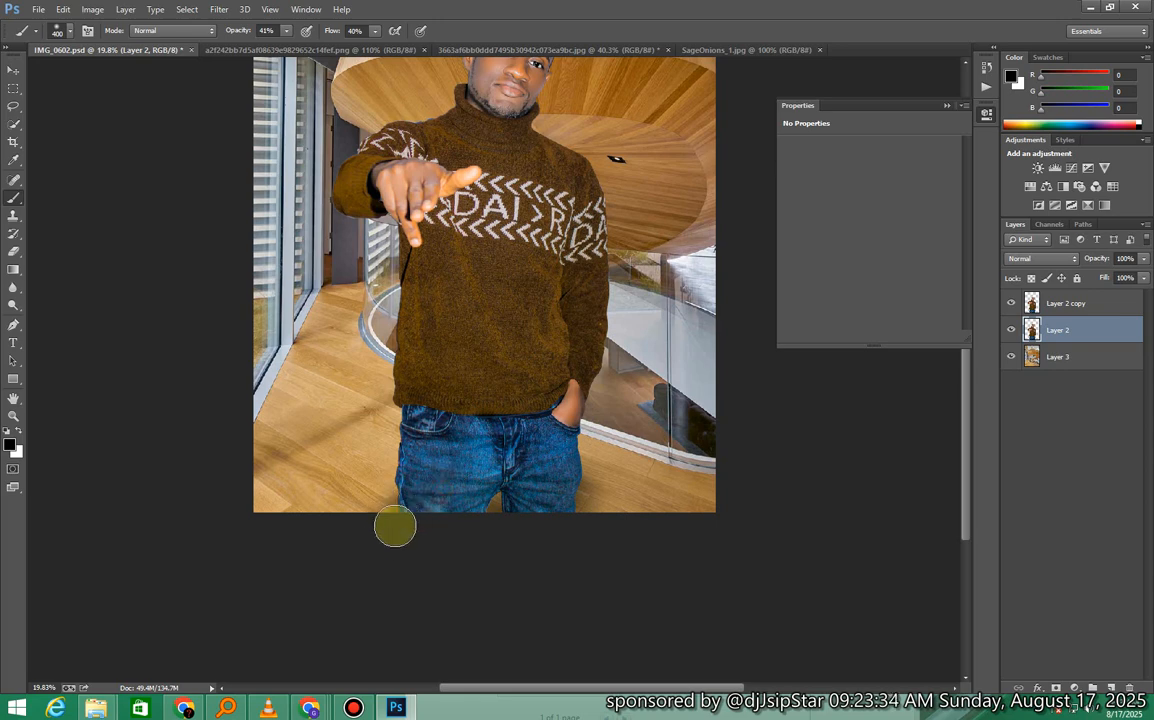
pyautogui.hotkey('ctrl', 'z')
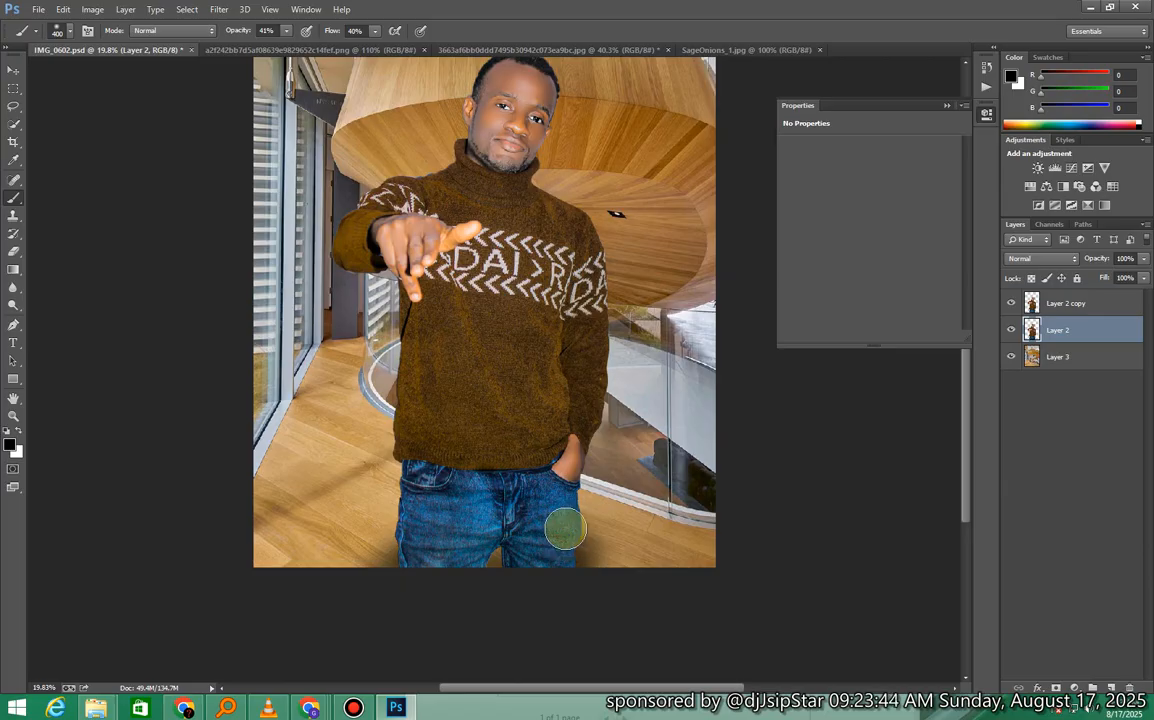
# Brush a broad soft shadow across the lower floor behind the man's legs on Layer 2 with a 1400 px brush.
pyautogui.press(']')
pyautogui.press(']')
pyautogui.press(']')
pyautogui.press(']')
pyautogui.press(']')
pyautogui.press(']')
pyautogui.press(']')
pyautogui.press(']')
pyautogui.press(']')
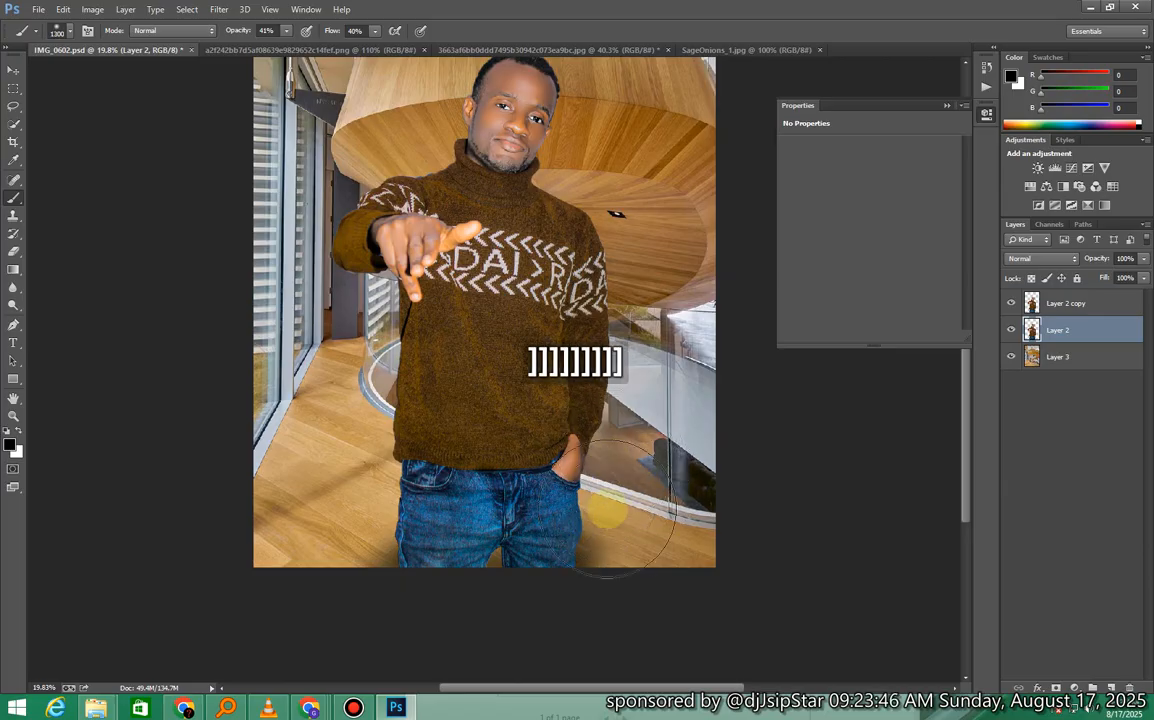
pyautogui.press(']')
pyautogui.press(']')
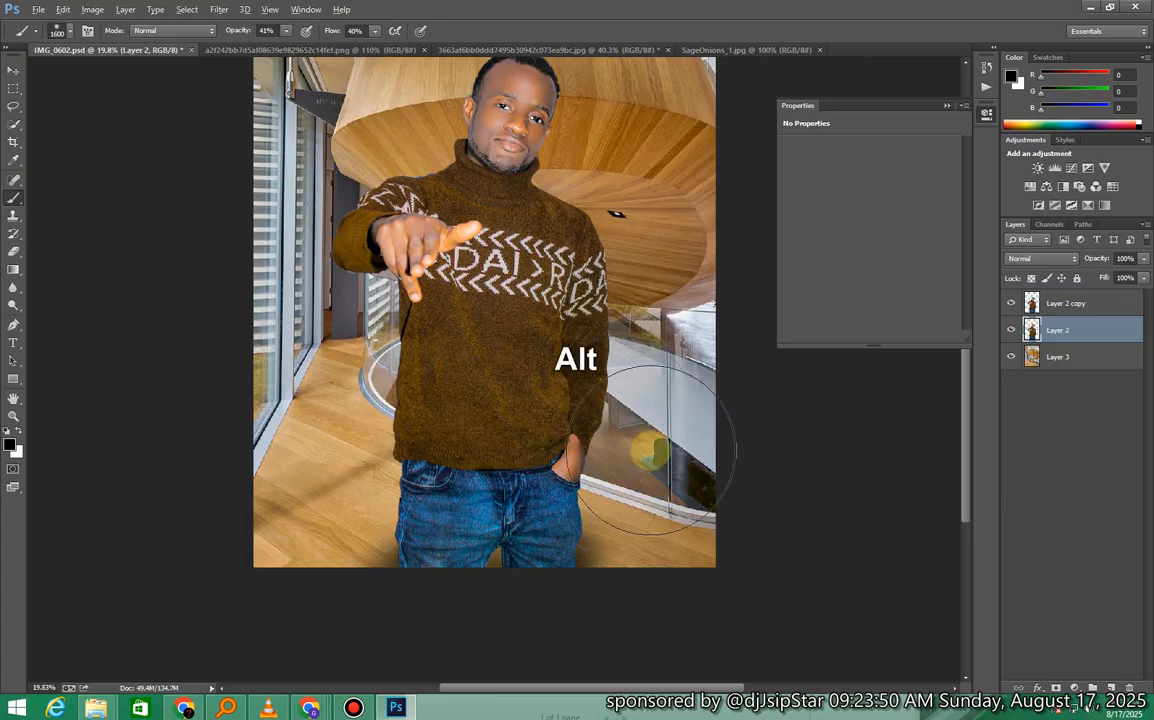
pyautogui.hotkey('alt', 'Tab')
pyautogui.hotkey('alt', 'Tab')
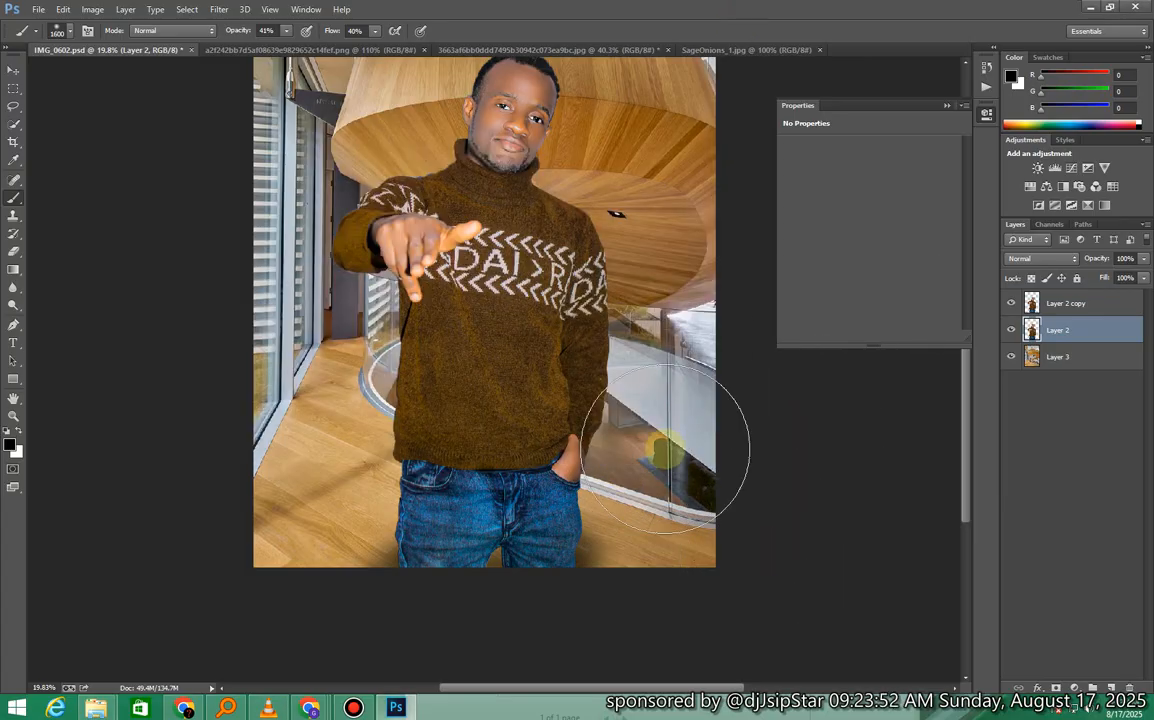
pyautogui.press('[')
pyautogui.press('[')
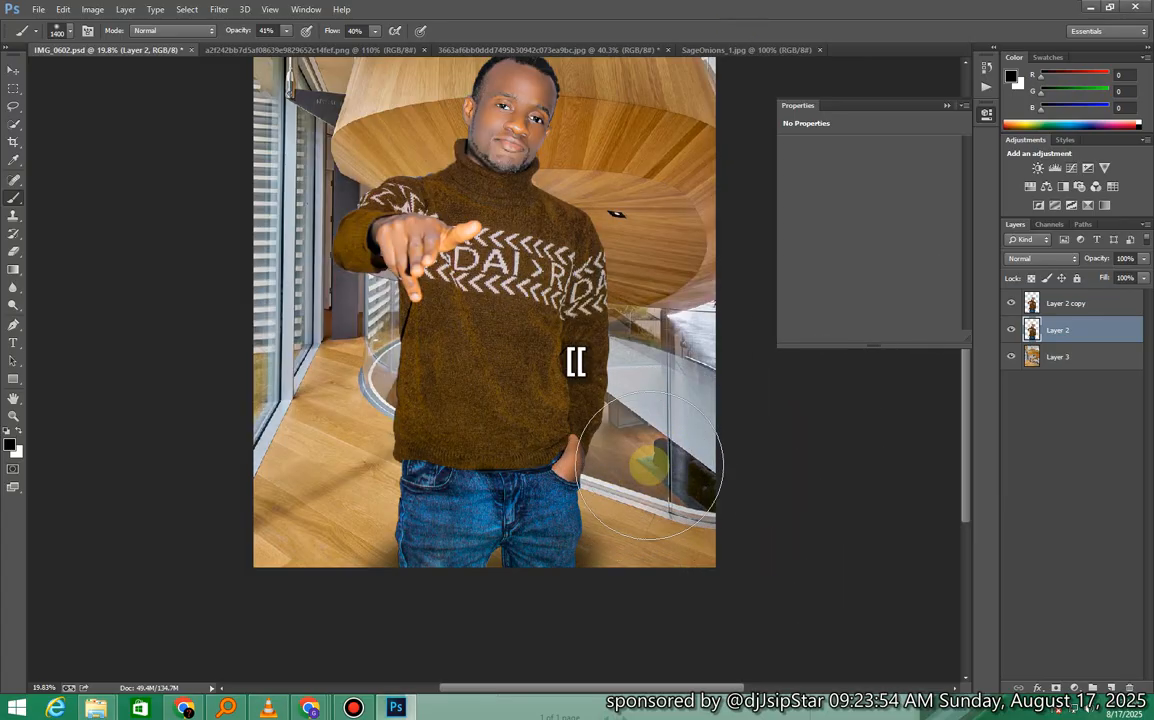
pyautogui.moveTo(627, 491)
pyautogui.mouseDown()
pyautogui.moveTo(604, 521)
pyautogui.moveTo(638, 495)
pyautogui.moveTo(662, 557)
pyautogui.moveTo(567, 565)
pyautogui.moveTo(548, 459)
pyautogui.moveTo(457, 419)
pyautogui.moveTo(465, 460)
pyautogui.moveTo(443, 466)
pyautogui.moveTo(415, 507)
pyautogui.moveTo(429, 482)
pyautogui.moveTo(417, 538)
pyautogui.mouseUp()
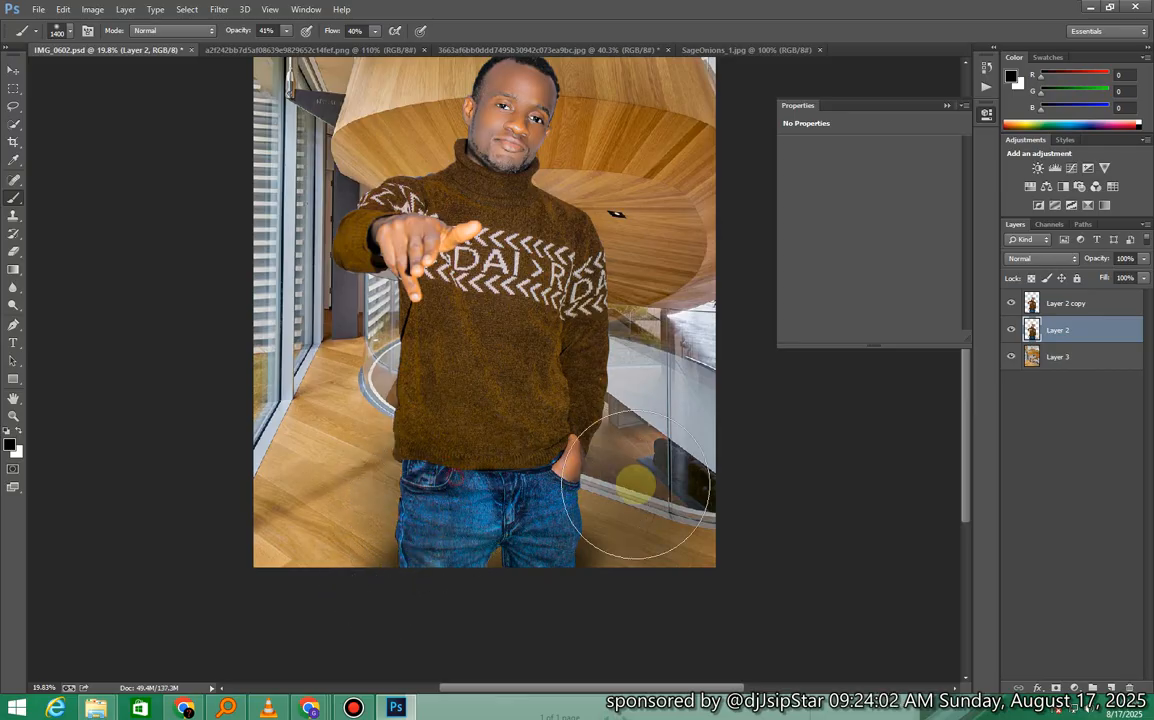
# Reduce the brush size to 700 px for finer shading around the man's legs.
pyautogui.press('[')
pyautogui.press('[')
pyautogui.press('[')
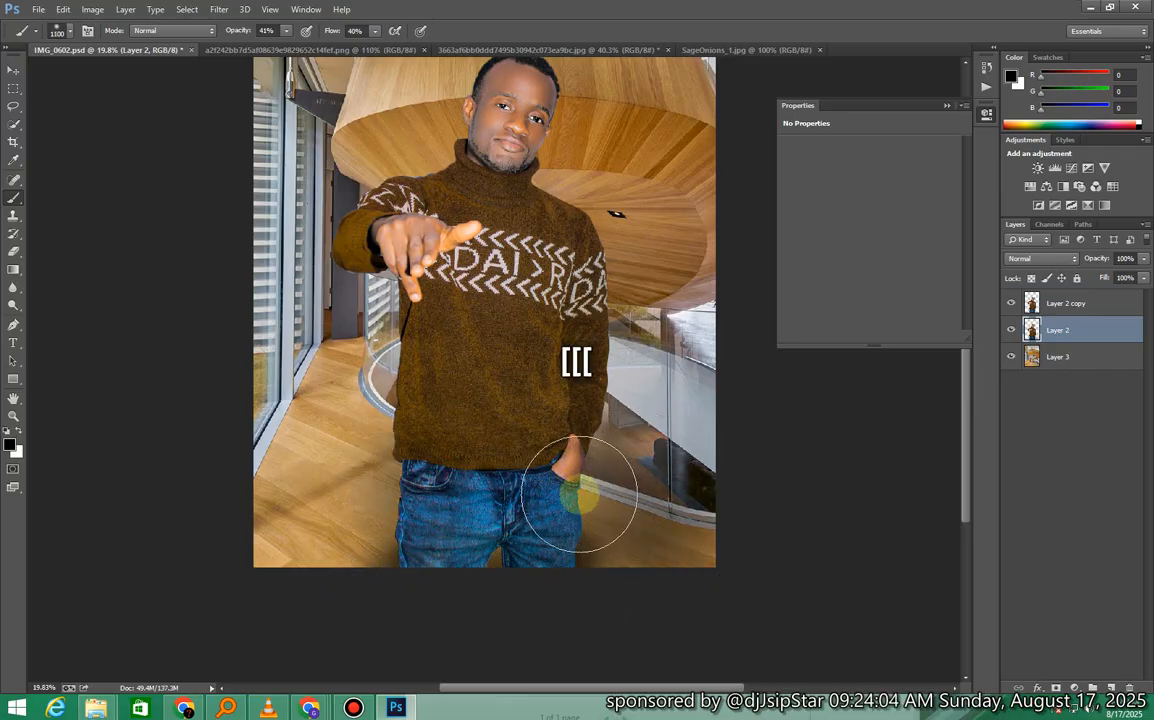
pyautogui.press('[')
pyautogui.press('[')
pyautogui.press('[')
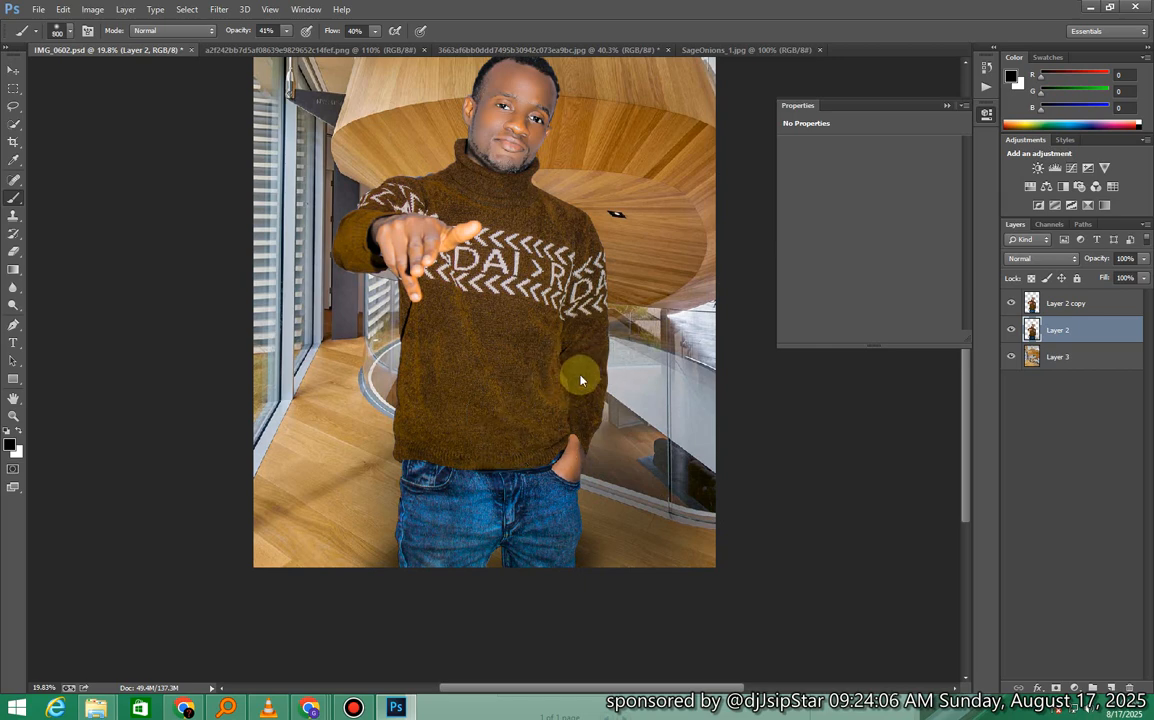
pyautogui.press('[')
pyautogui.press('[')
pyautogui.click(1063, 303)
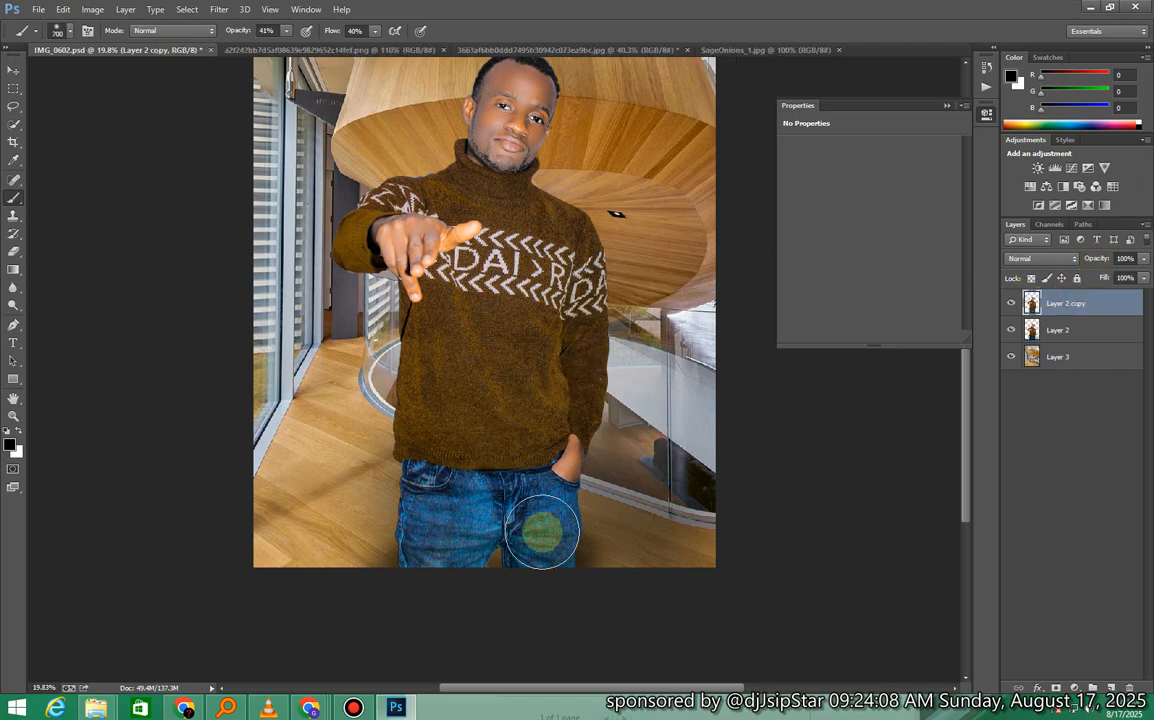
pyautogui.press(']')
pyautogui.press(']')
pyautogui.press(']')
pyautogui.press(']')
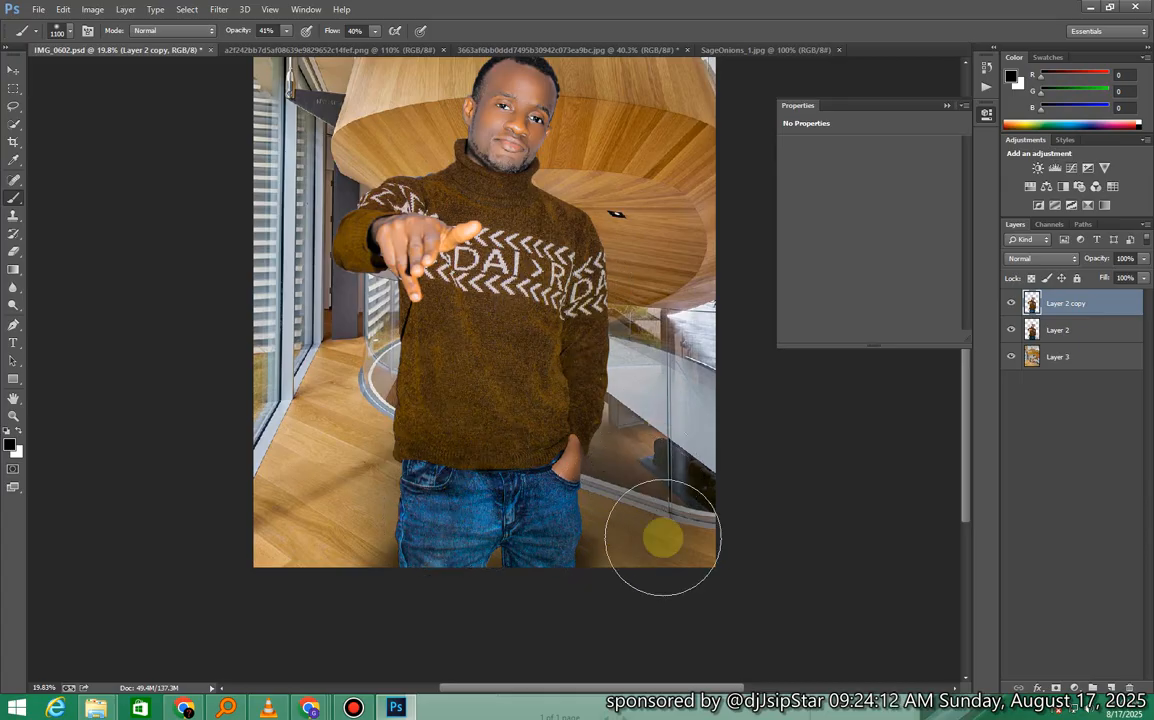
pyautogui.click(1058, 330)
pyautogui.press('[')
pyautogui.press('[')
pyautogui.press('[')
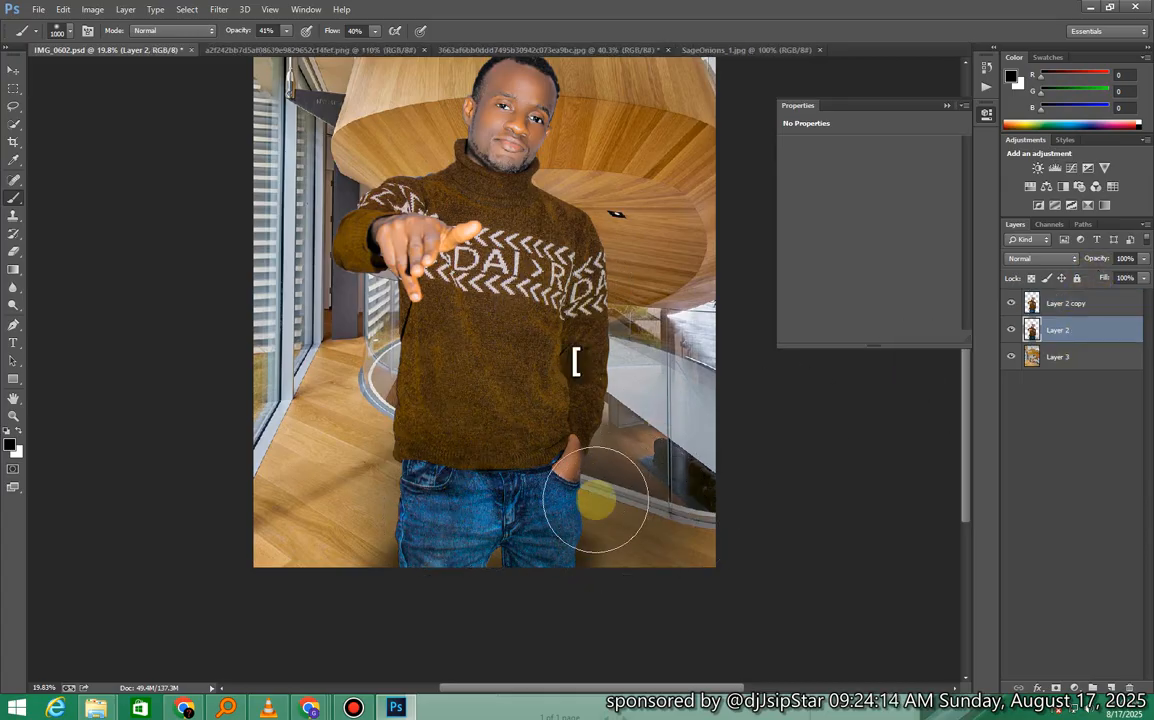
pyautogui.press('[')
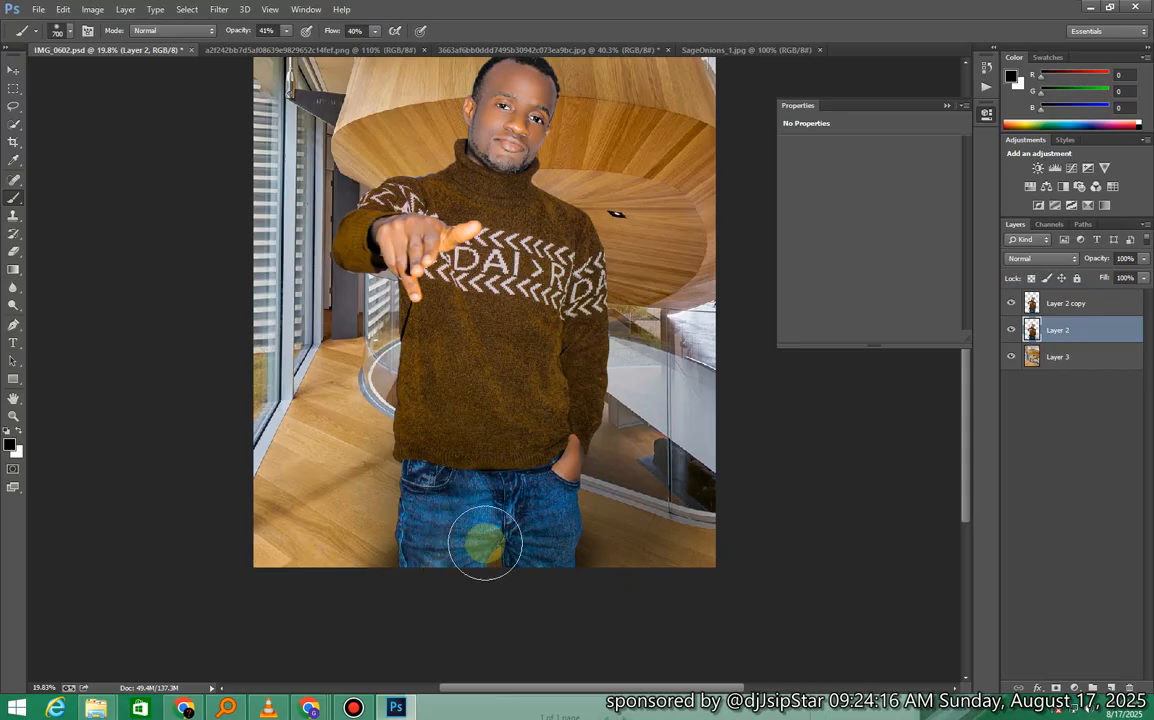
# Deepen the shadow around the man on Layer 2 with a 900 px brush, finishing with the Move tool and no layer selected.
pyautogui.scroll(-3, 538, 462)
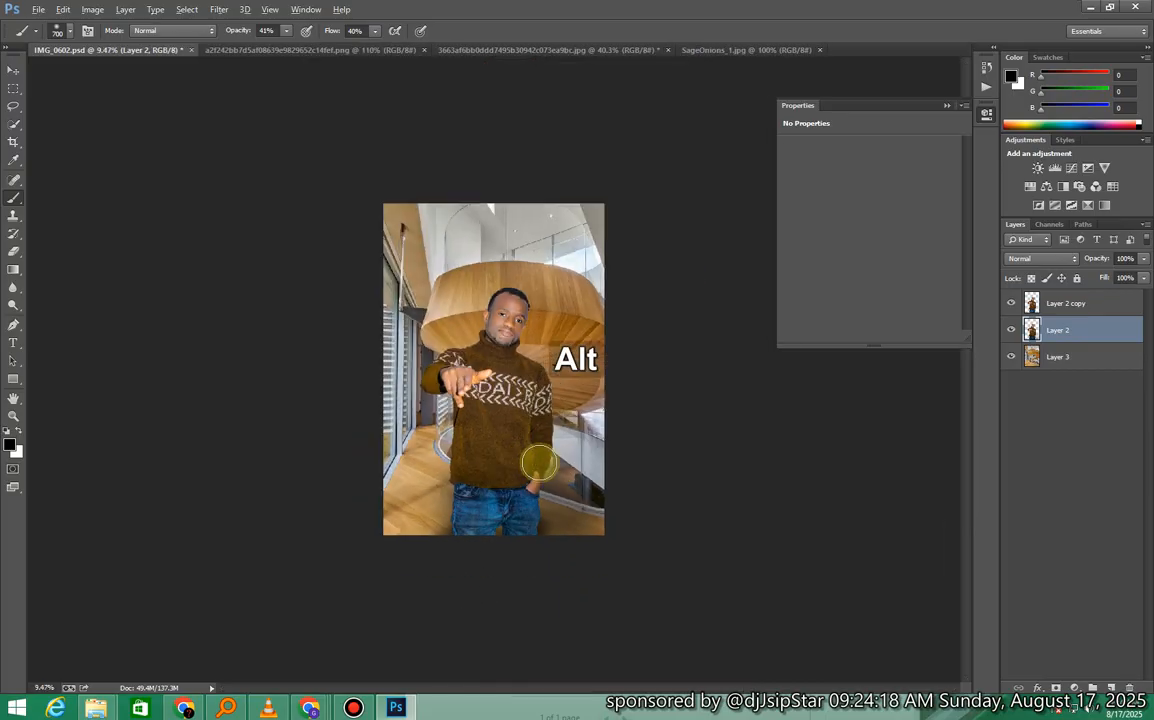
pyautogui.press(']')
pyautogui.press(']')
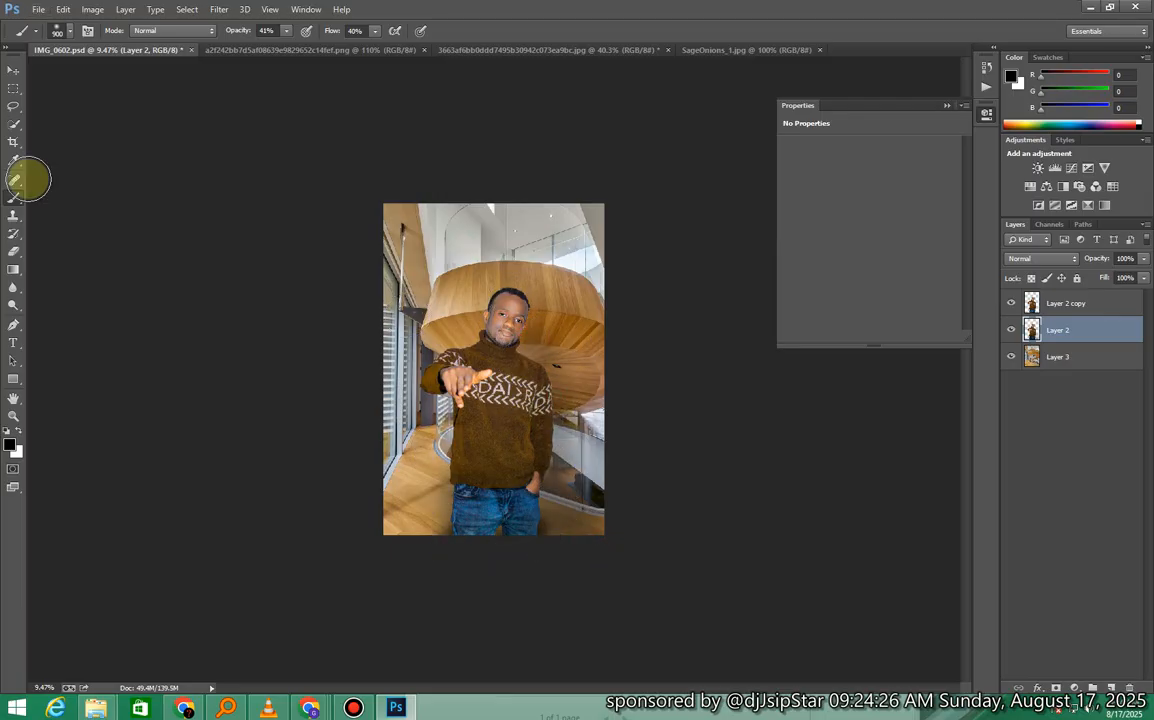
pyautogui.click(13, 70)
pyautogui.scroll(1, 640, 398)
pyautogui.click(739, 419)
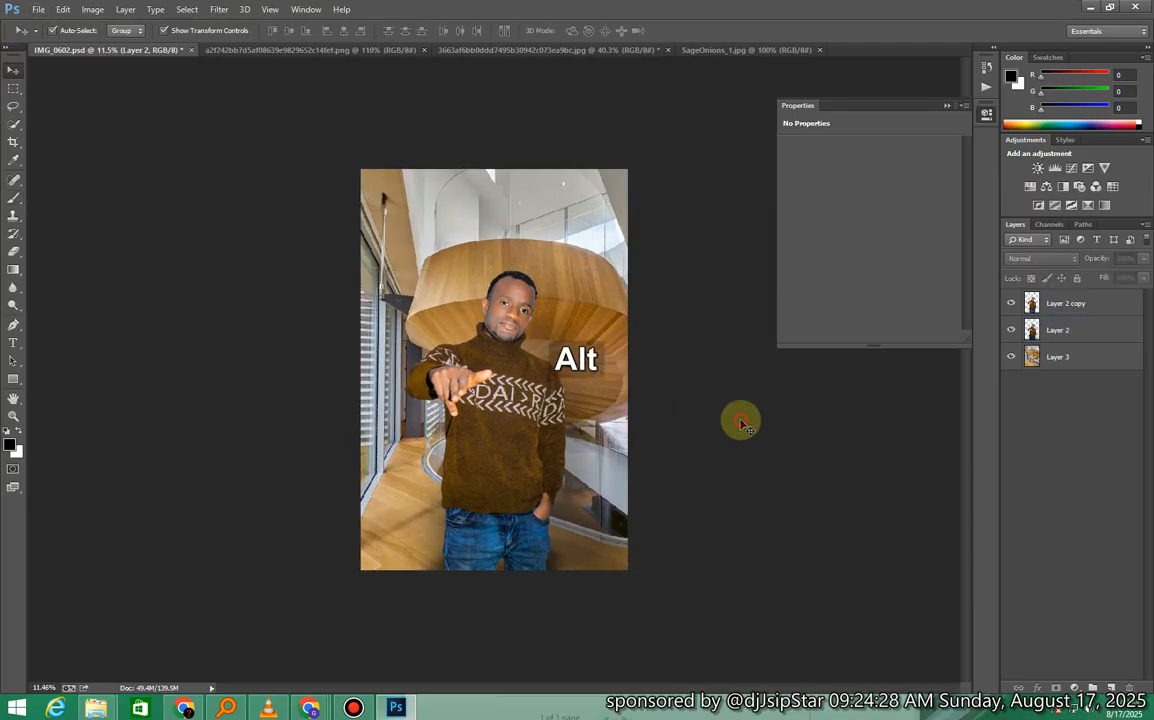
pyautogui.scroll(2, 595, 303)
pyautogui.scroll(-1, 595, 304)
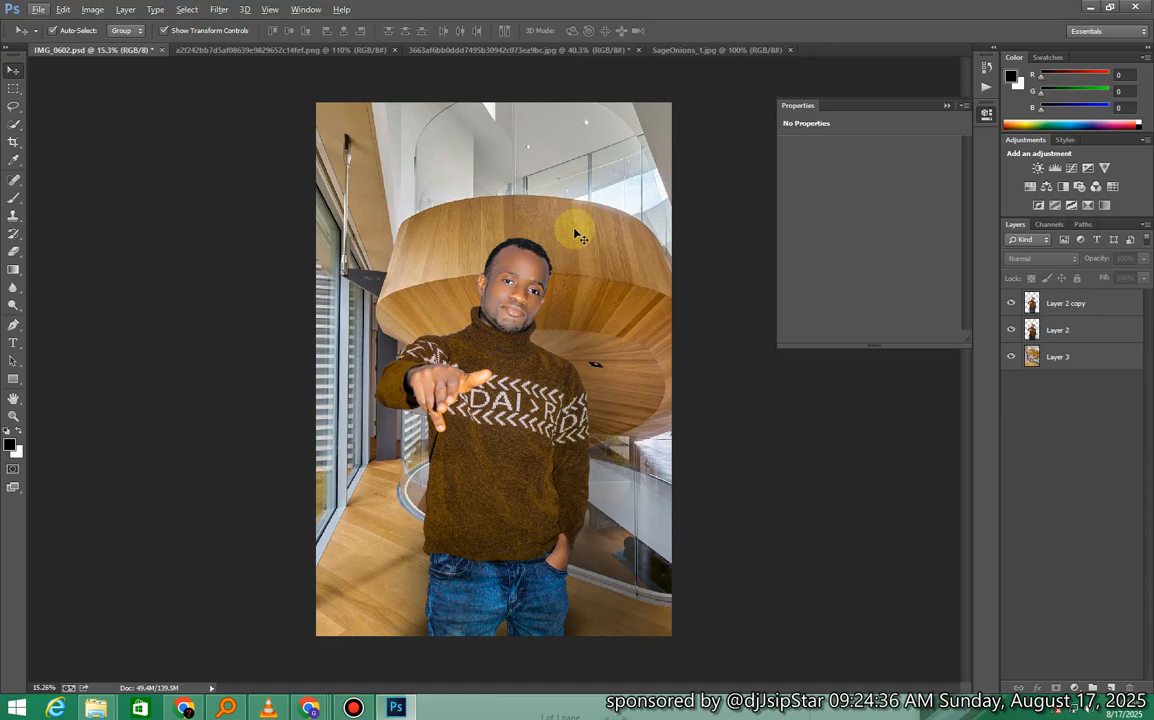
# Apply a 24 px Tilt-Shift blur to the staircase background, Layer 3, keeping the zone from the man's hair to his sweater hem sharp.
pyautogui.click(1110, 356)
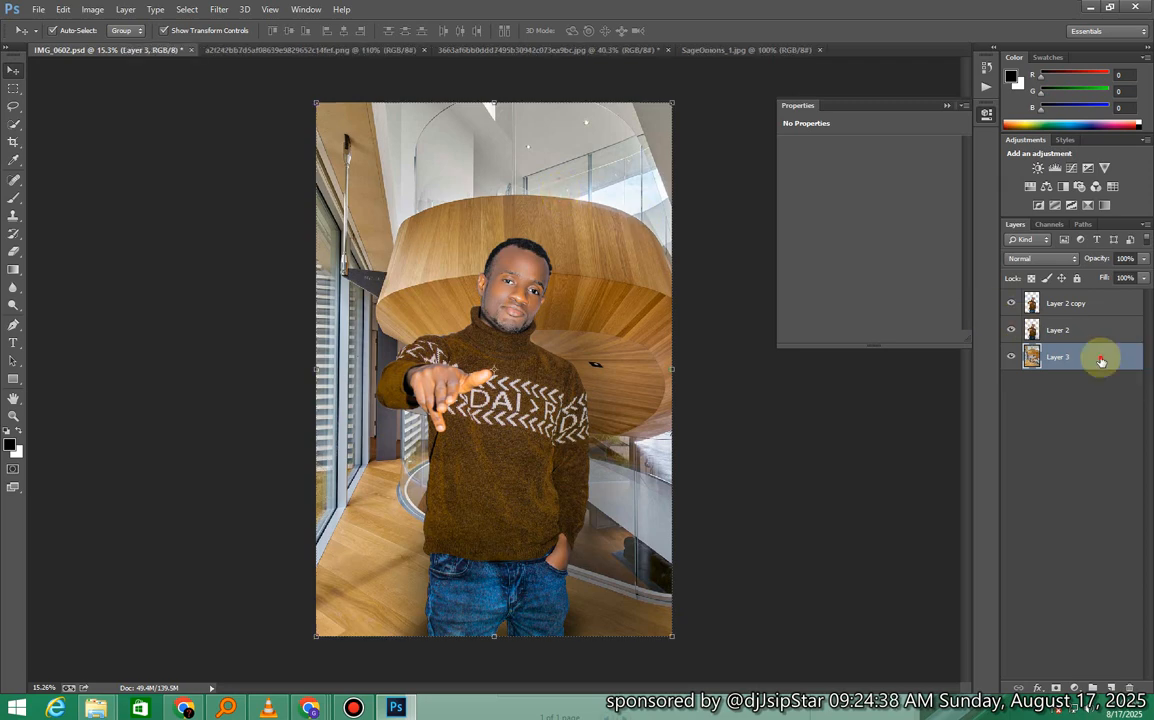
pyautogui.click(219, 9)
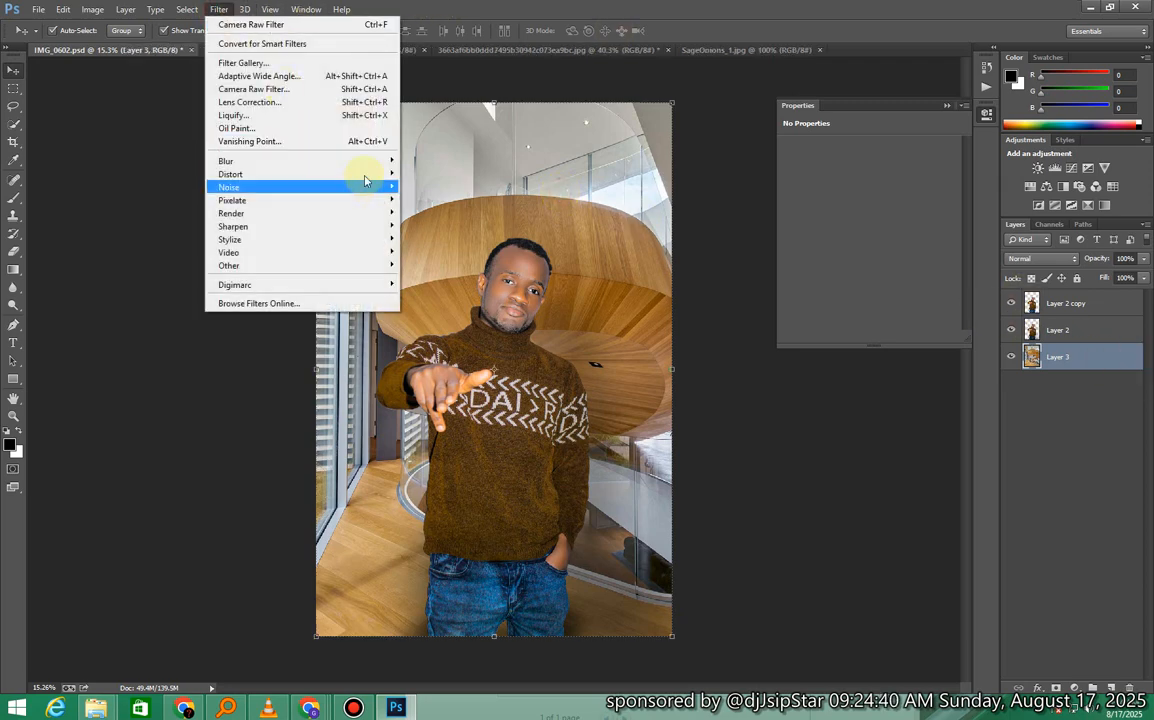
pyautogui.moveTo(370, 163)
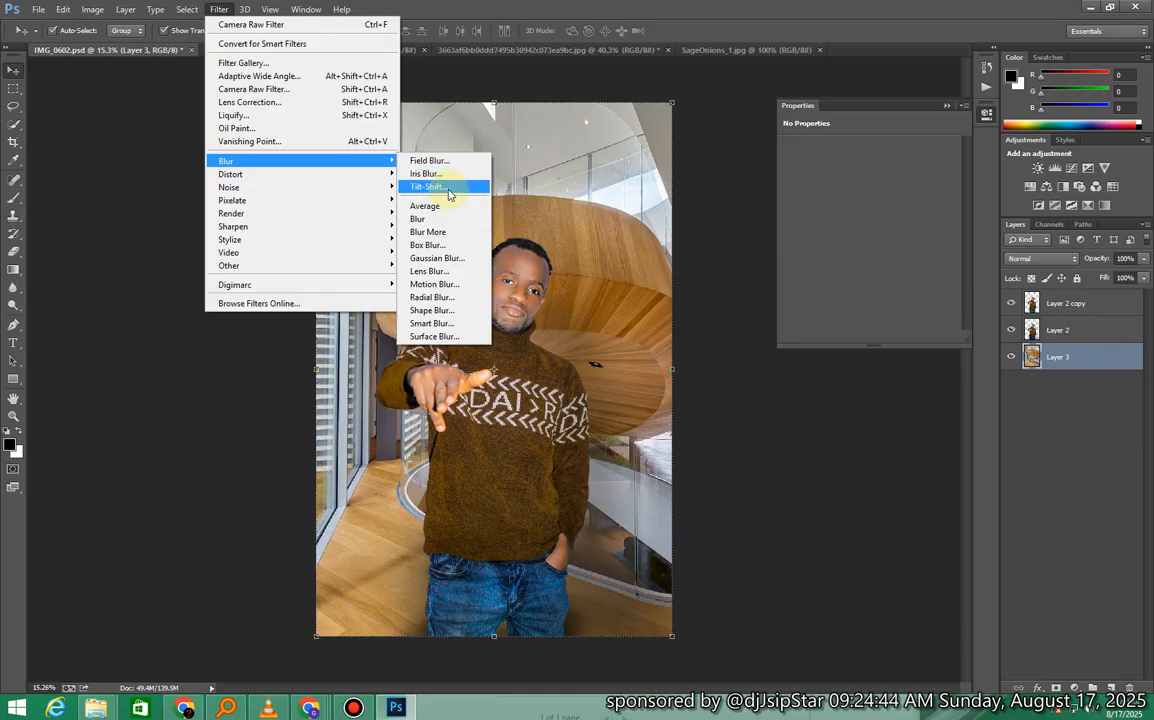
pyautogui.click(449, 194)
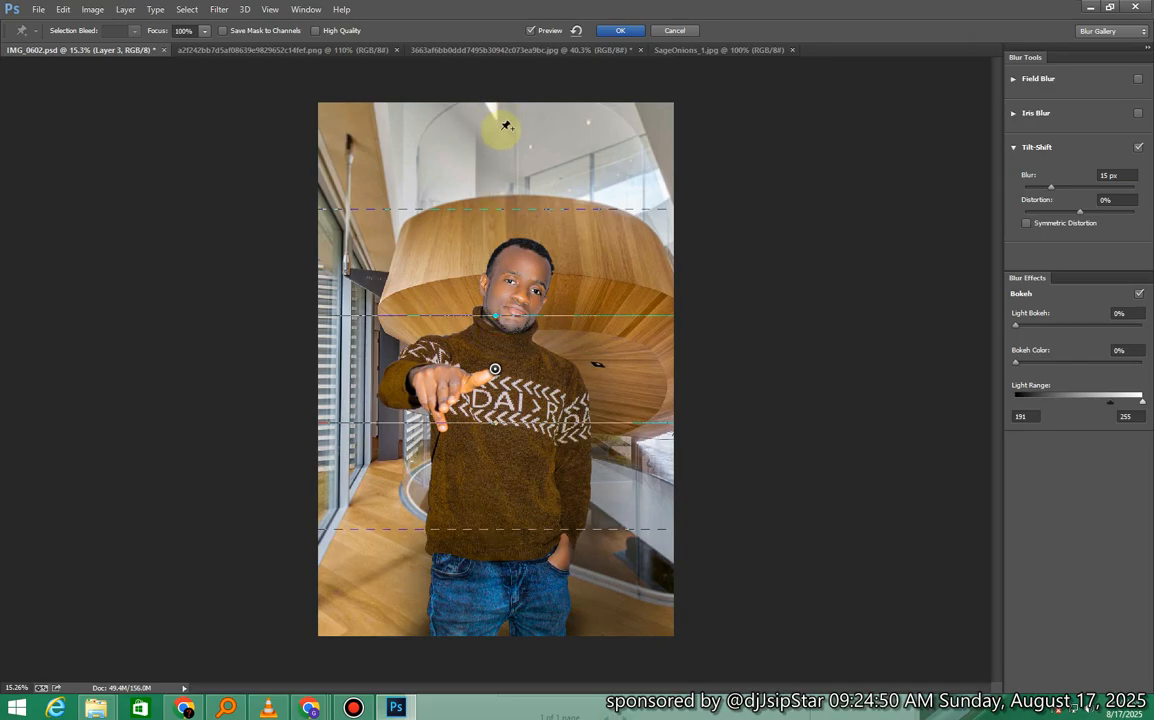
pyautogui.click(1056, 190)
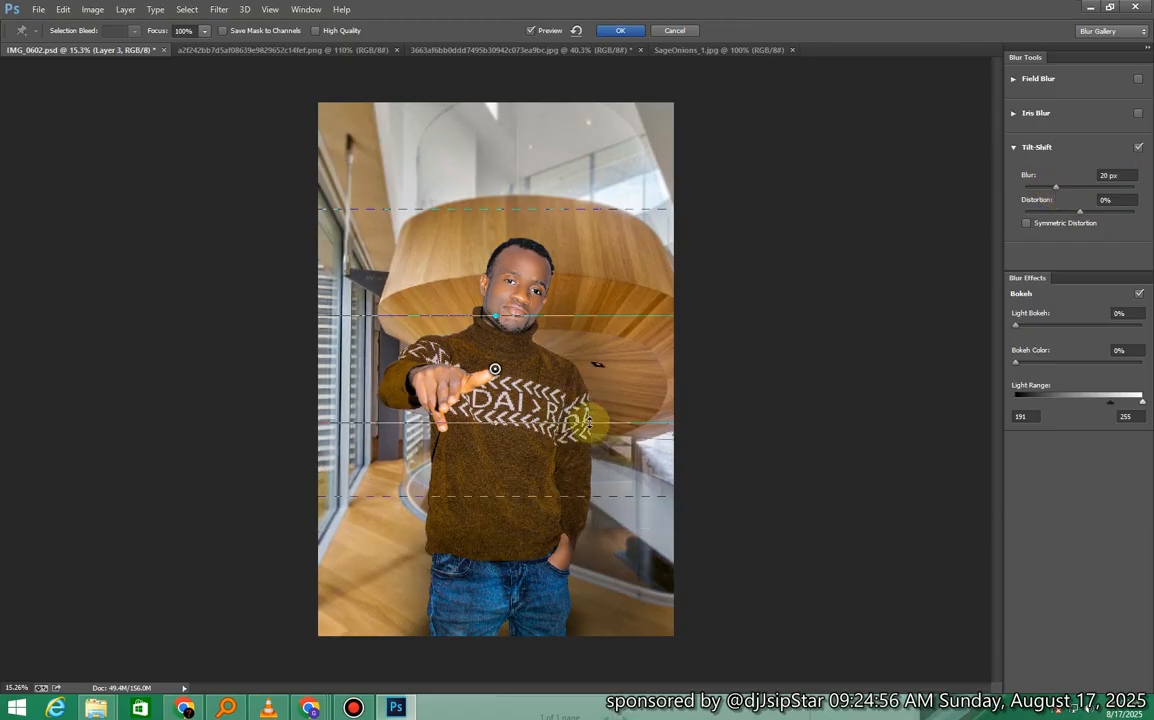
pyautogui.moveTo(587, 420); pyautogui.dragTo(580, 534)
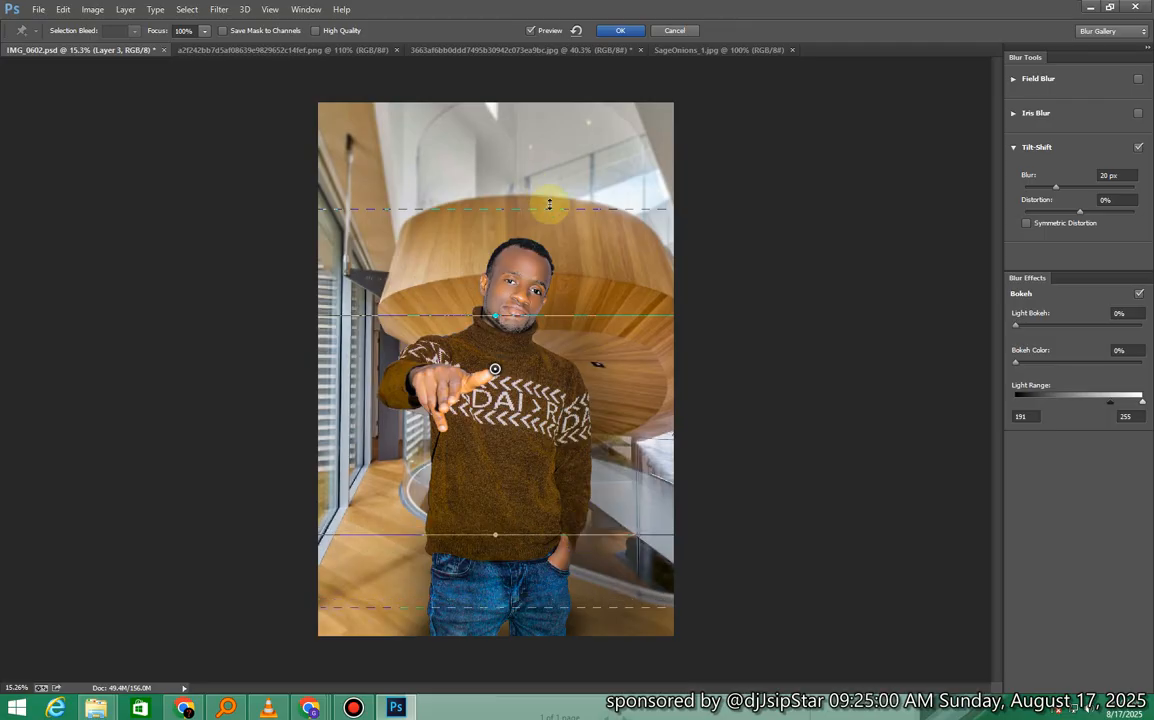
pyautogui.moveTo(549, 205); pyautogui.dragTo(543, 234)
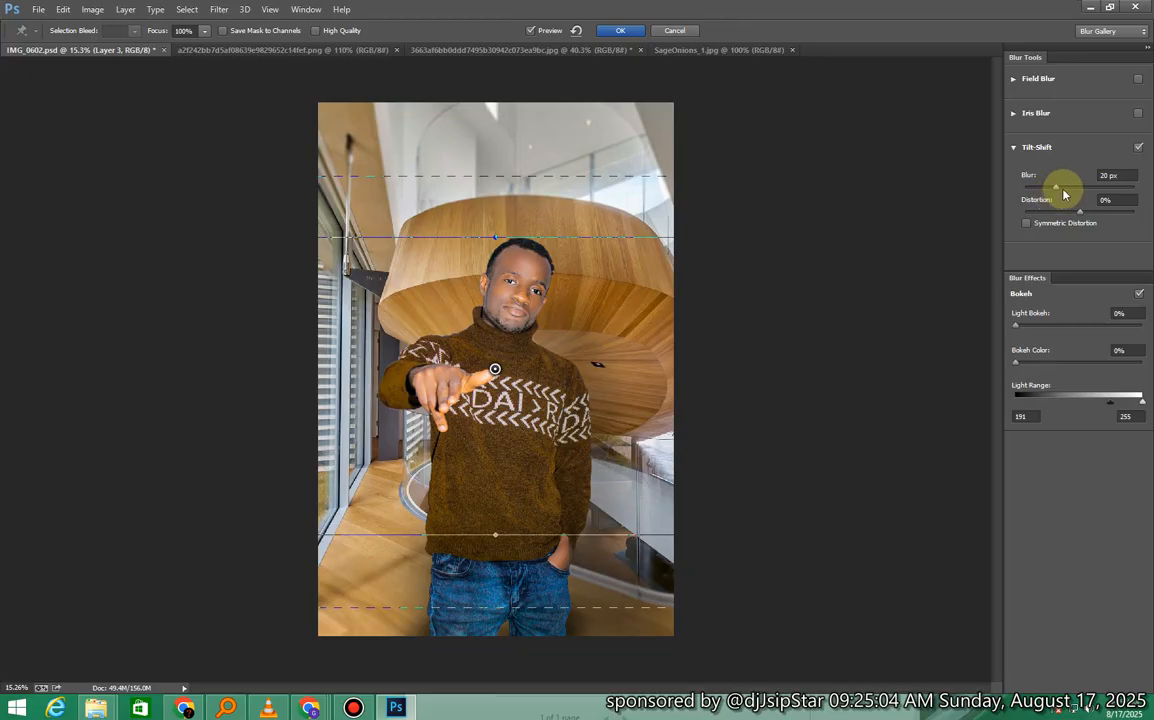
pyautogui.moveTo(1056, 188); pyautogui.dragTo(1059, 188)
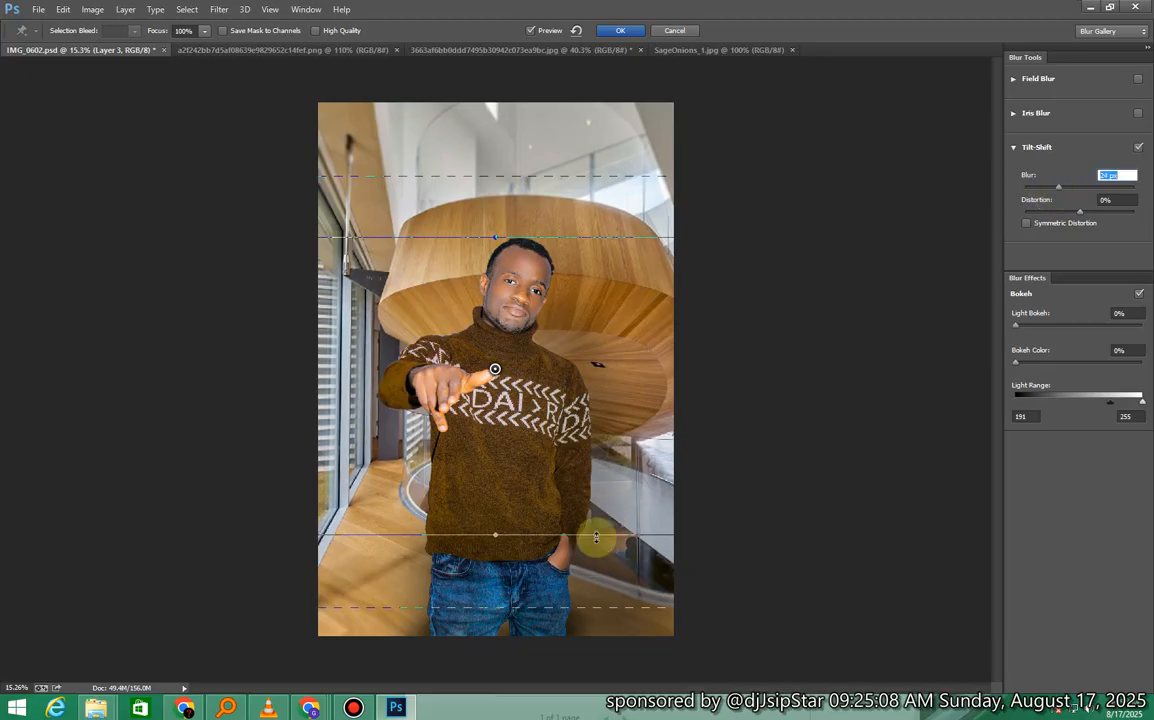
pyautogui.click(631, 32)
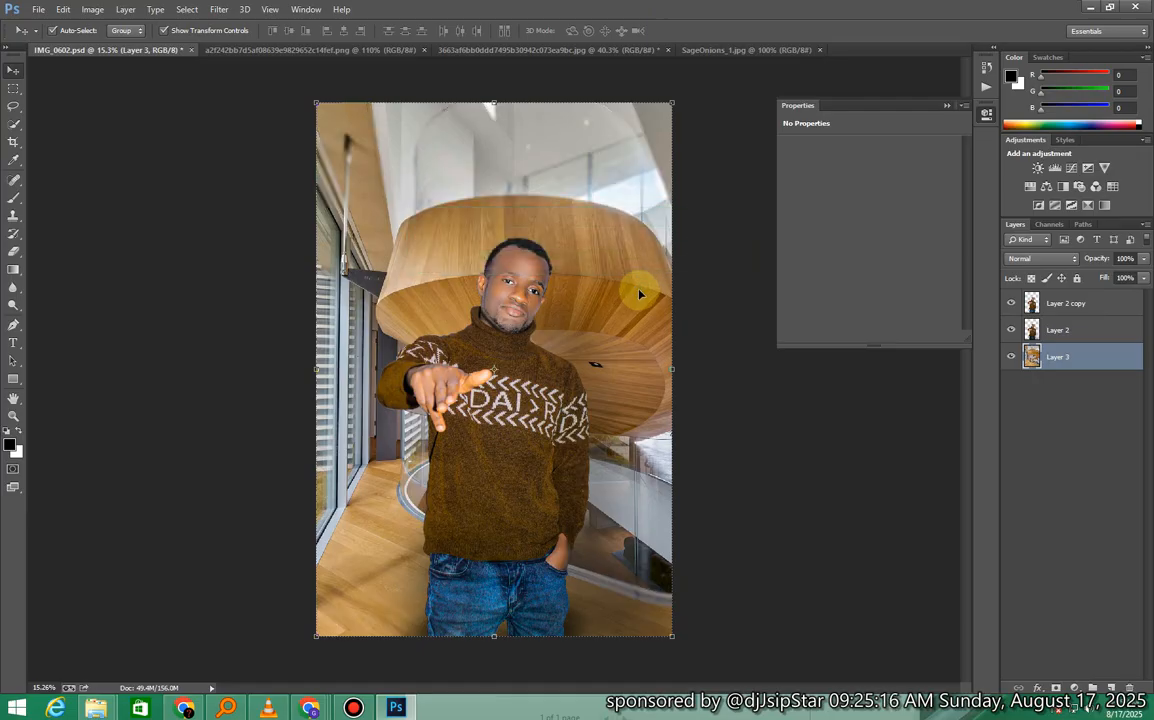
# Start another Tilt-Shift blur on Layer 3, turning the sharp band vertical over the man and drawing both outer fade lines inward.
pyautogui.click(219, 9)
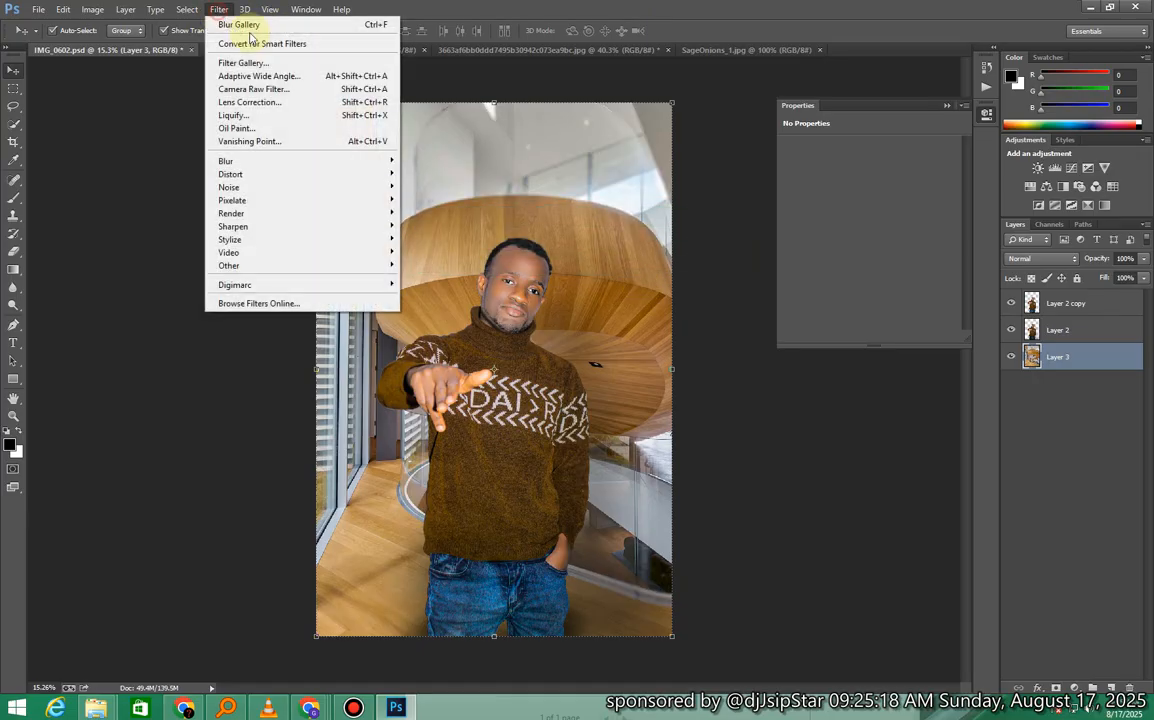
pyautogui.moveTo(390, 161)
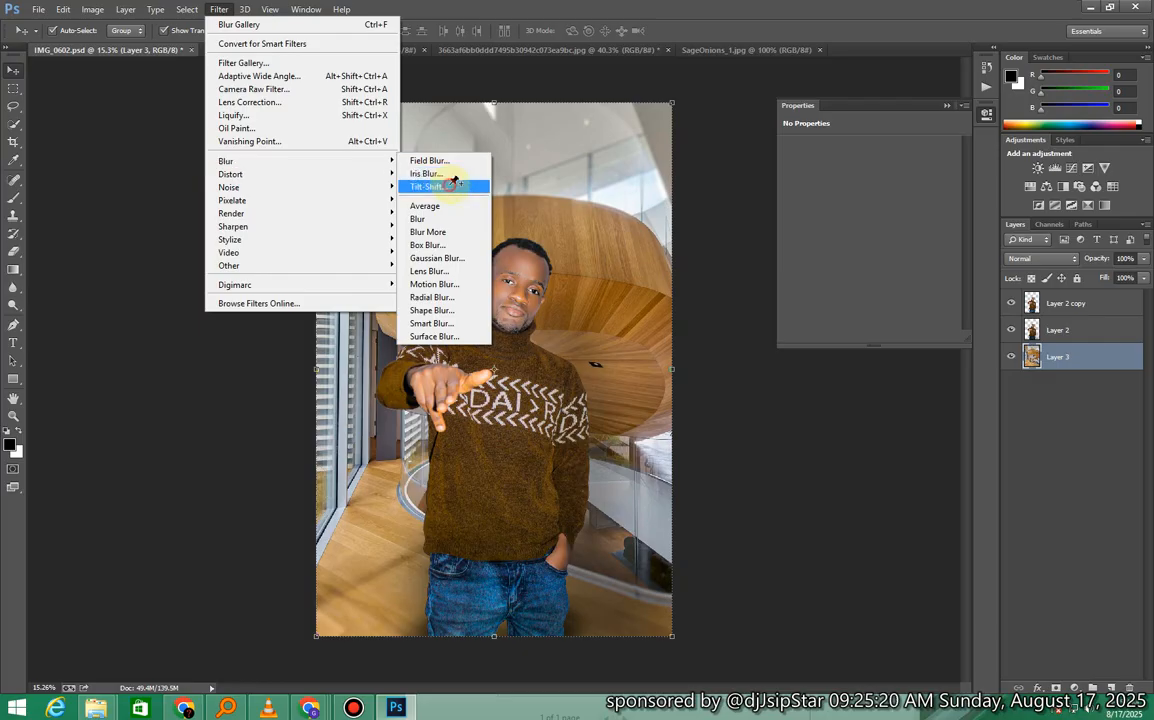
pyautogui.click(446, 186)
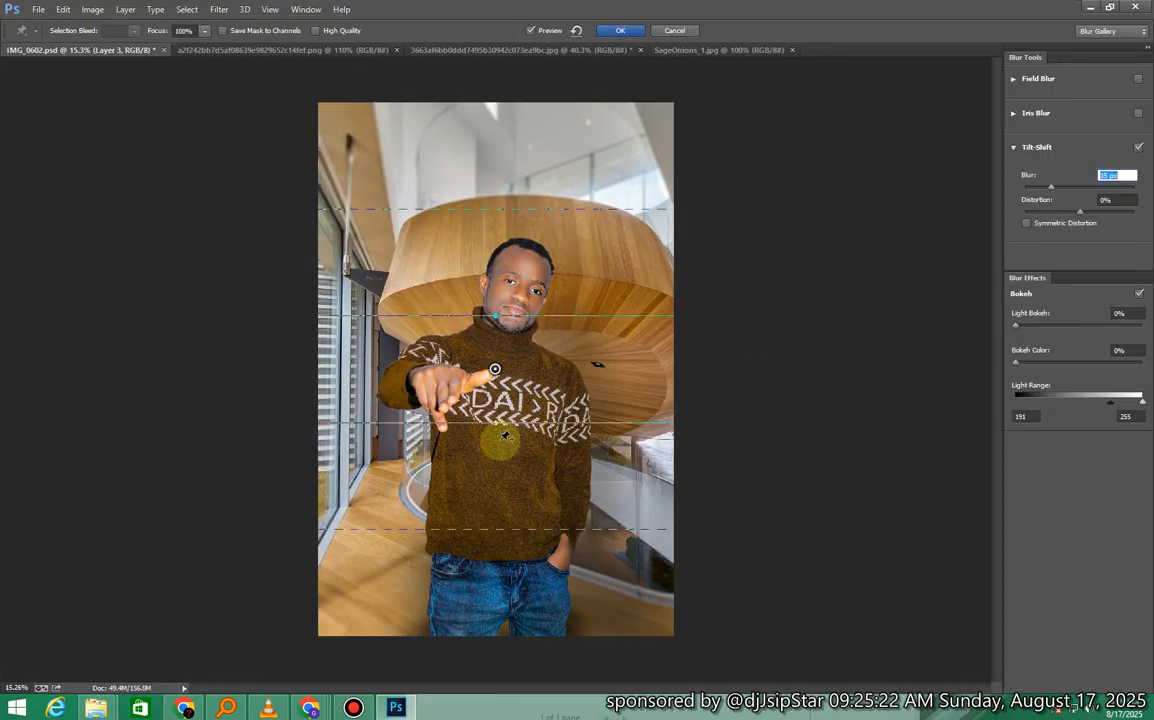
pyautogui.moveTo(496, 425); pyautogui.dragTo(432, 386)
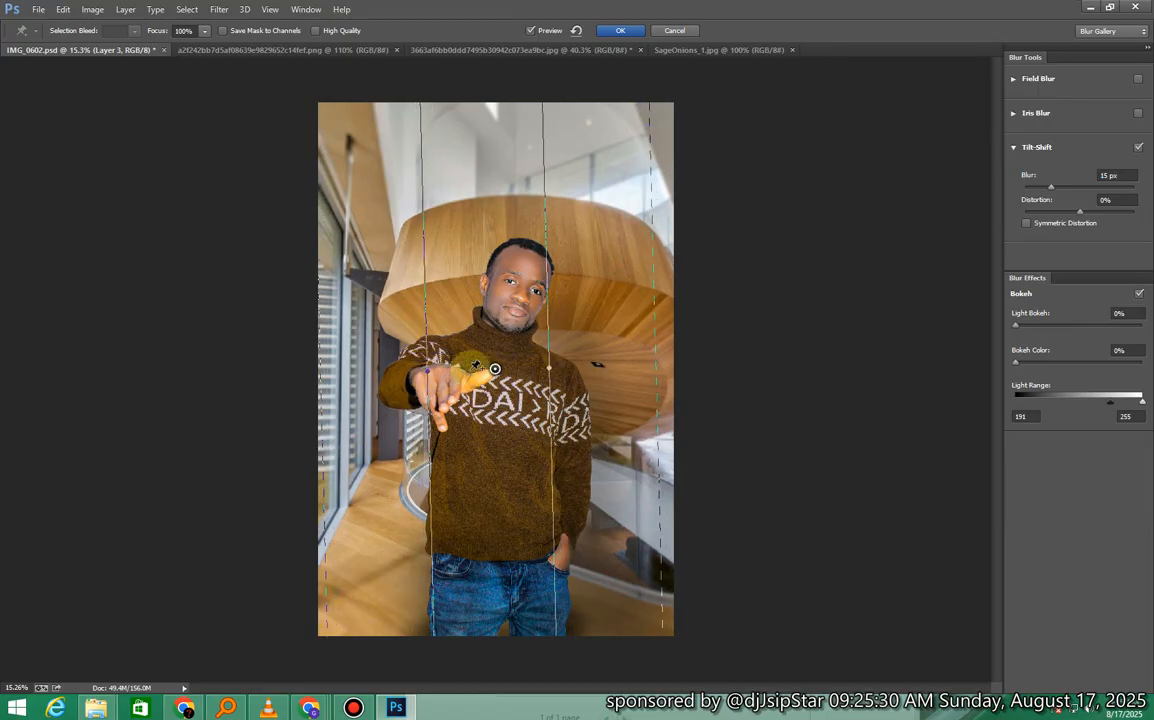
pyautogui.moveTo(657, 379); pyautogui.dragTo(624, 377)
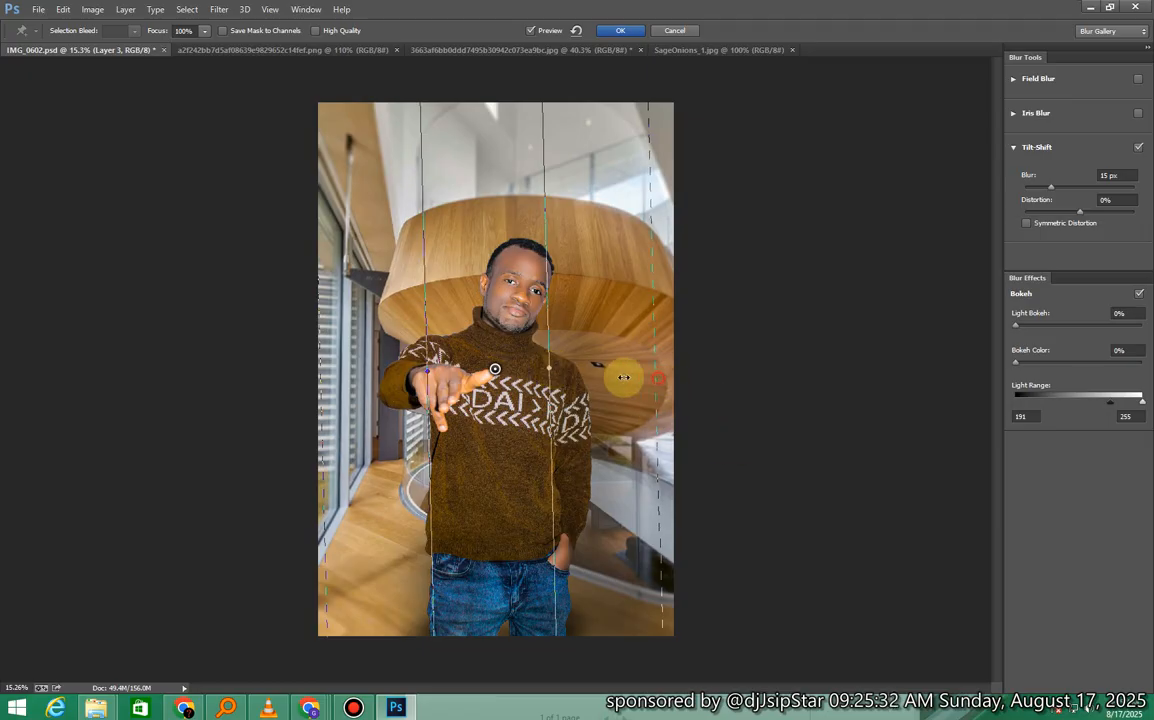
pyautogui.moveTo(317, 353); pyautogui.dragTo(369, 354)
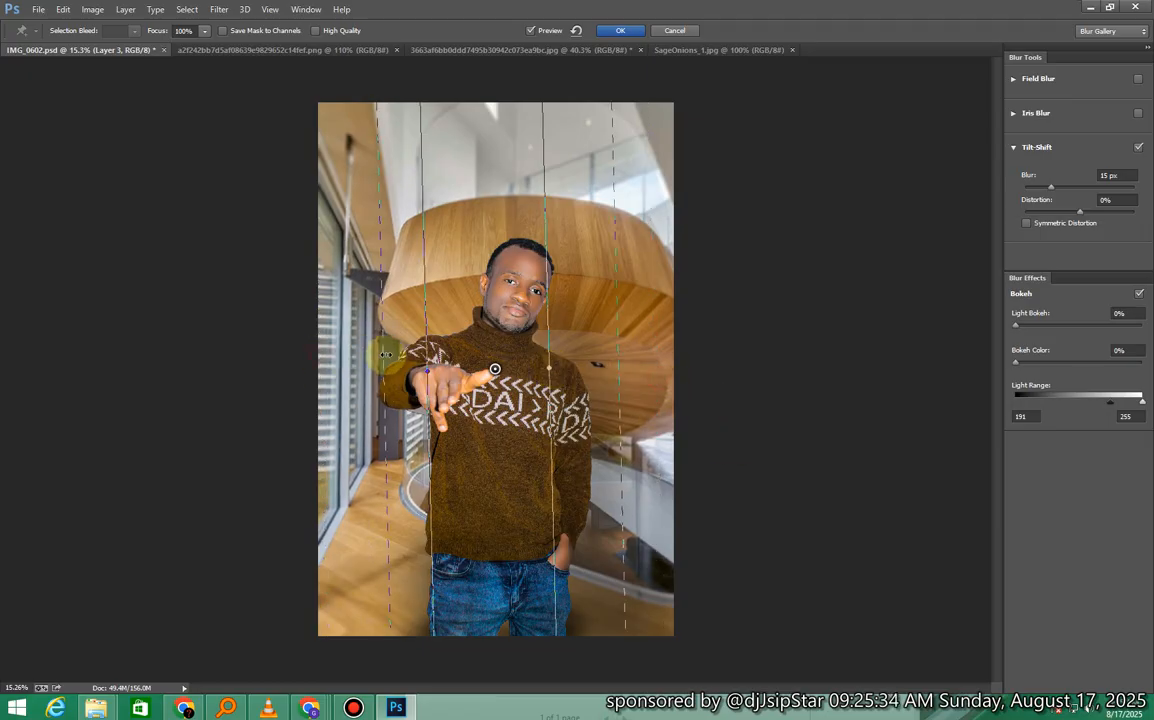
# Raise the Tilt-Shift blur to 21 px, widen the vertical band's fade zones, apply the filter and deselect Layer 3.
pyautogui.click(1058, 189)
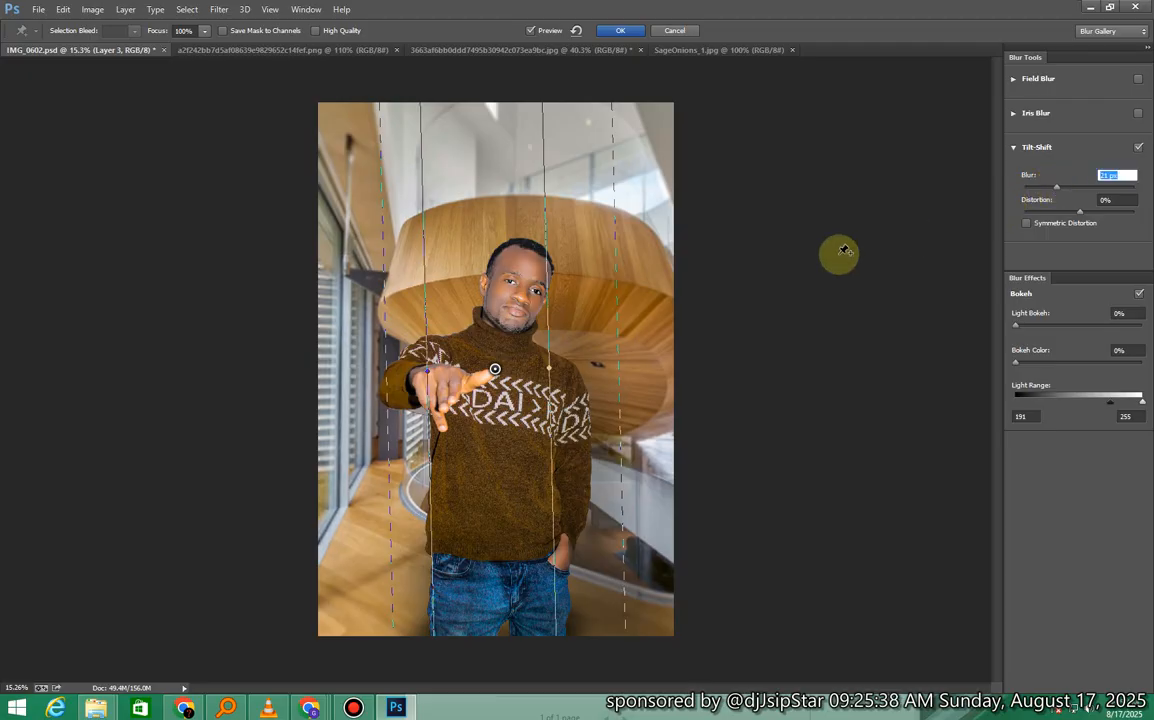
pyautogui.moveTo(625, 312); pyautogui.dragTo(353, 312)
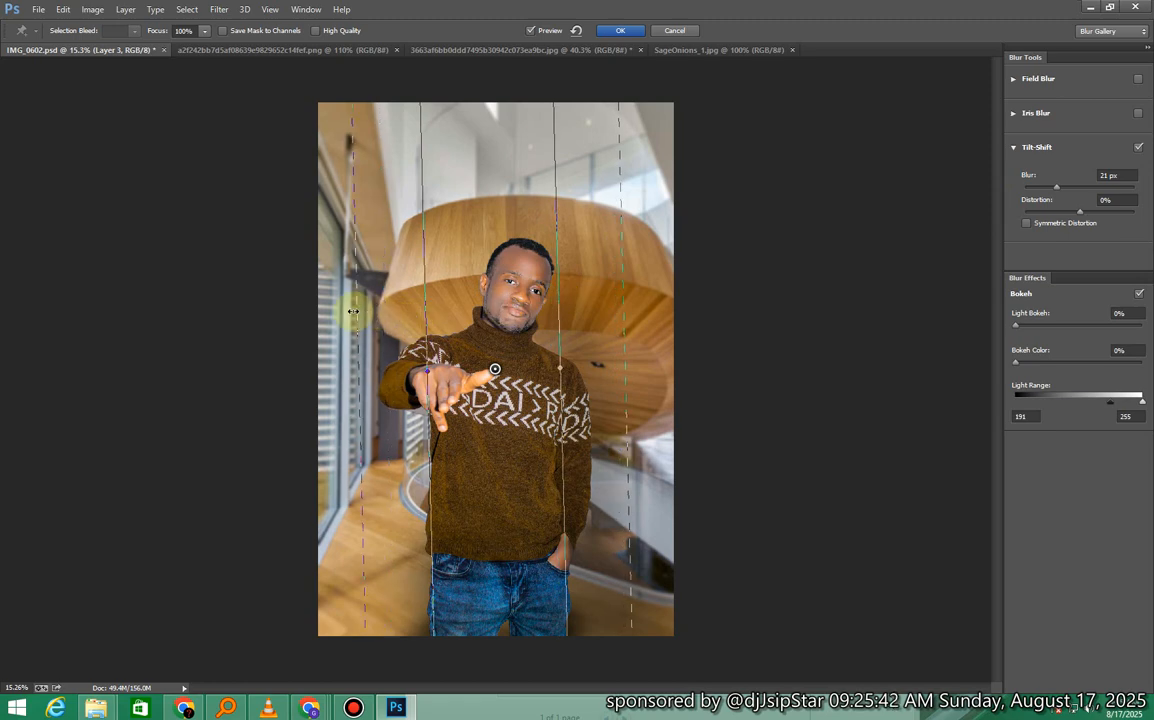
pyautogui.click(626, 32)
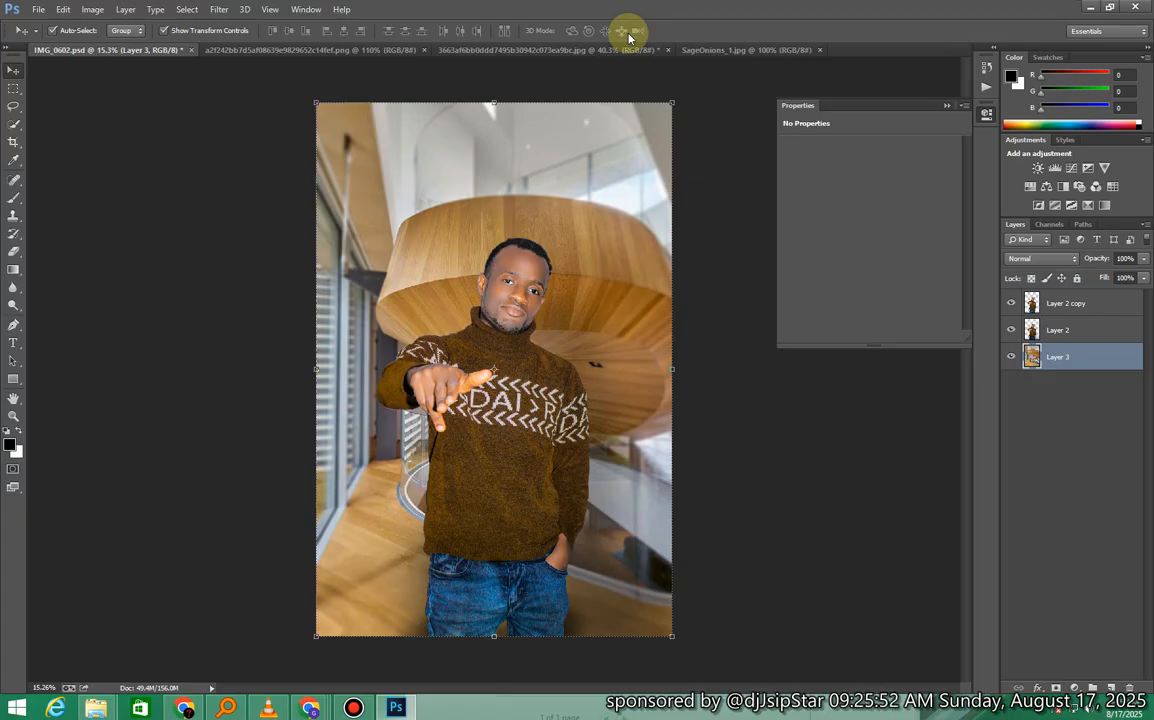
pyautogui.click(845, 620)
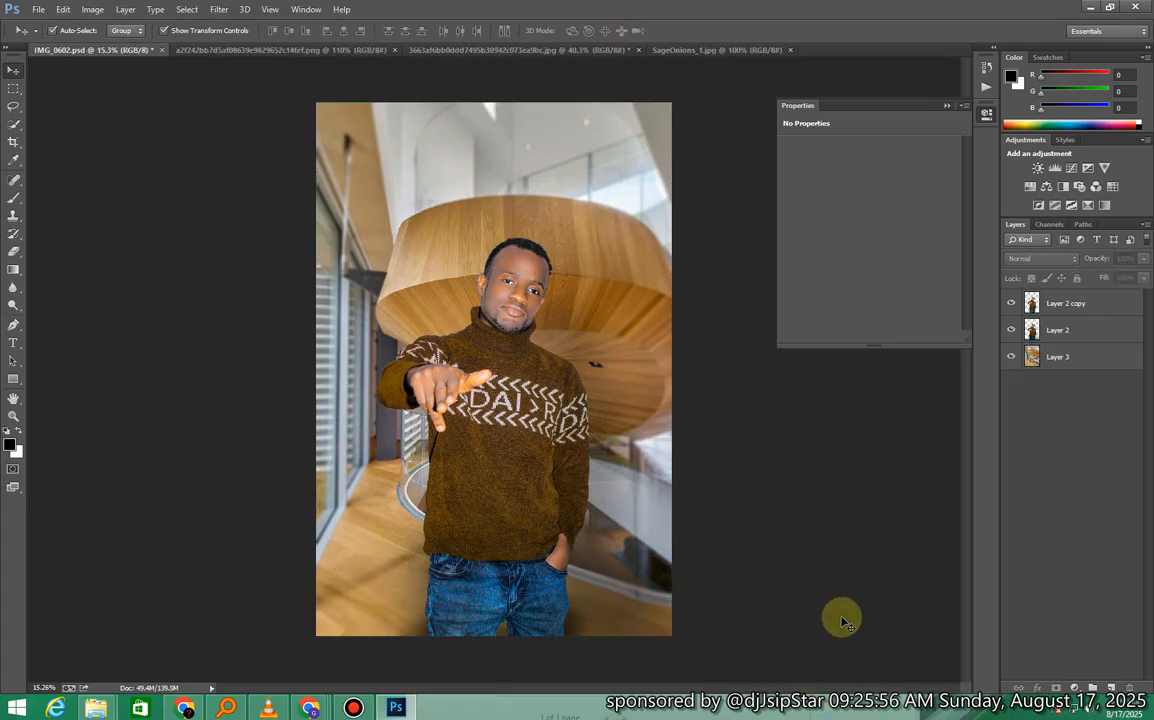
# Apply a 20 px Iris Blur to Layer 2 copy with a tall, narrow ellipse around the man from above his hair to the image's lower edge.
pyautogui.click(479, 597)
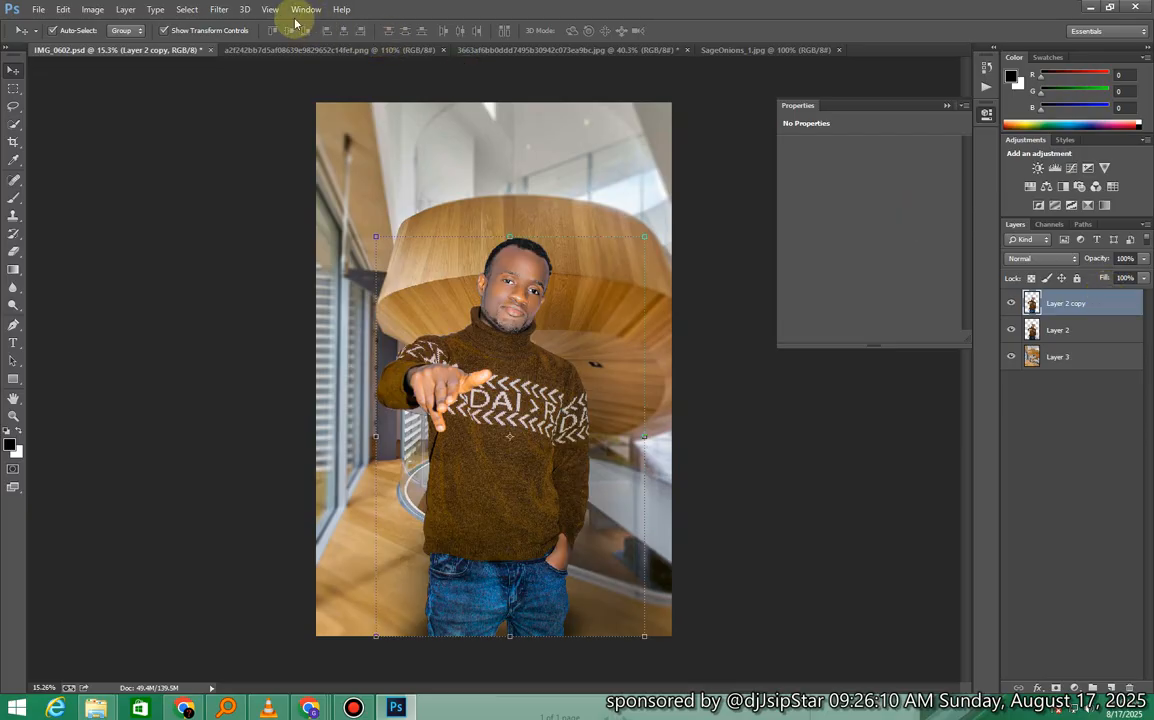
pyautogui.click(219, 9)
pyautogui.moveTo(345, 161)
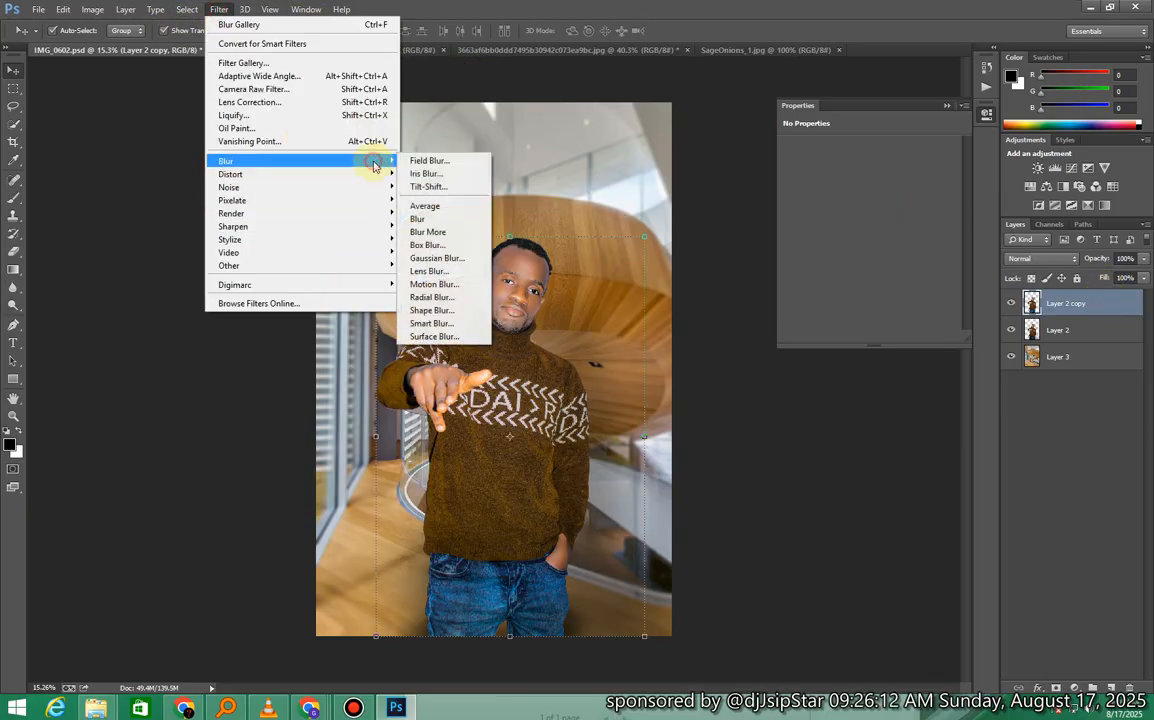
pyautogui.click(440, 176)
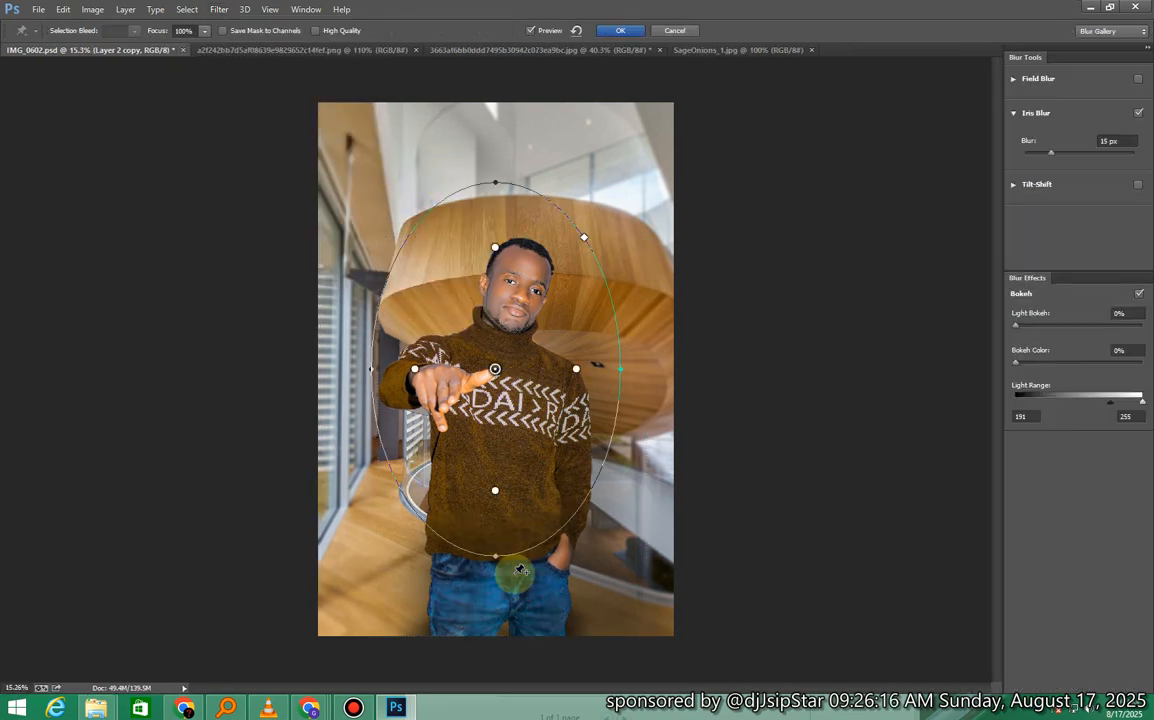
pyautogui.moveTo(492, 558); pyautogui.dragTo(500, 612)
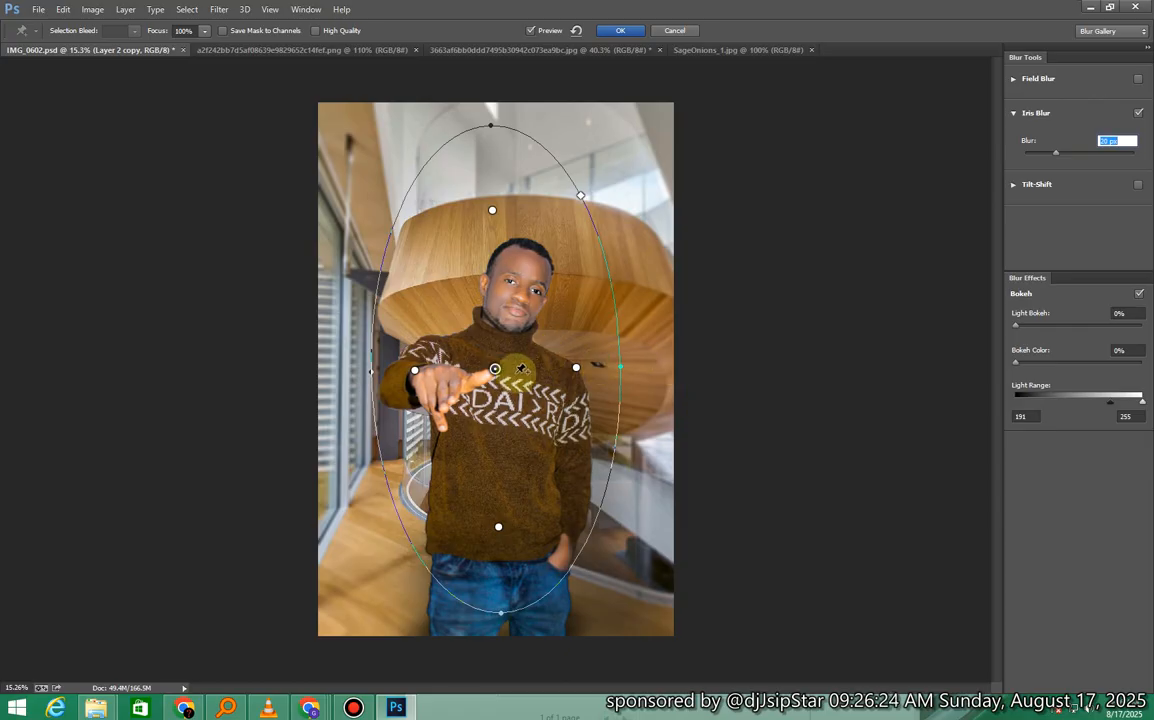
pyautogui.moveTo(494, 370); pyautogui.dragTo(495, 399)
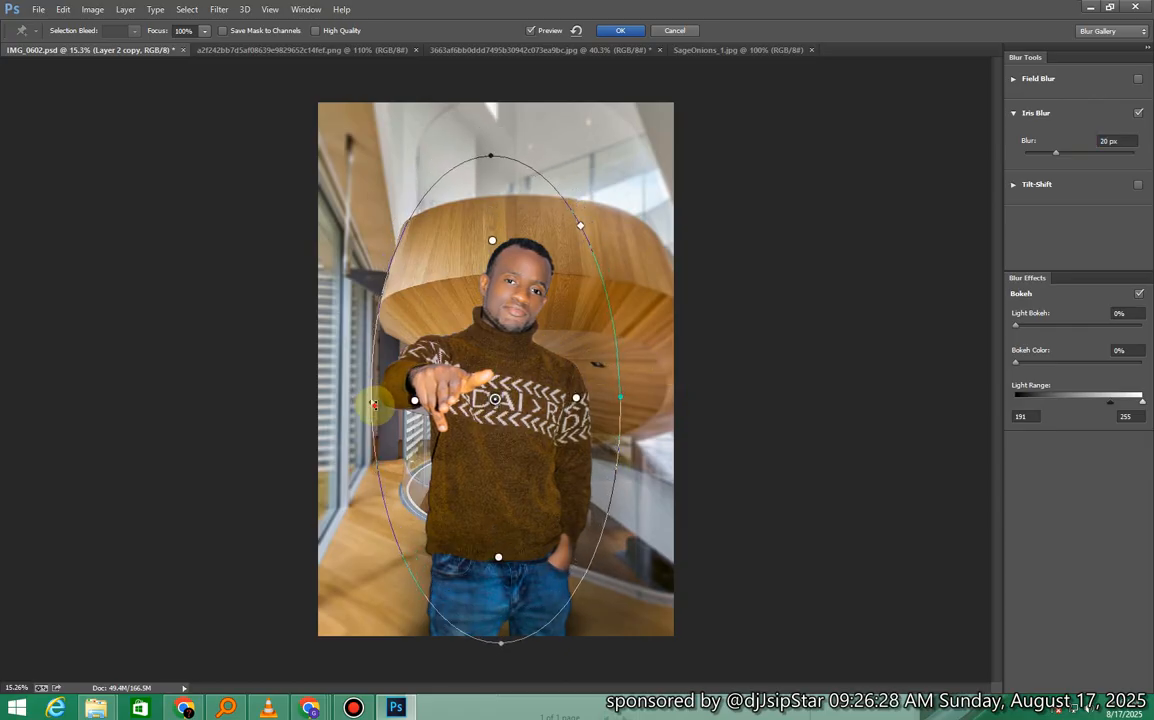
pyautogui.moveTo(375, 403); pyautogui.dragTo(390, 405)
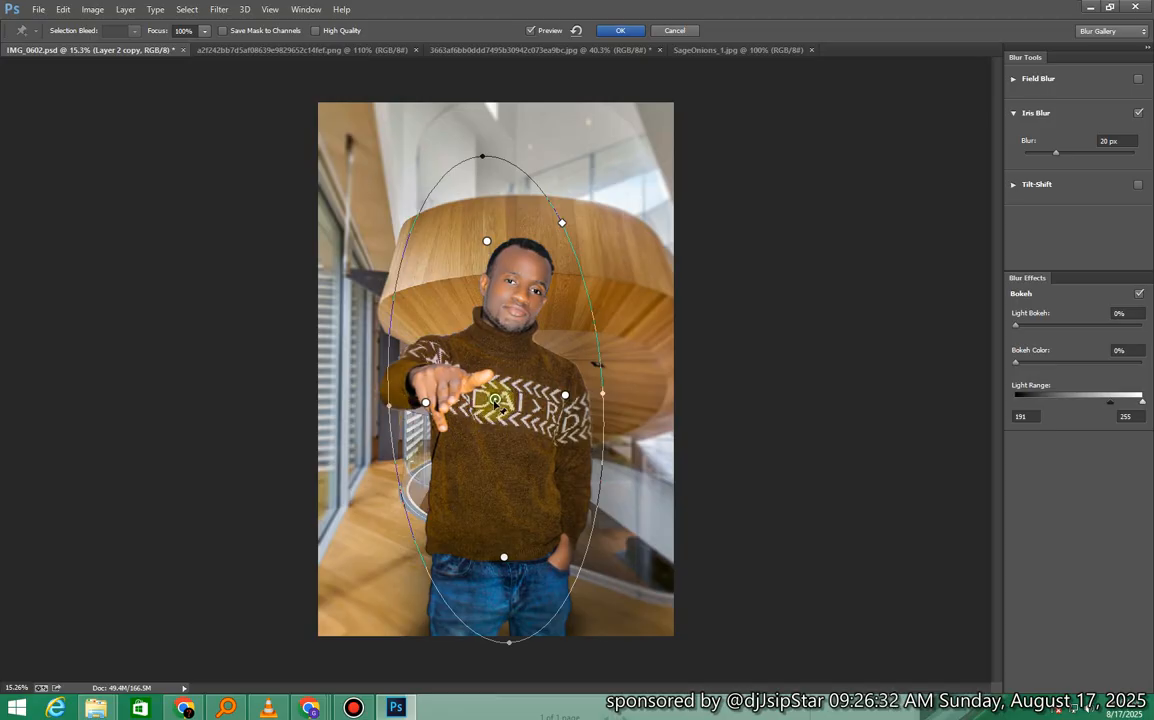
pyautogui.moveTo(495, 401); pyautogui.dragTo(491, 394)
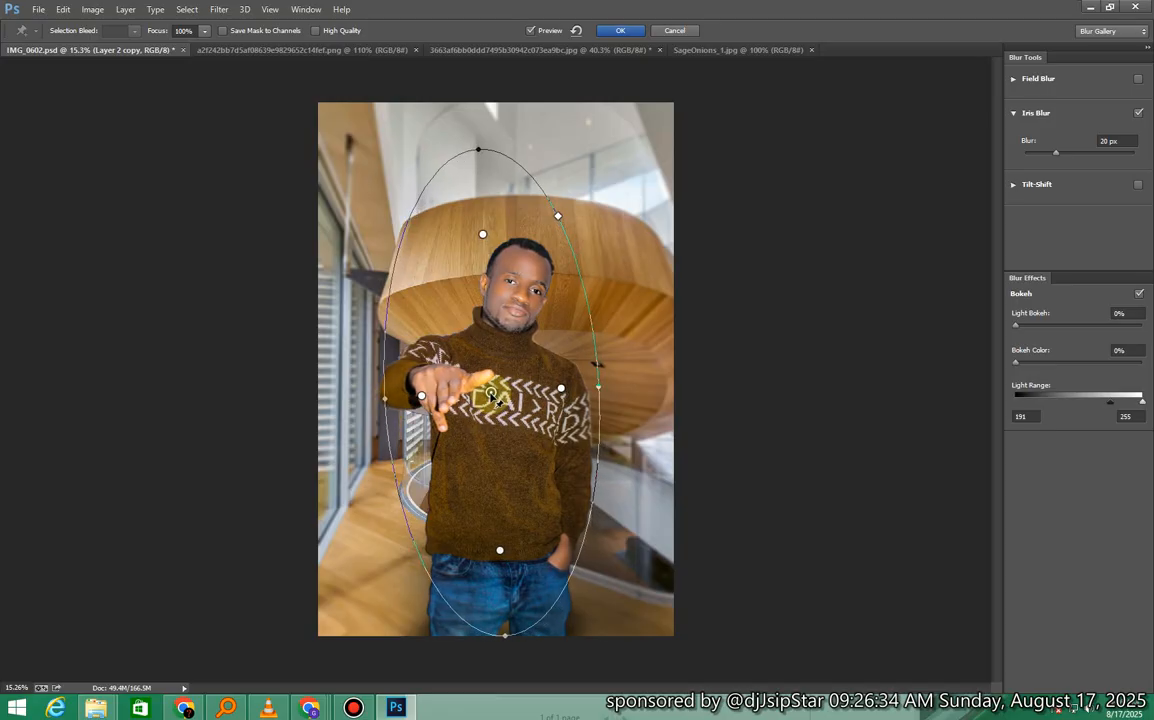
pyautogui.click(619, 30)
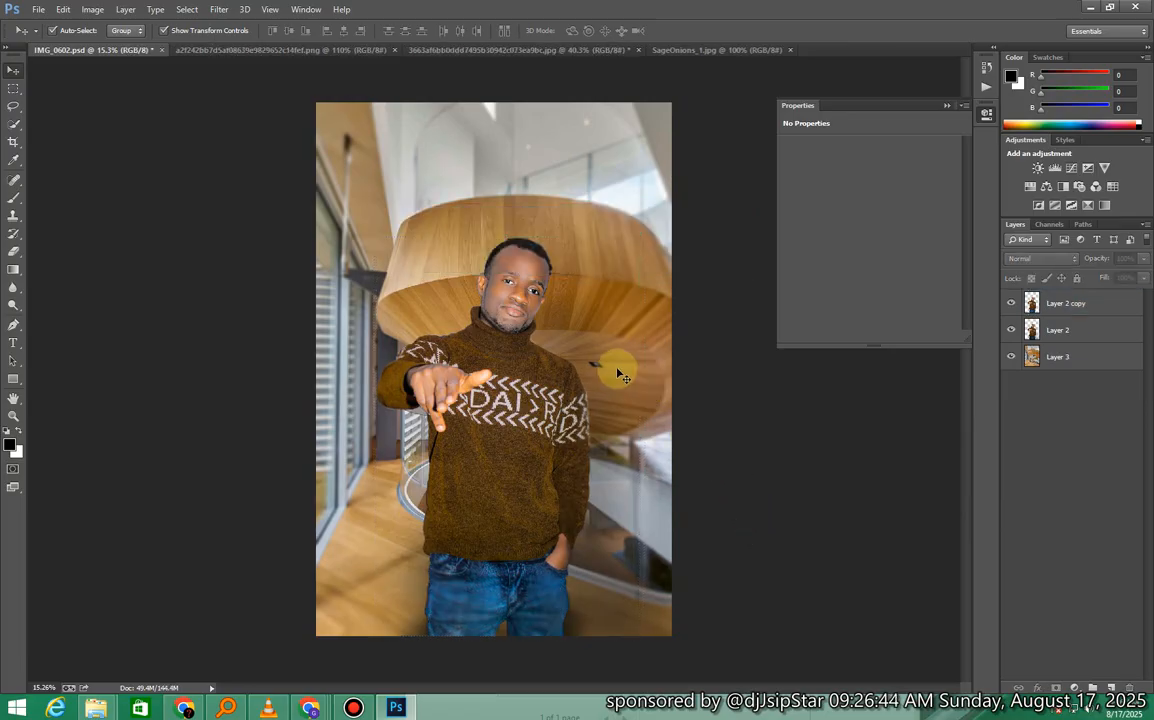
# Trace the left edge of the man's sweater hem and the upper part of his jeans with the Pen tool.
pyautogui.scroll(2, 541, 359)
pyautogui.scroll(-2, 541, 359)
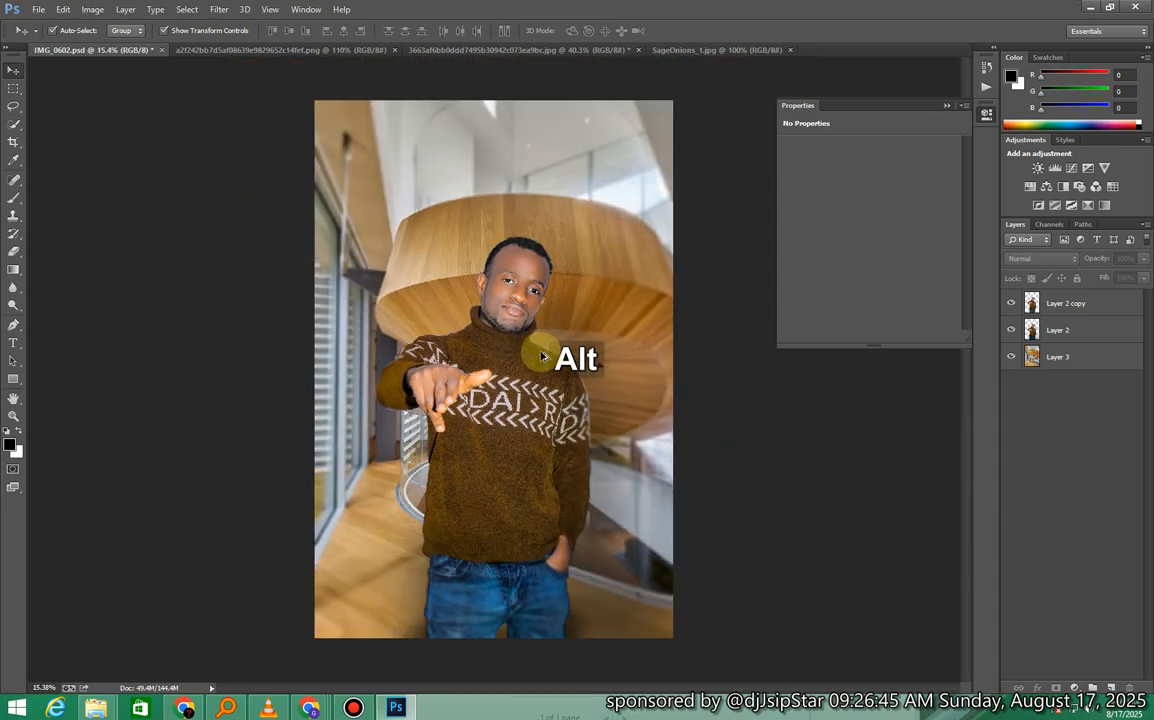
pyautogui.click(15, 325)
pyautogui.scroll(7, 433, 638)
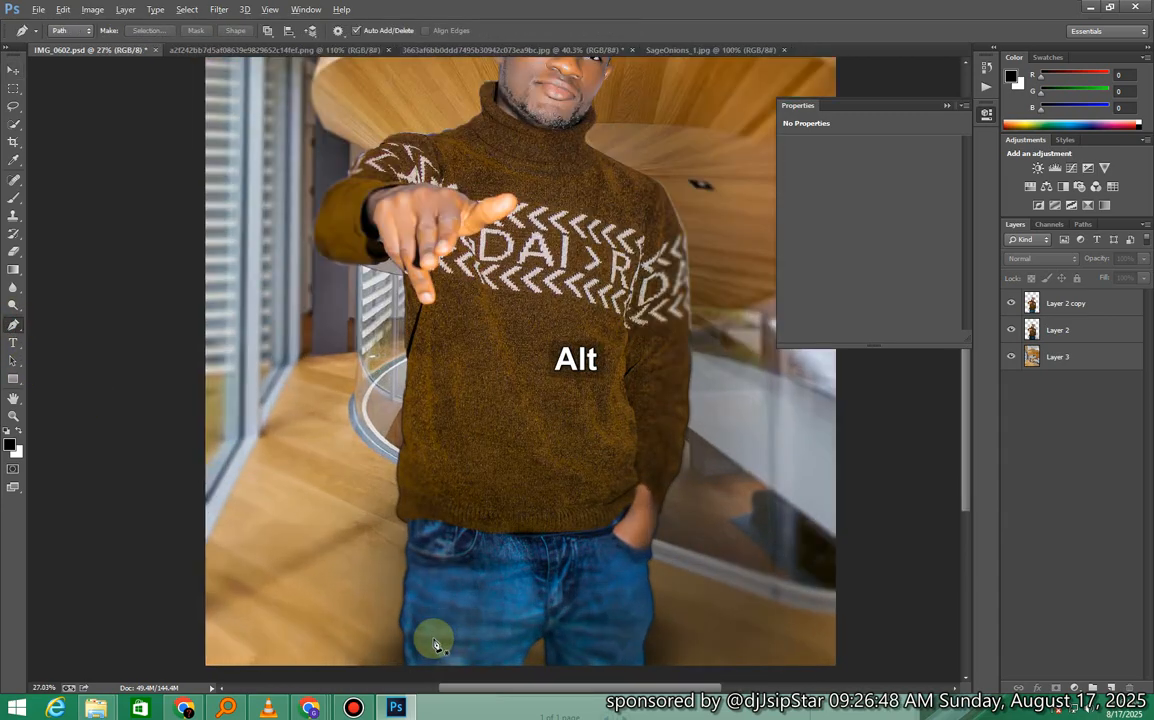
pyautogui.scroll(3, 419, 490)
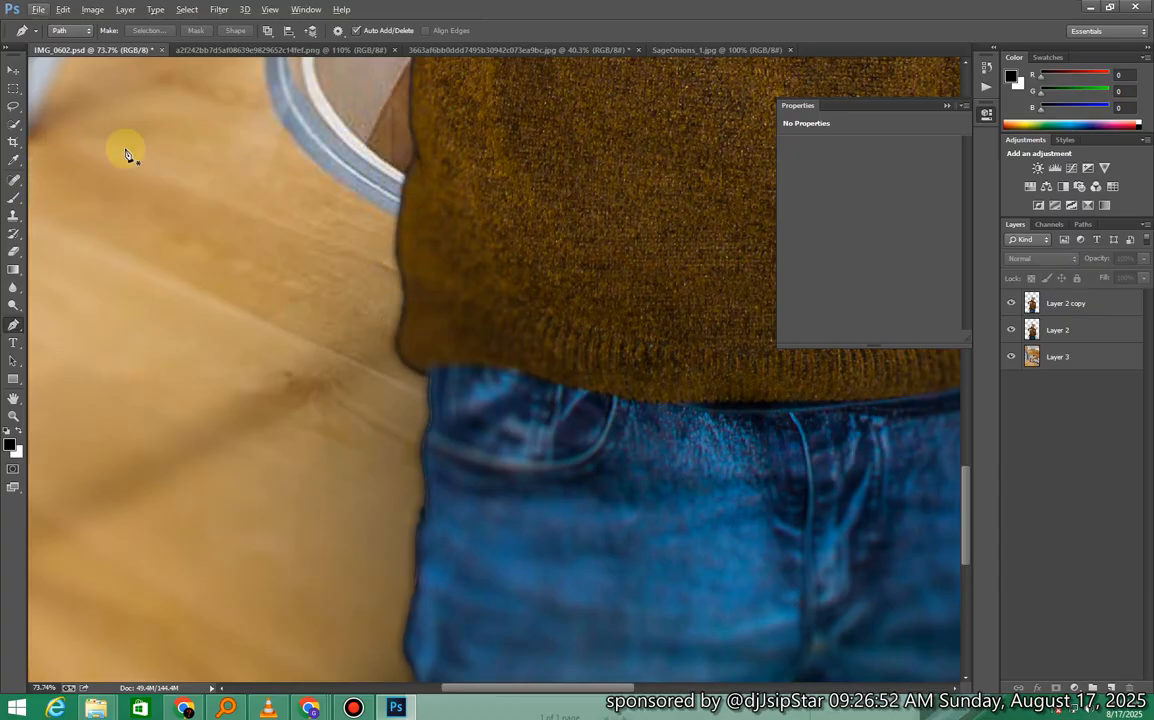
pyautogui.scroll(2, 398, 174)
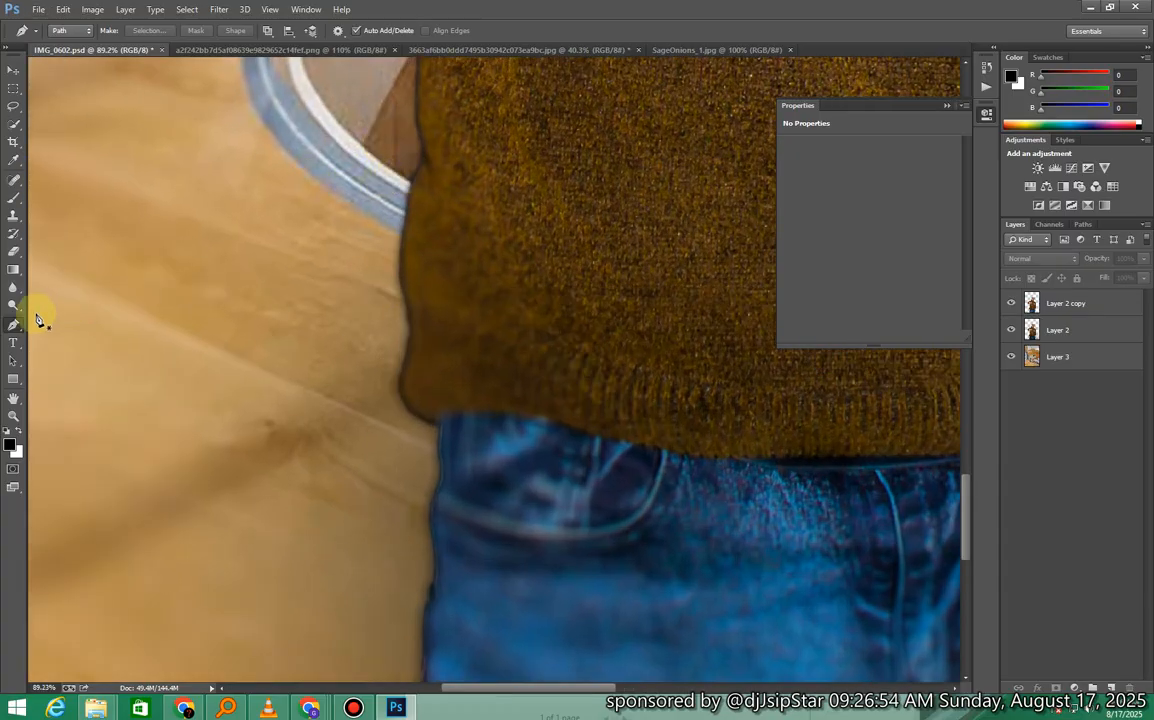
pyautogui.rightClick(14, 325)
pyautogui.click(75, 327)
pyautogui.click(405, 181)
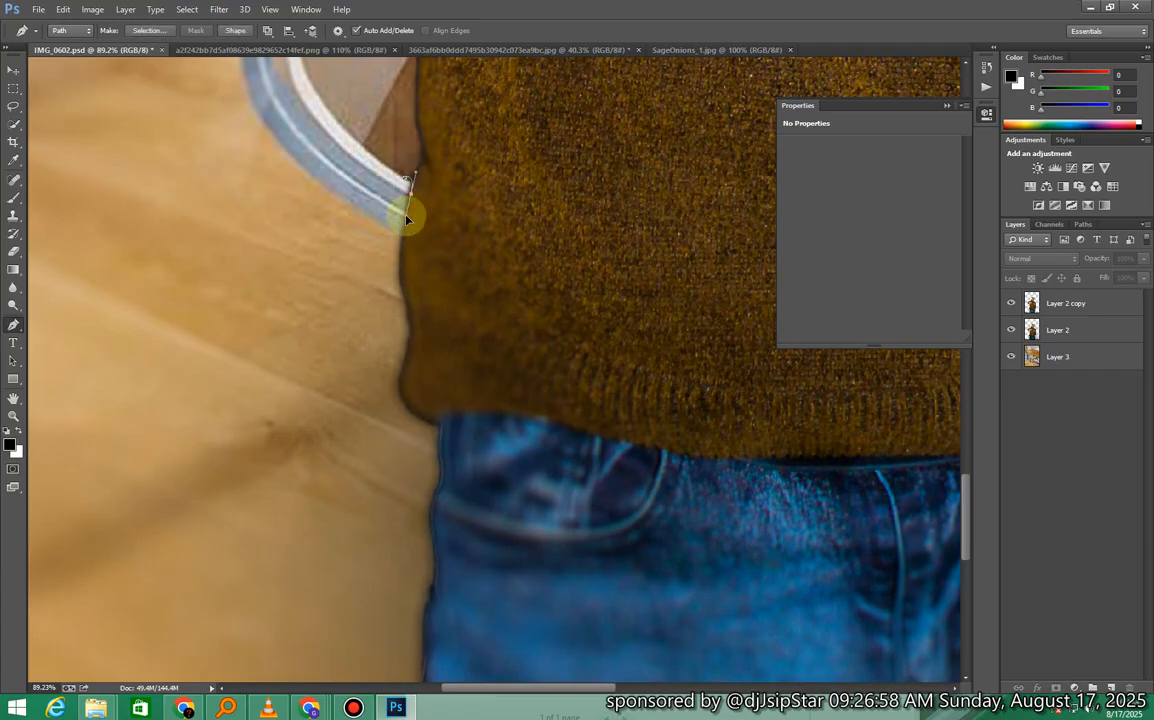
pyautogui.moveTo(409, 302); pyautogui.dragTo(410, 320)
pyautogui.click(411, 350)
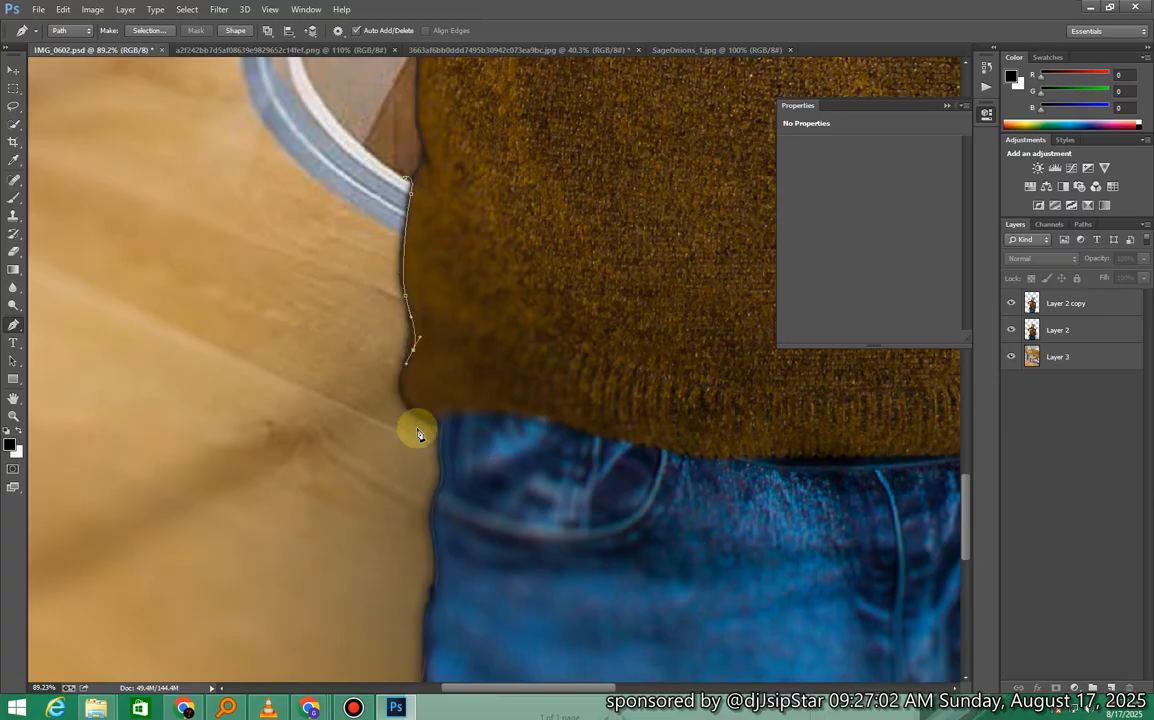
pyautogui.moveTo(417, 413); pyautogui.dragTo(441, 462)
pyautogui.moveTo(435, 534); pyautogui.dragTo(441, 560)
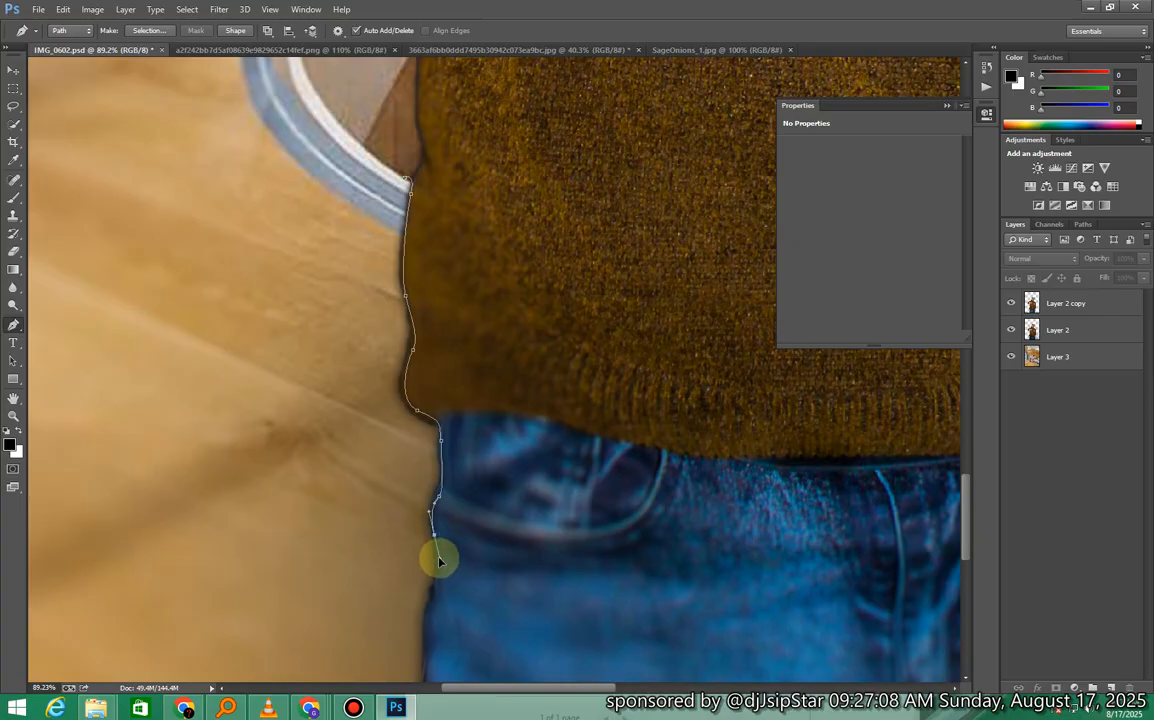
# Continue the pen path down the jeans' left edge past the canvas bottom and loop it back up over the floor.
pyautogui.scroll(-2, 438, 560)
pyautogui.click(421, 524)
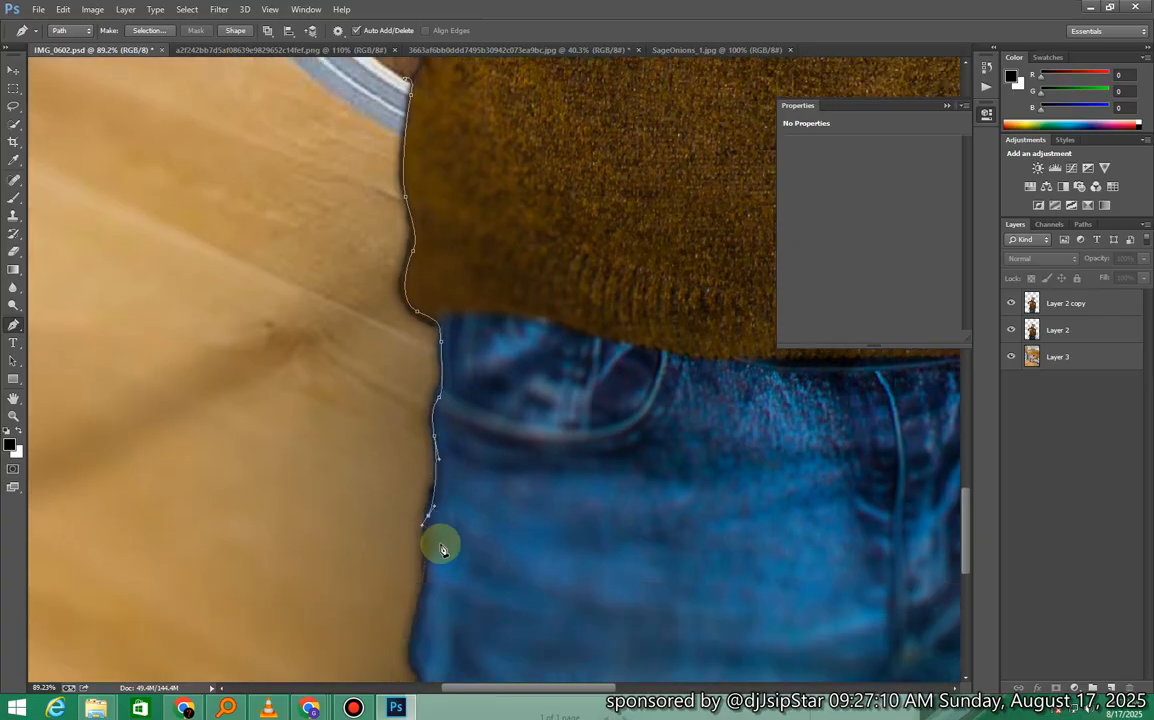
pyautogui.scroll(-3, 443, 549)
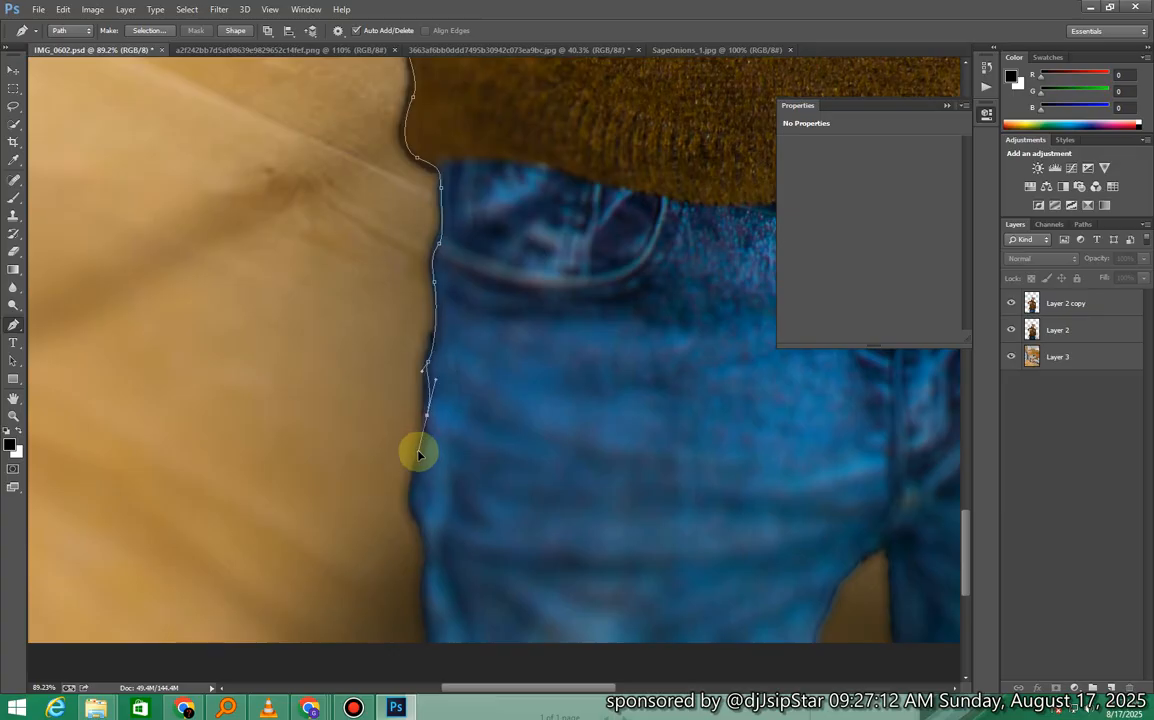
pyautogui.scroll(-2, 418, 455)
pyautogui.click(411, 400)
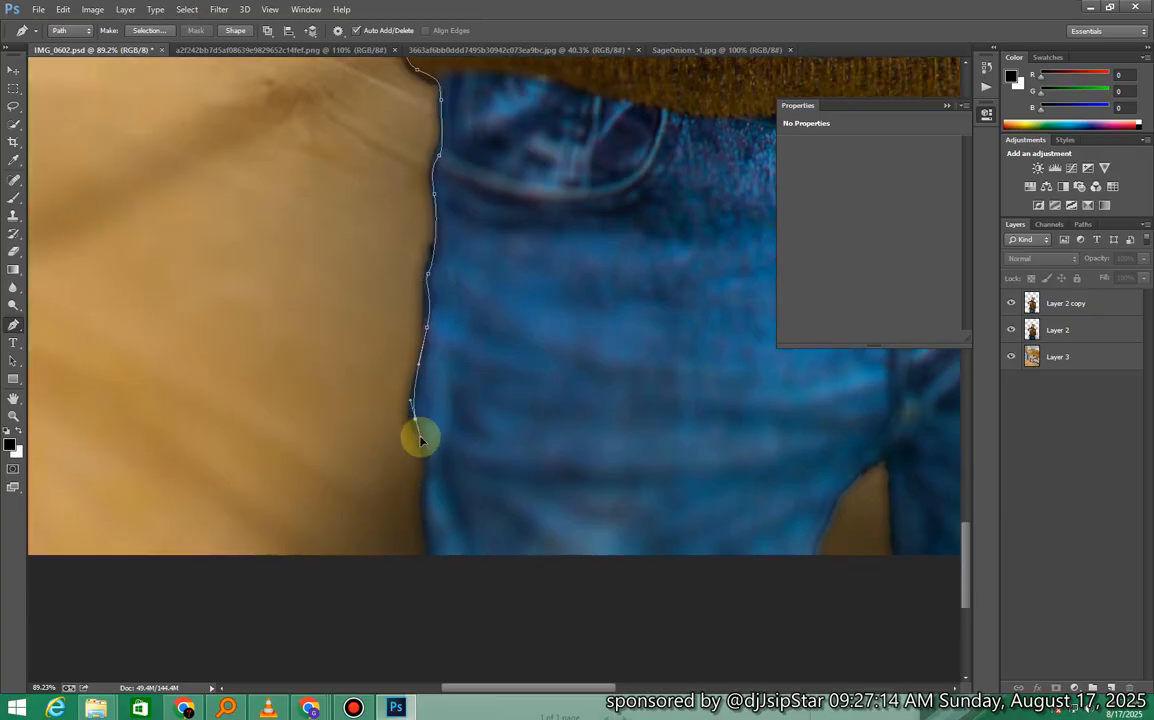
pyautogui.moveTo(425, 468); pyautogui.dragTo(428, 479)
pyautogui.scroll(-1, 432, 500)
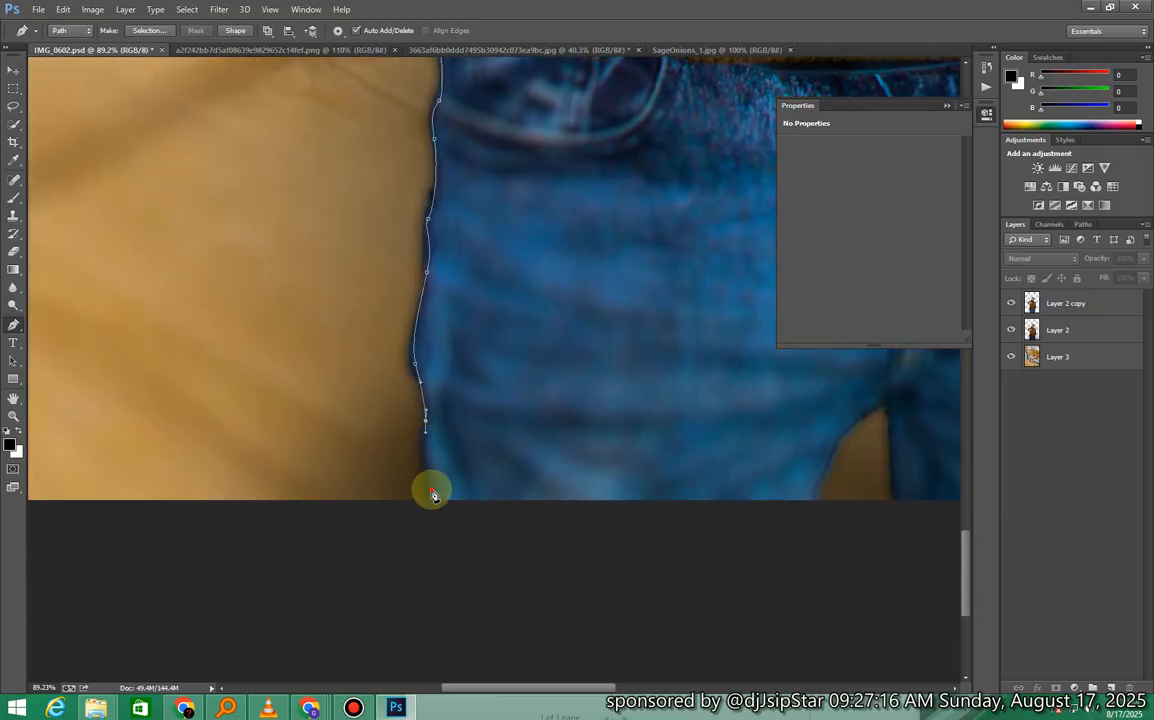
pyautogui.keyDown('alt'); pyautogui.scroll(-4, 435, 510); pyautogui.keyUp('alt')
pyautogui.moveTo(382, 577); pyautogui.dragTo(302, 452)
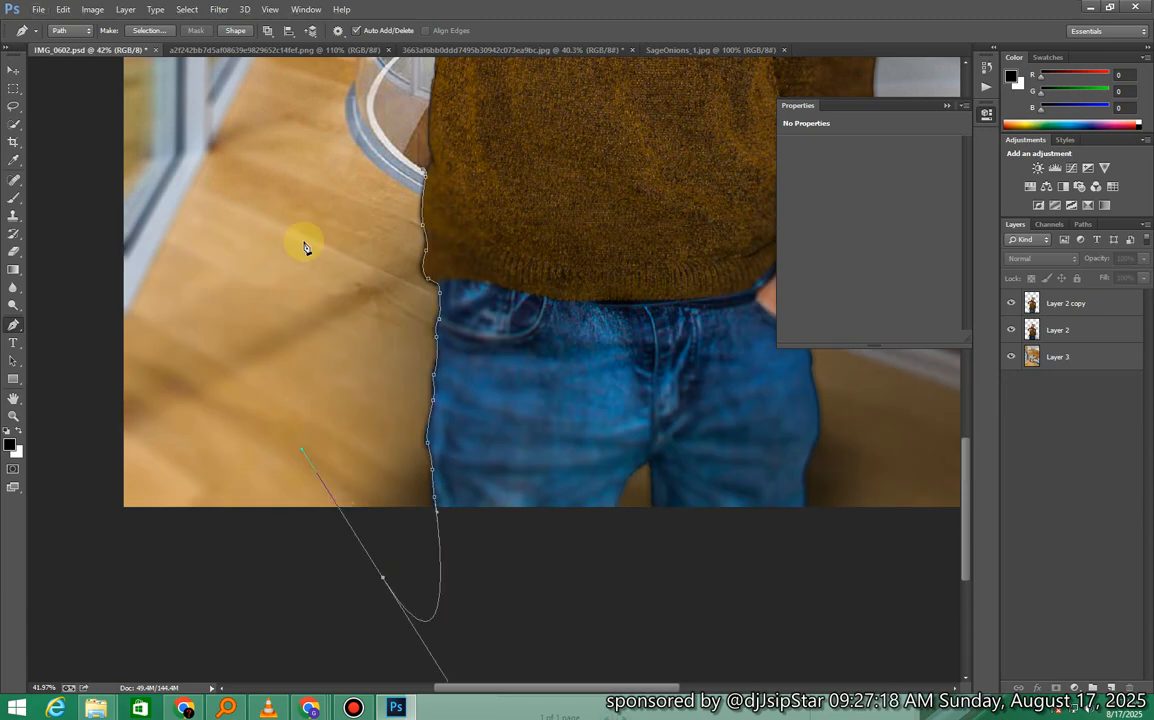
pyautogui.moveTo(308, 218); pyautogui.dragTo(361, 153)
# Convert the pen path beside the man's leg into a new anti-aliased selection and make Layer 2 copy active.
pyautogui.rightClick(515, 141)
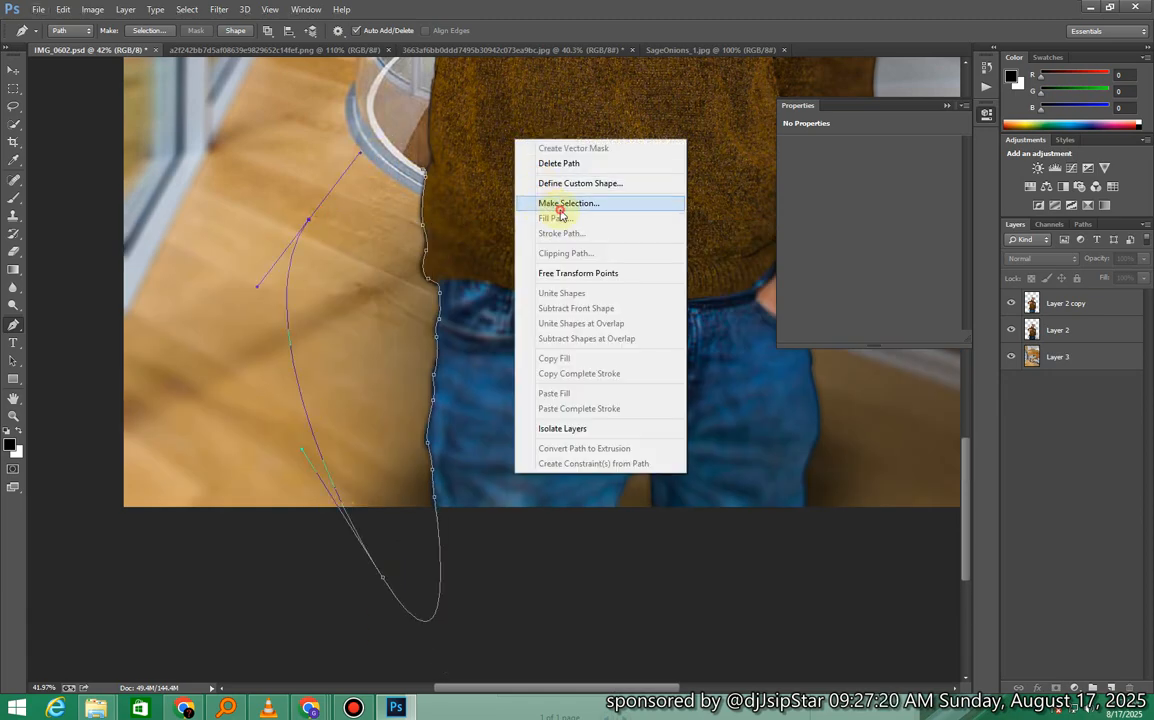
pyautogui.click(560, 207)
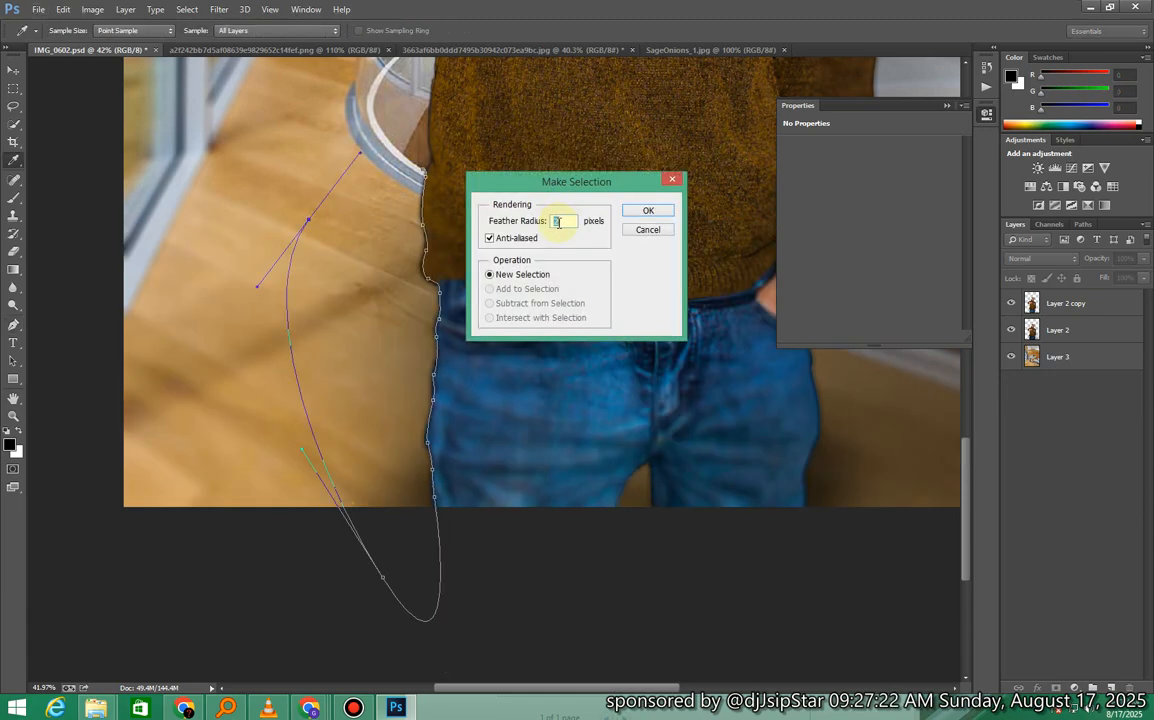
pyautogui.press('Return')
pyautogui.click(1085, 298)
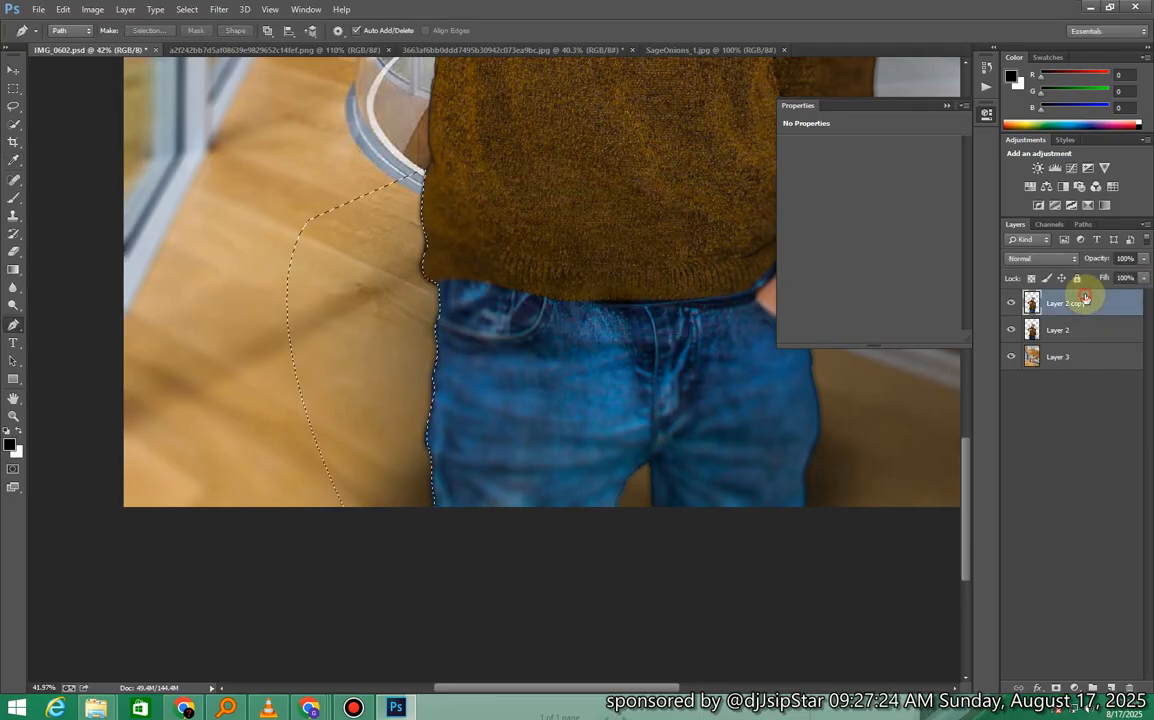
# Feather the selection beside the man's leg by 3 pixels and delete its contents from Layer 2 copy.
pyautogui.click(15, 125)
pyautogui.click(103, 122)
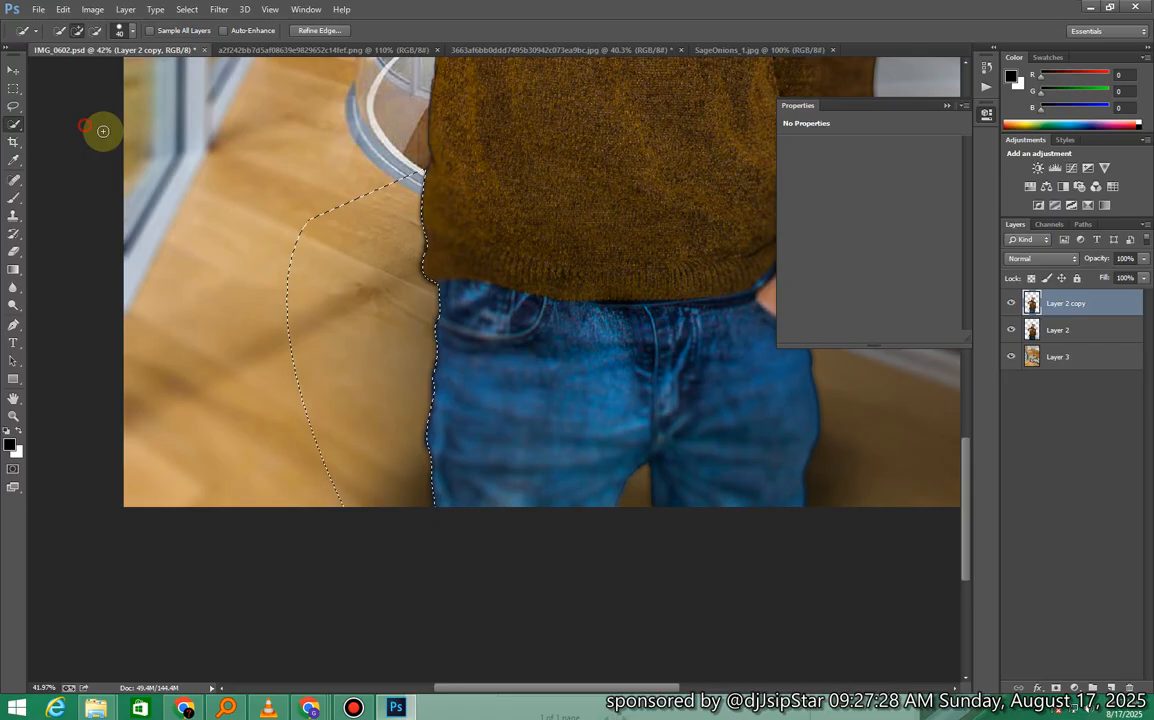
pyautogui.rightClick(430, 200)
pyautogui.click(474, 243)
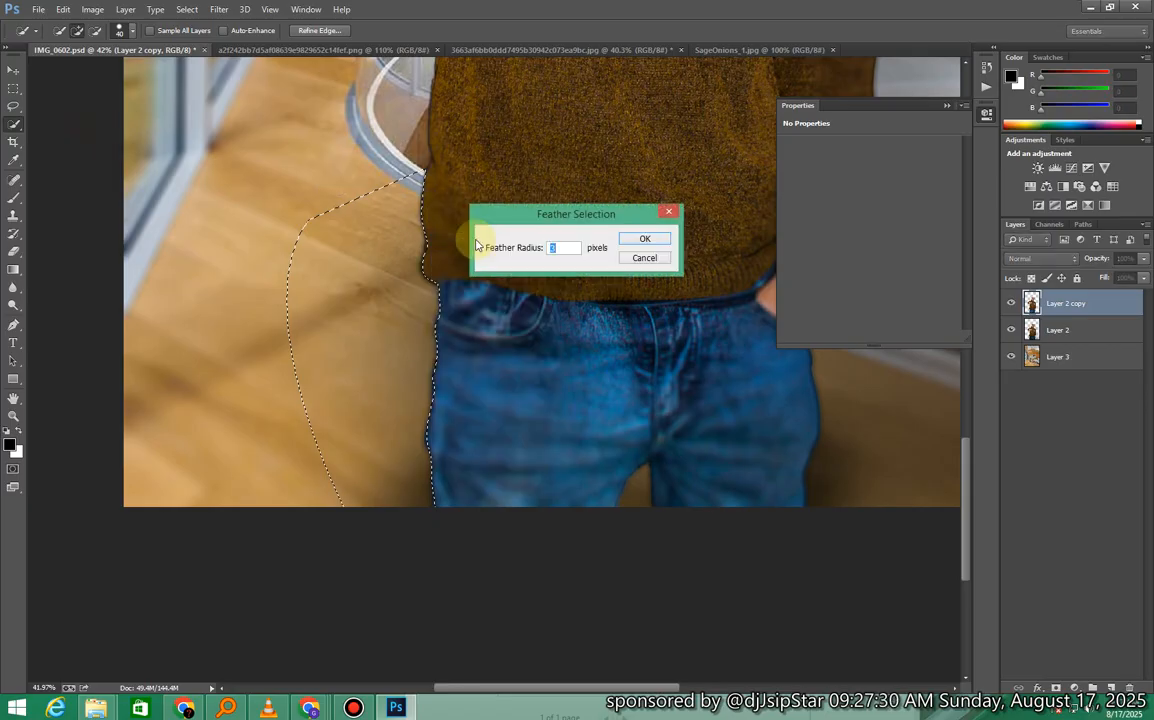
pyautogui.write('3')
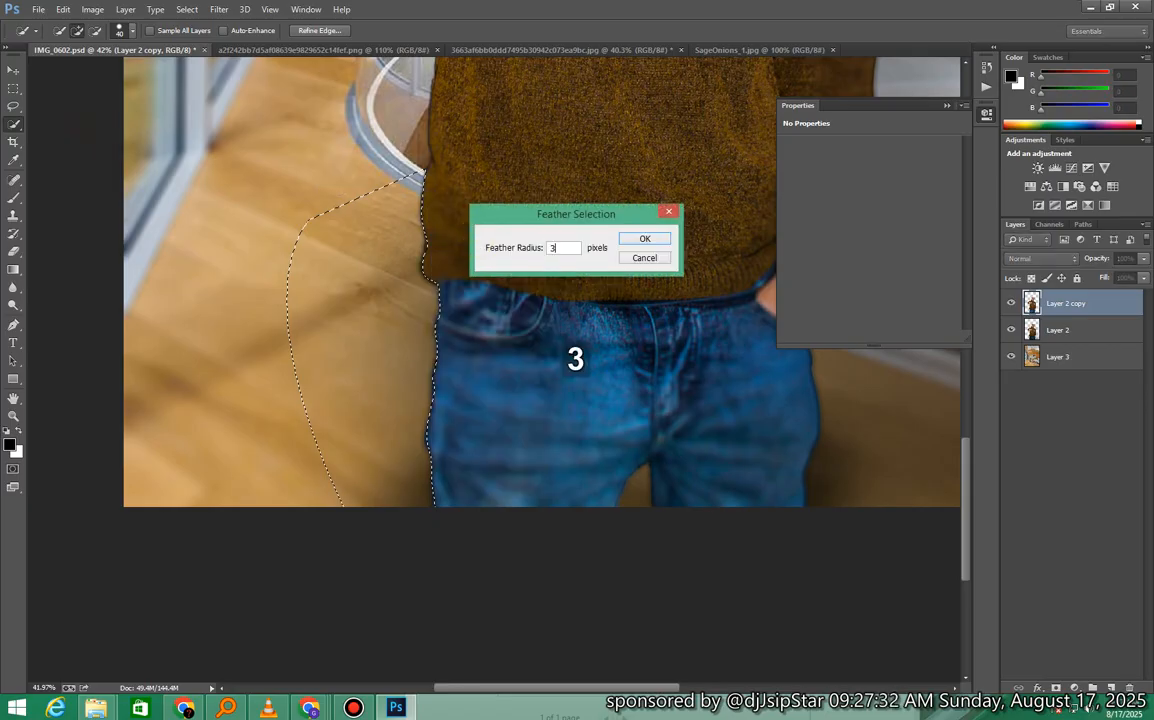
pyautogui.press('Return')
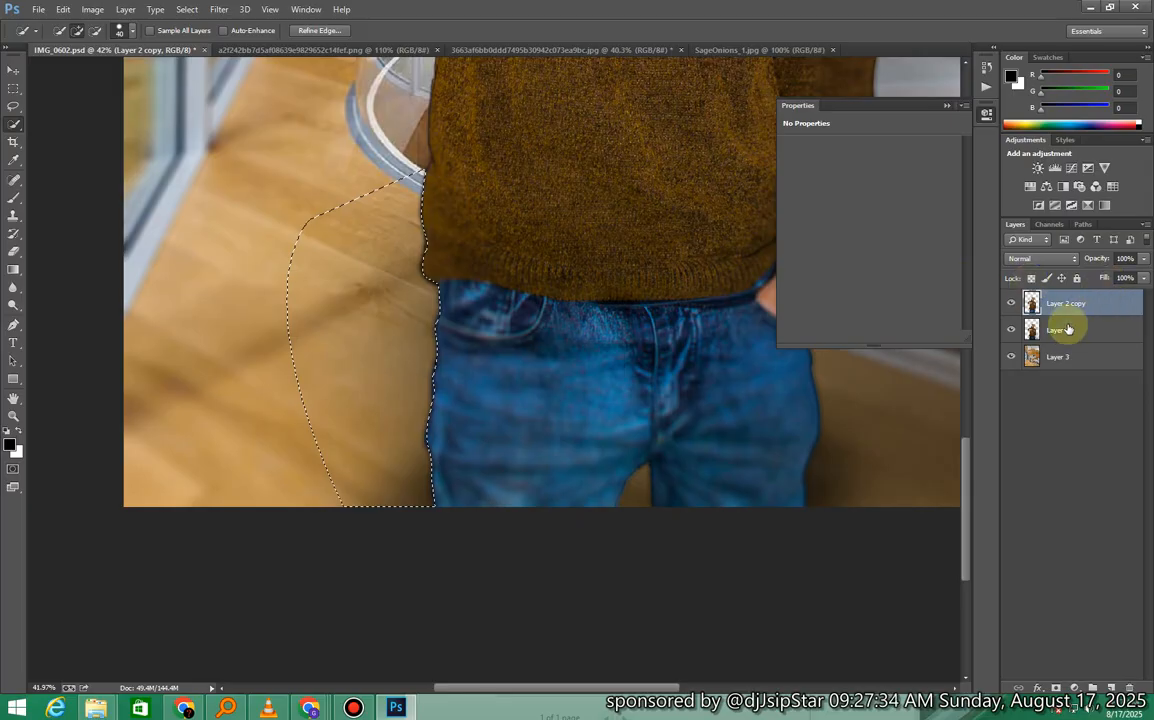
pyautogui.press('Delete')
pyautogui.click(1062, 329)
pyautogui.press('Delete')
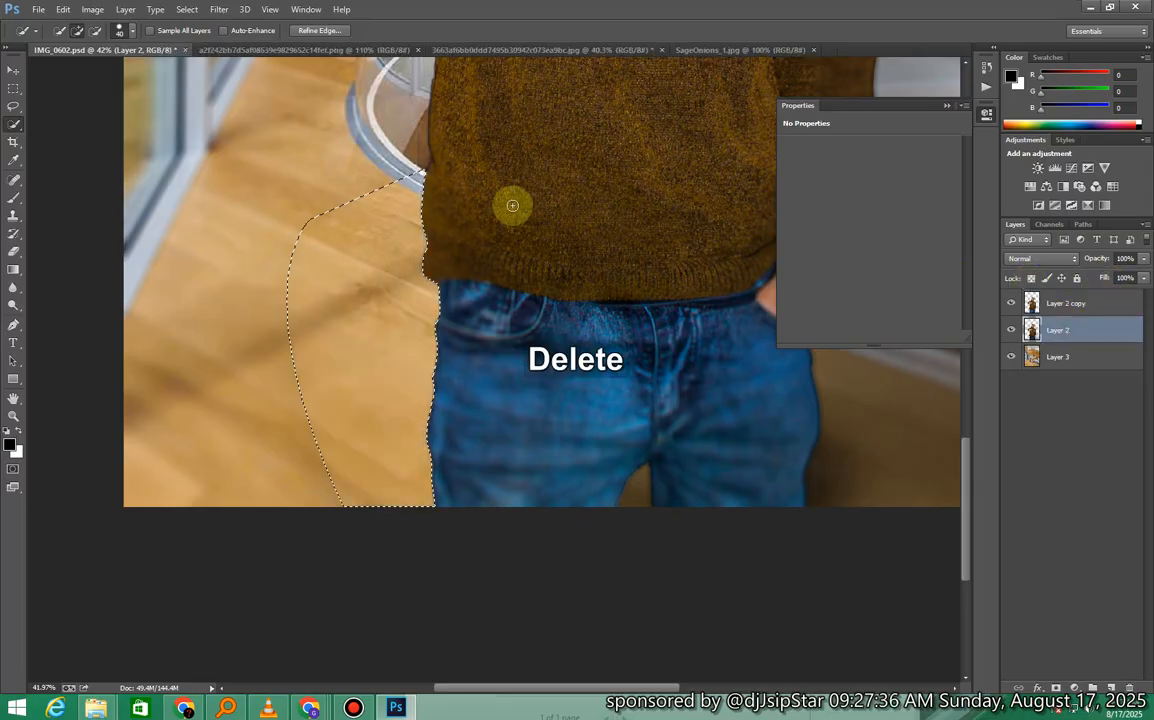
pyautogui.hotkey('ctrl', 'z')
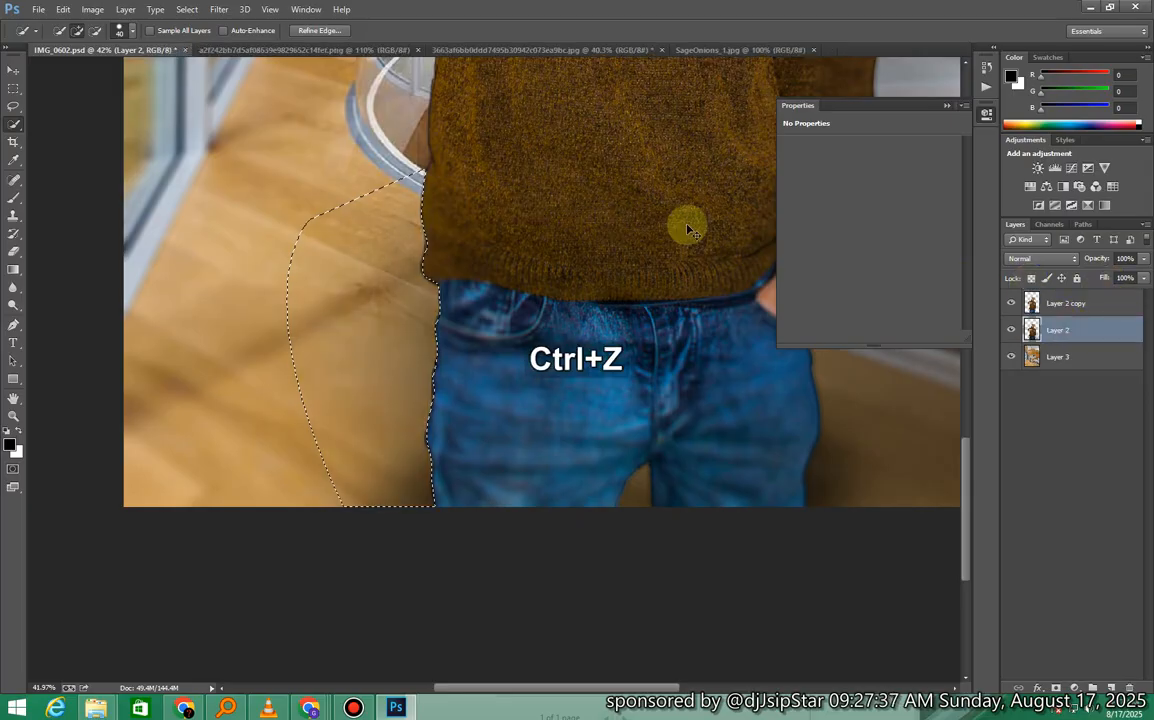
# Deselect the area beside the man's leg and leave no layer active.
pyautogui.rightClick(574, 225)
pyautogui.click(590, 233)
pyautogui.scroll(-3, 436, 204)
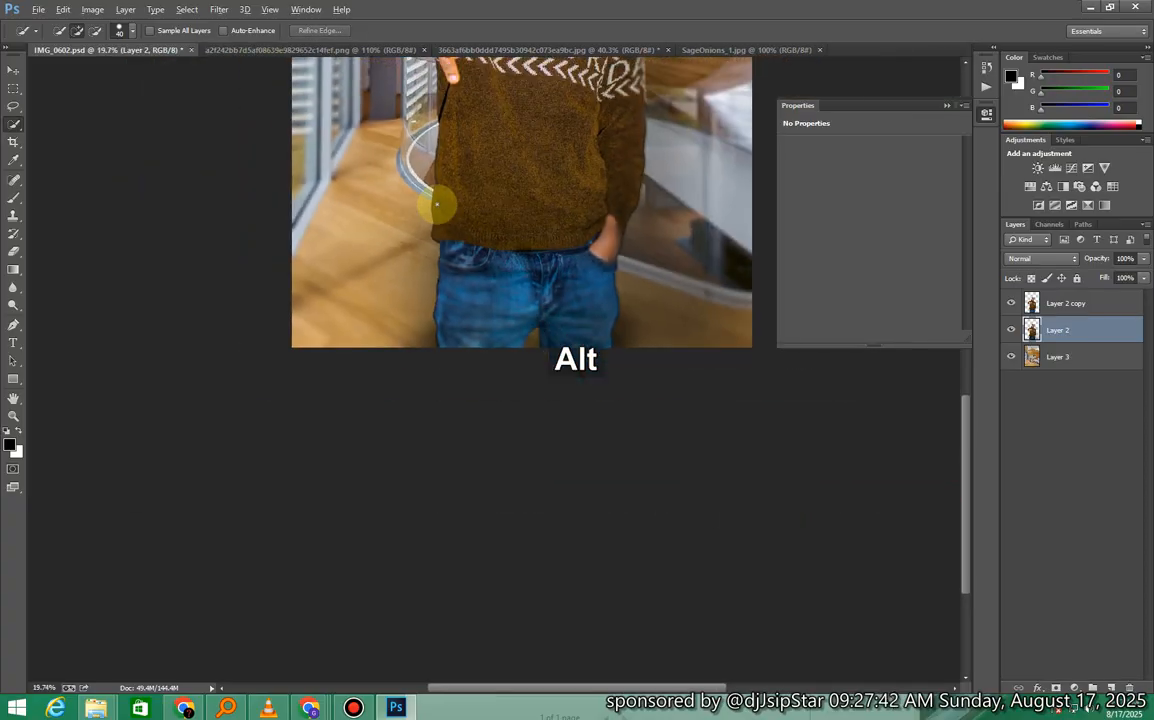
pyautogui.scroll(-1, 436, 204)
pyautogui.click(13, 70)
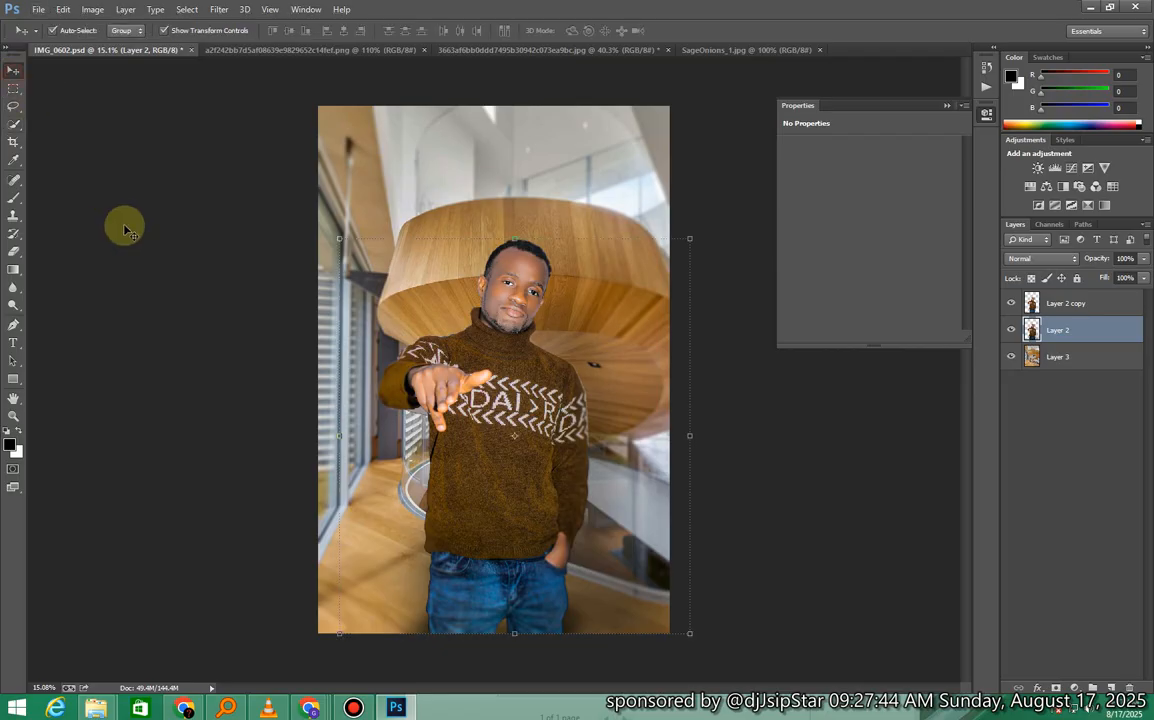
pyautogui.click(125, 231)
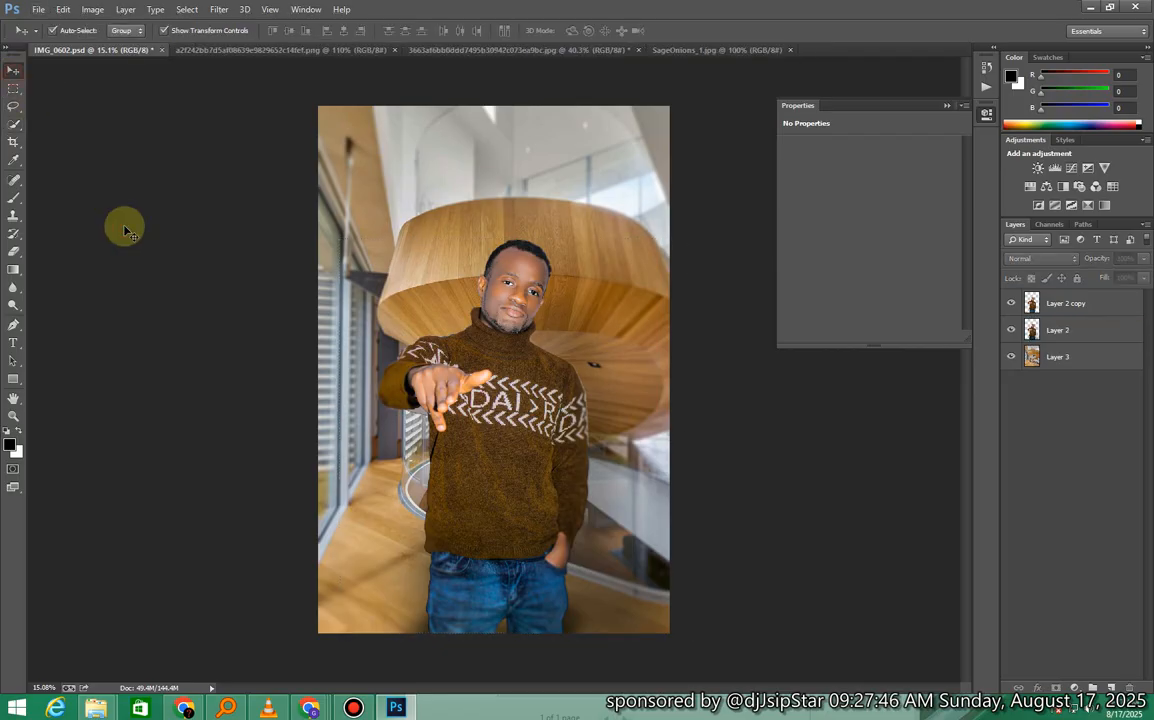
# Crop the image proportionally tighter around the man, trimming the top and both sides while keeping the lower edge at his jeans.
pyautogui.click(13, 142)
pyautogui.click(500, 243)
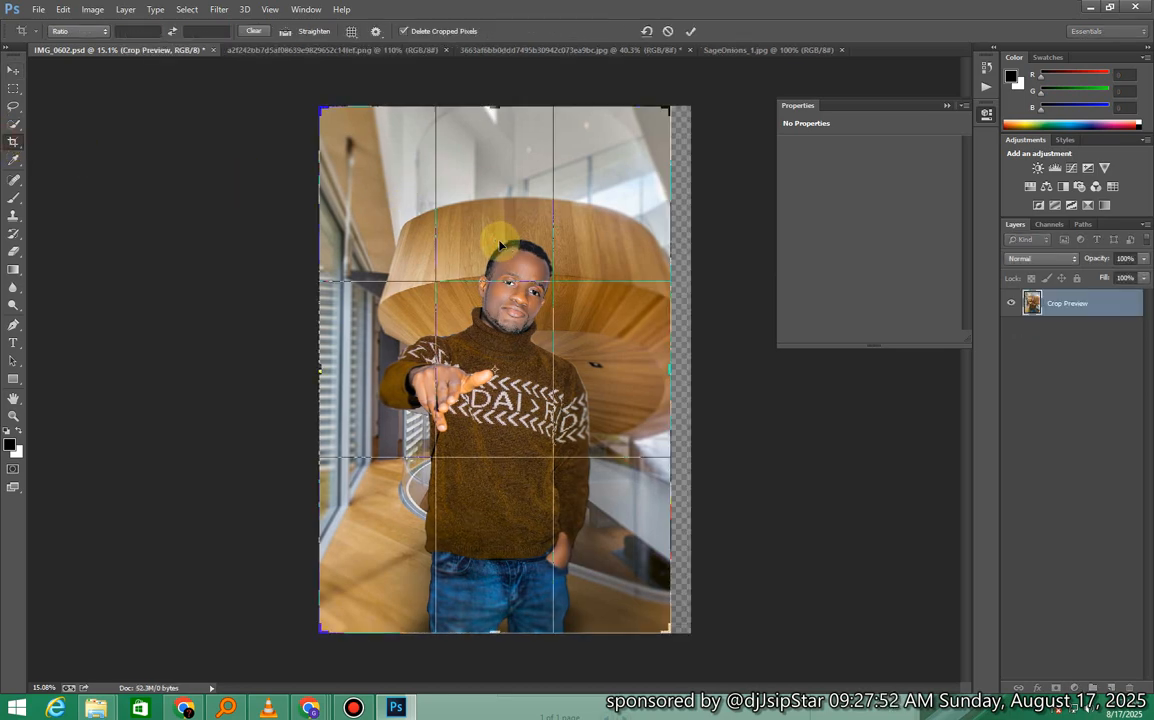
pyautogui.press('shift')
pyautogui.moveTo(322, 108); pyautogui.dragTo(343, 118)
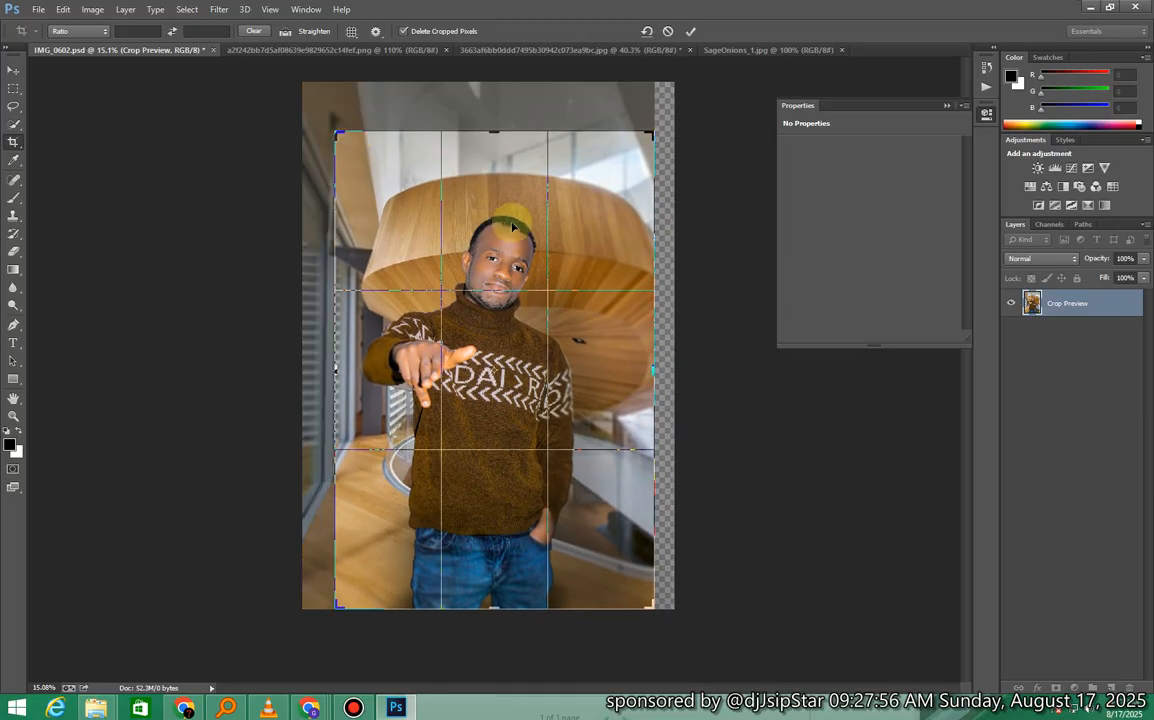
pyautogui.moveTo(512, 228); pyautogui.dragTo(500, 212)
pyautogui.press('shift')
pyautogui.moveTo(665, 116)
pyautogui.mouseDown()
pyautogui.moveTo(644, 113)
pyautogui.moveTo(651, 132)
pyautogui.mouseUp()
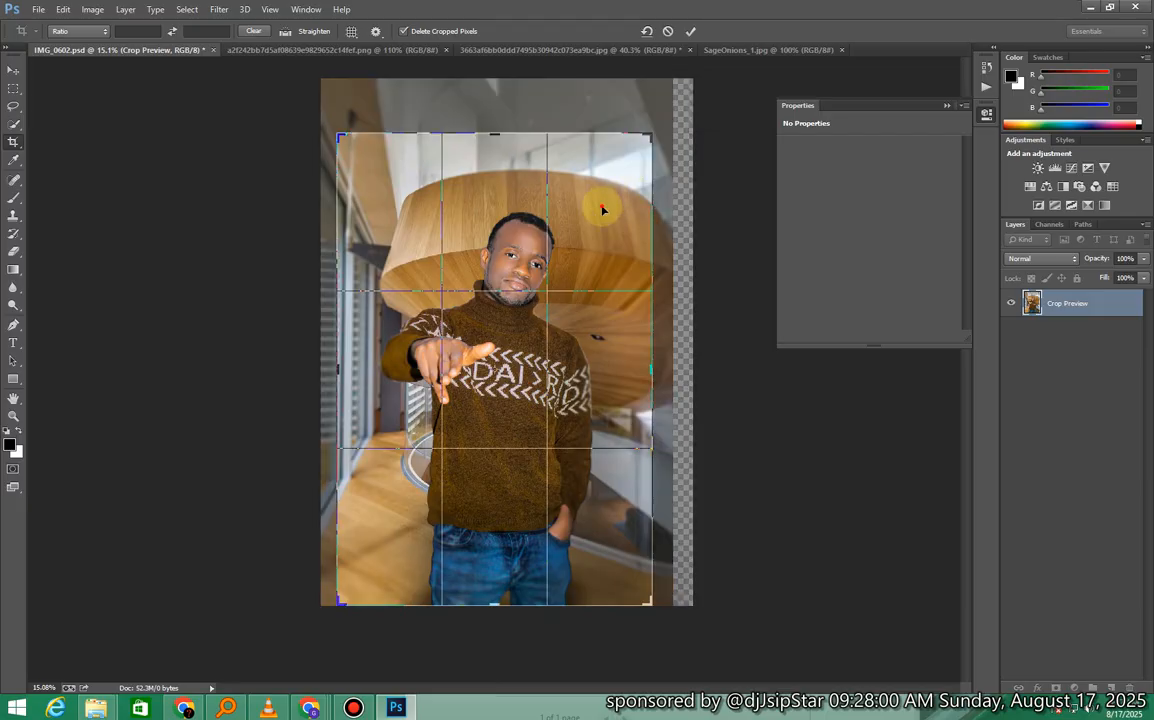
pyautogui.moveTo(602, 210); pyautogui.dragTo(600, 212)
pyautogui.press('Return')
pyautogui.press('alt')
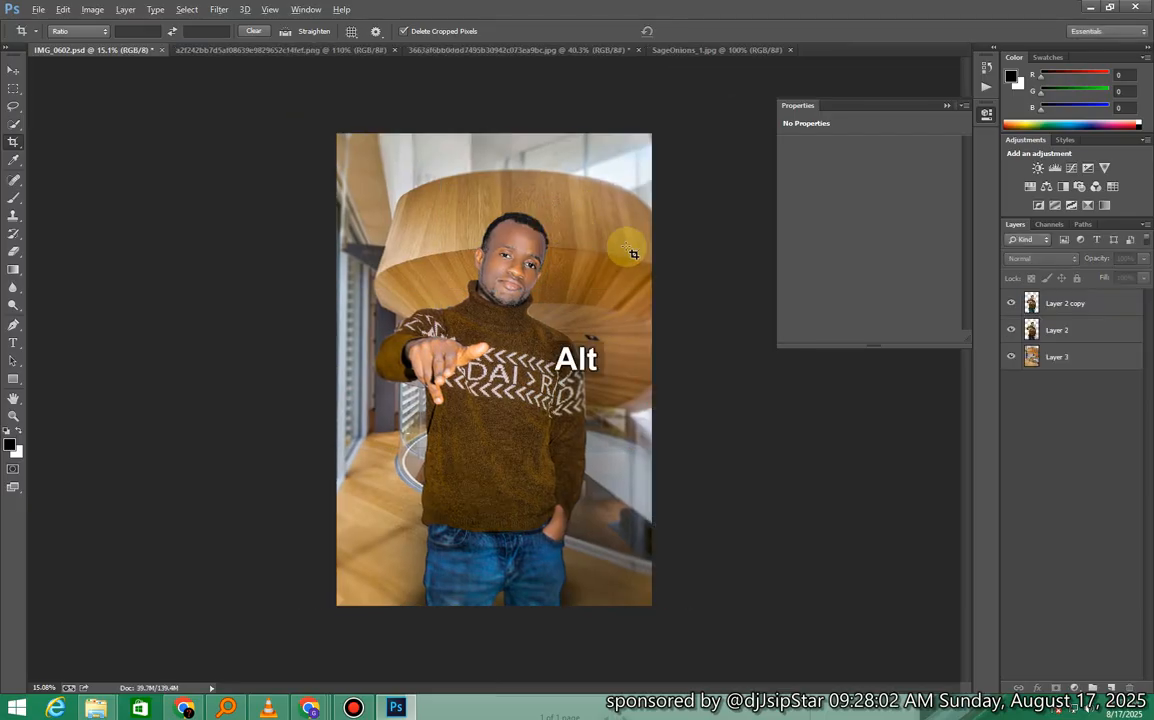
pyautogui.scroll(1, 633, 253)
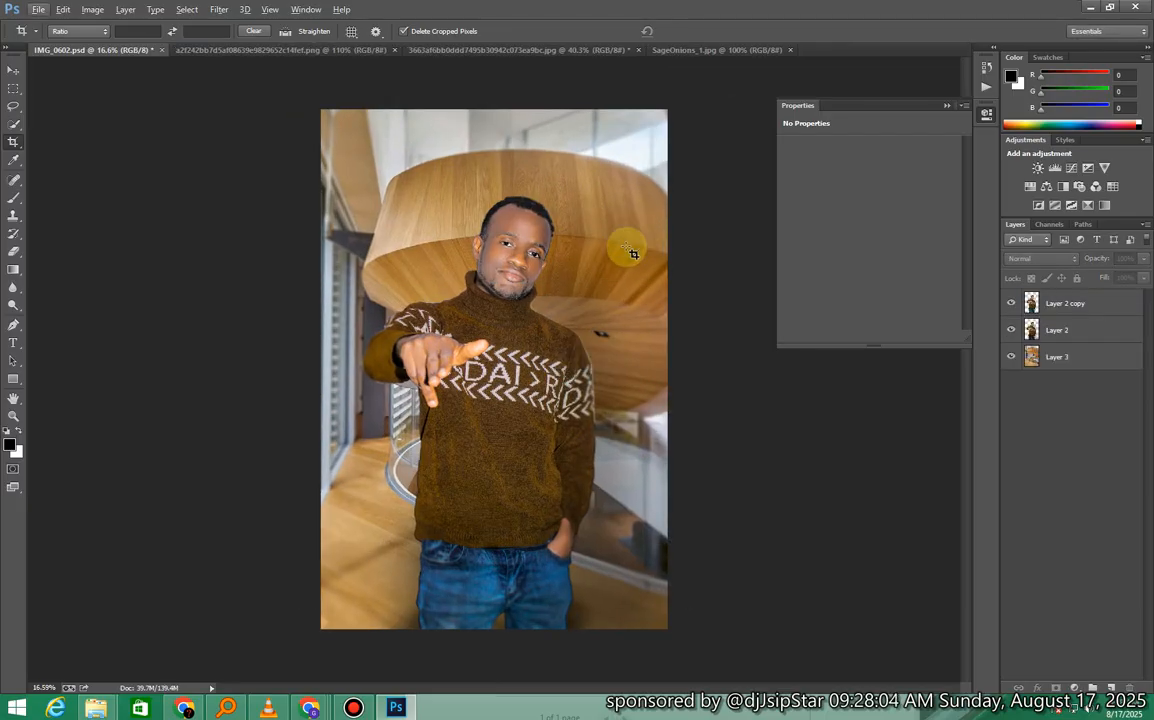
pyautogui.press('ctrl')
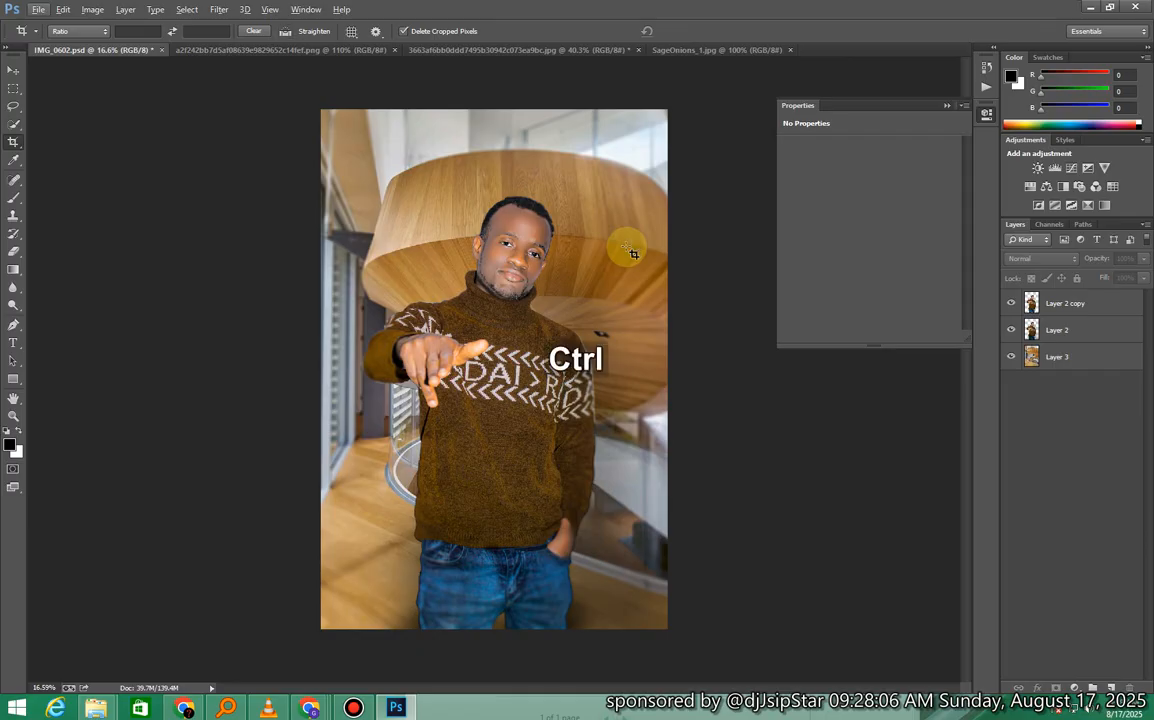